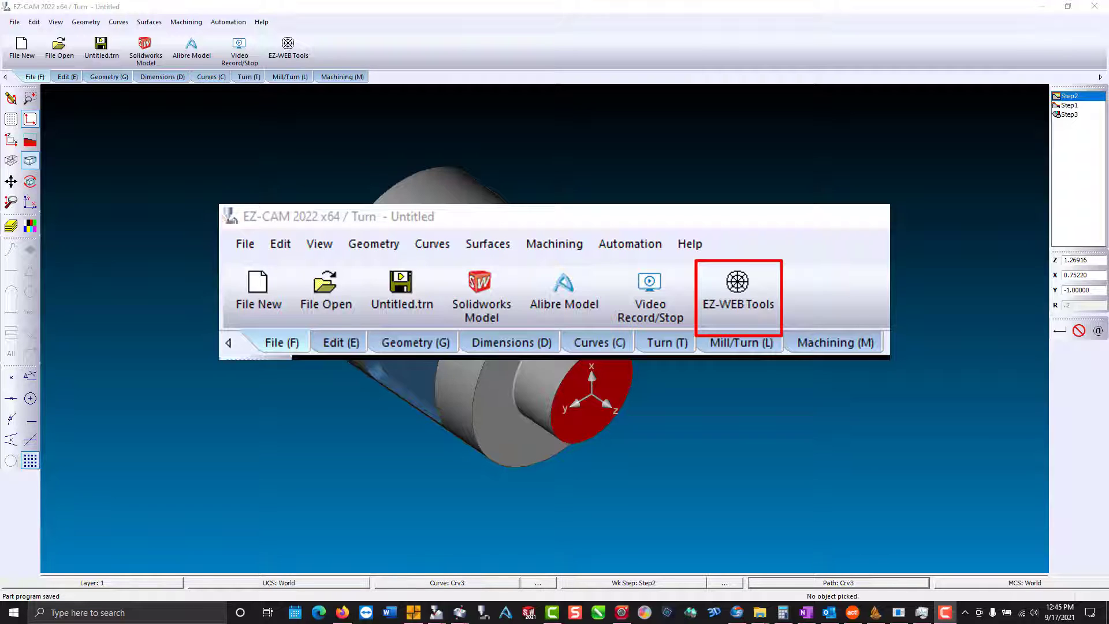
left_click(288, 46)
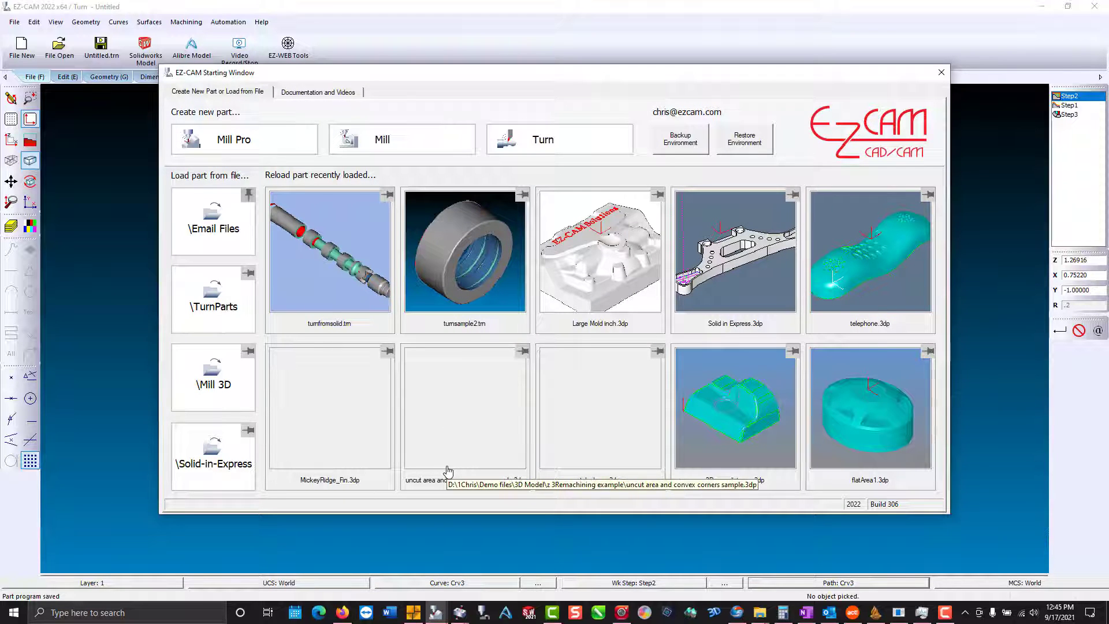
right_click(460, 232)
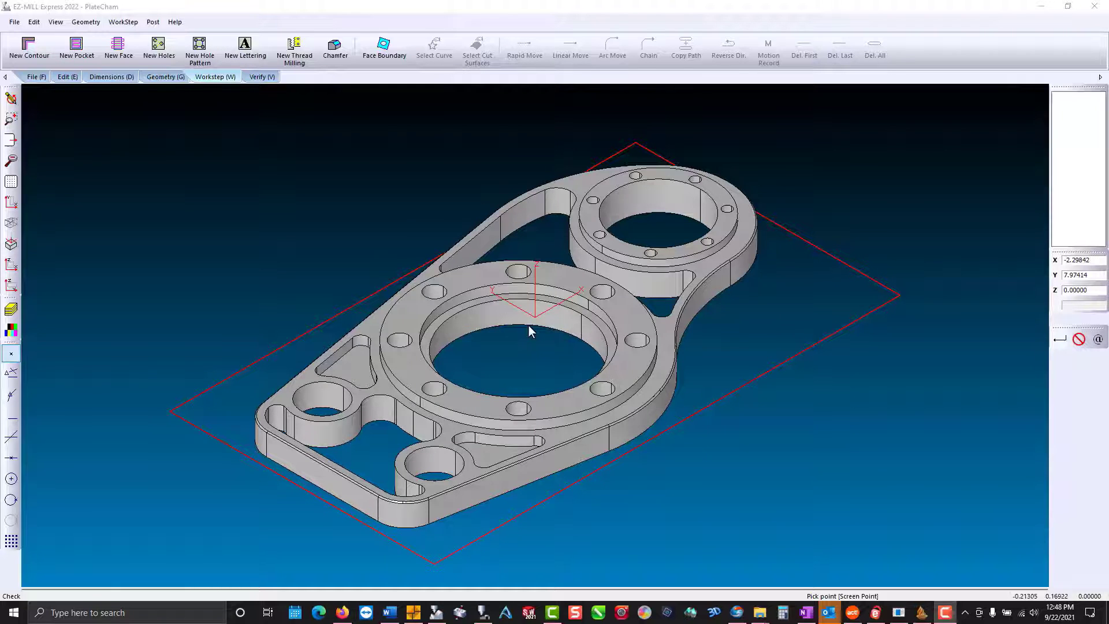
- Create a new face work step using the Zig-Zag cycle and the default tool values
left_click(122, 52)
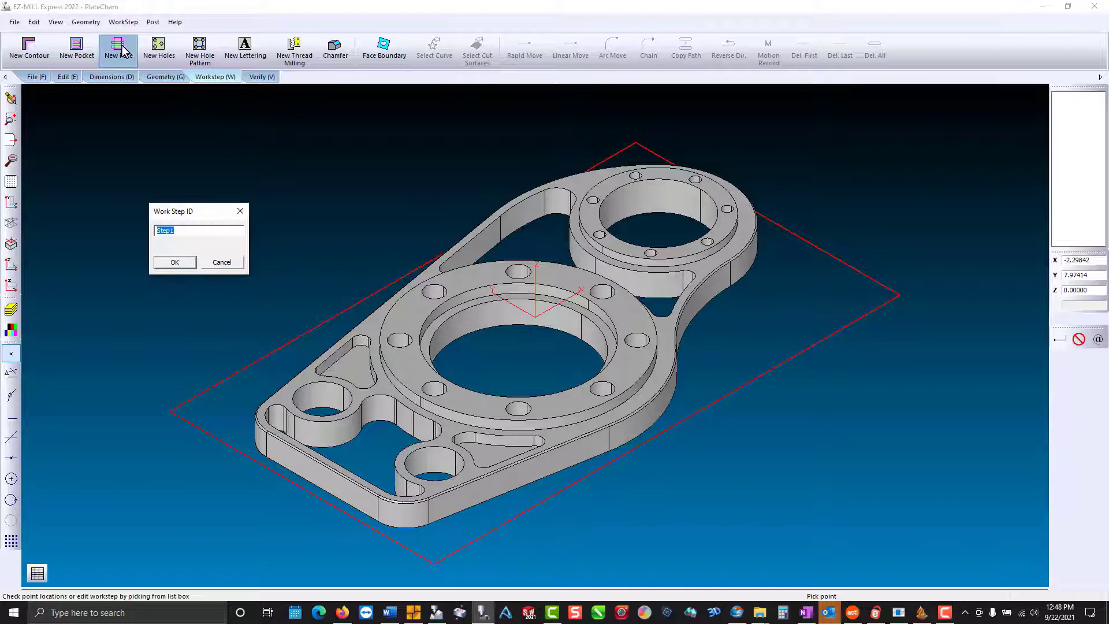
key("Return")
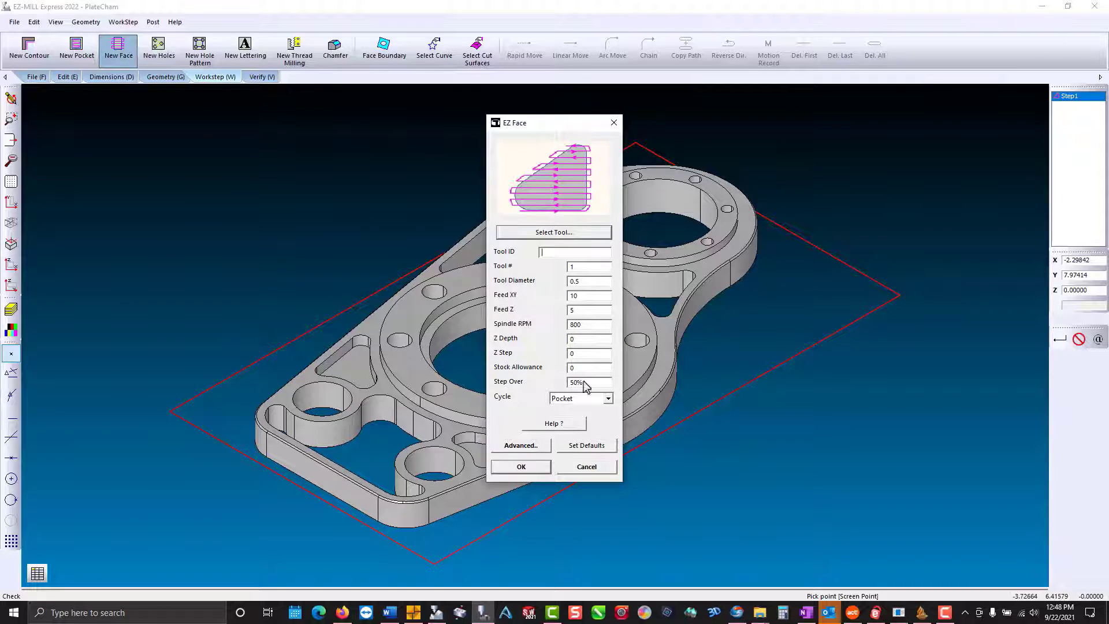
left_click(609, 401)
key("Down")
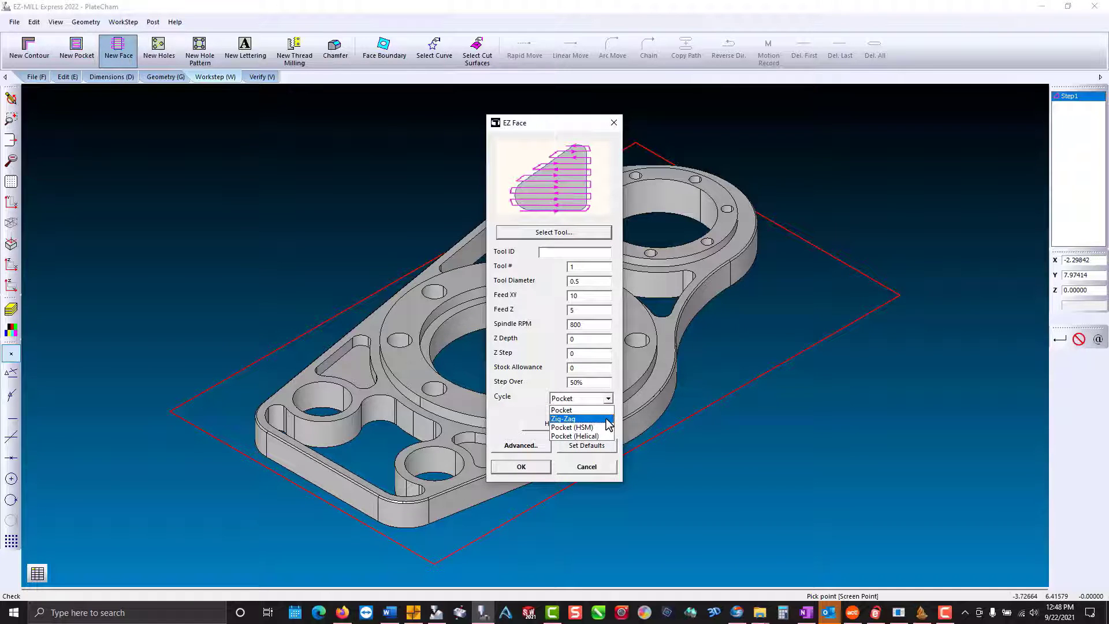
key("Return")
left_click(521, 467)
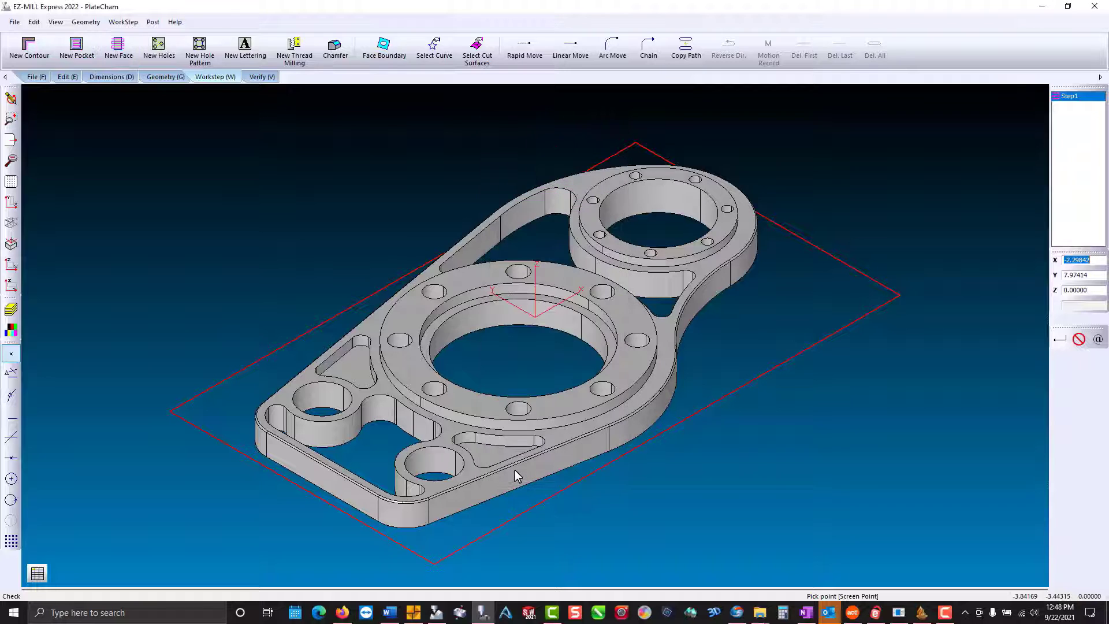
- Try to select the plate's outer side walls as the cut surfaces of the facing step
left_click(480, 56)
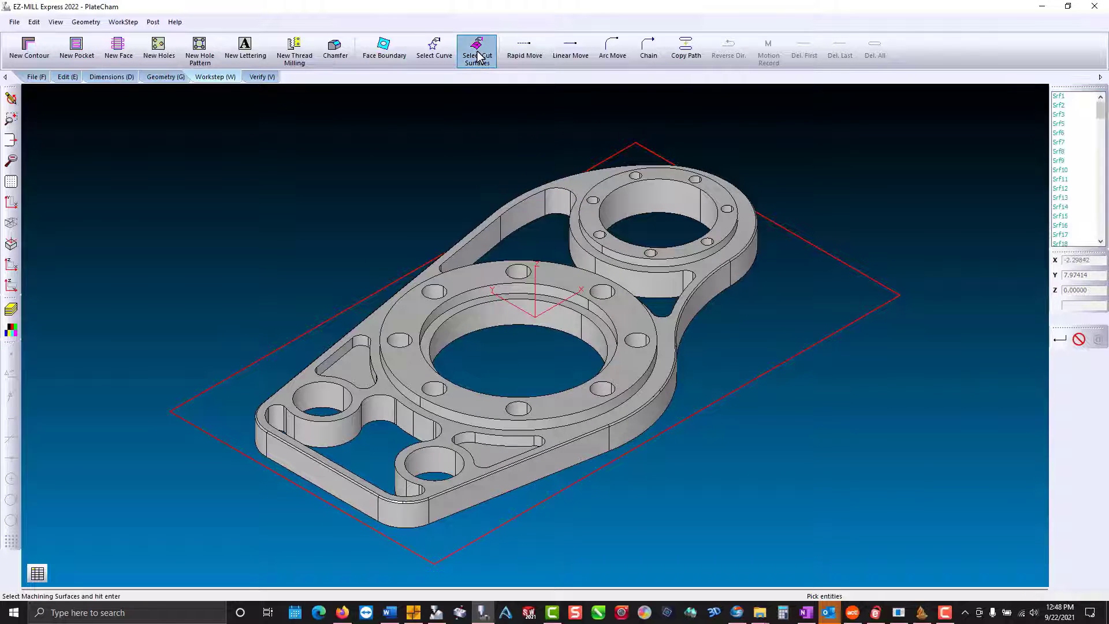
left_click(477, 496)
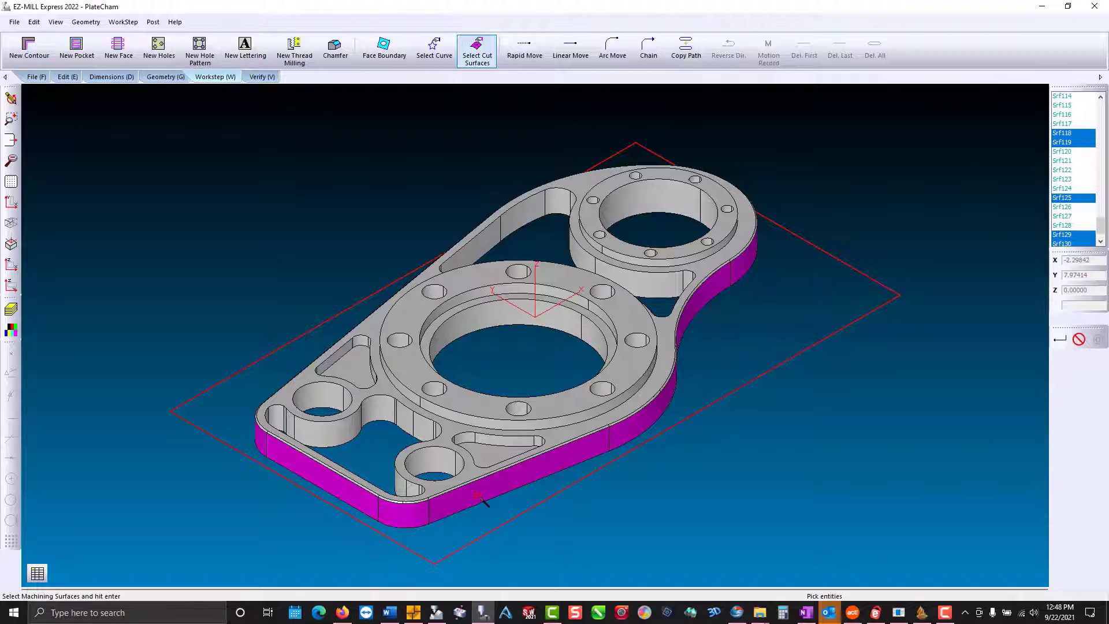
left_click(471, 488)
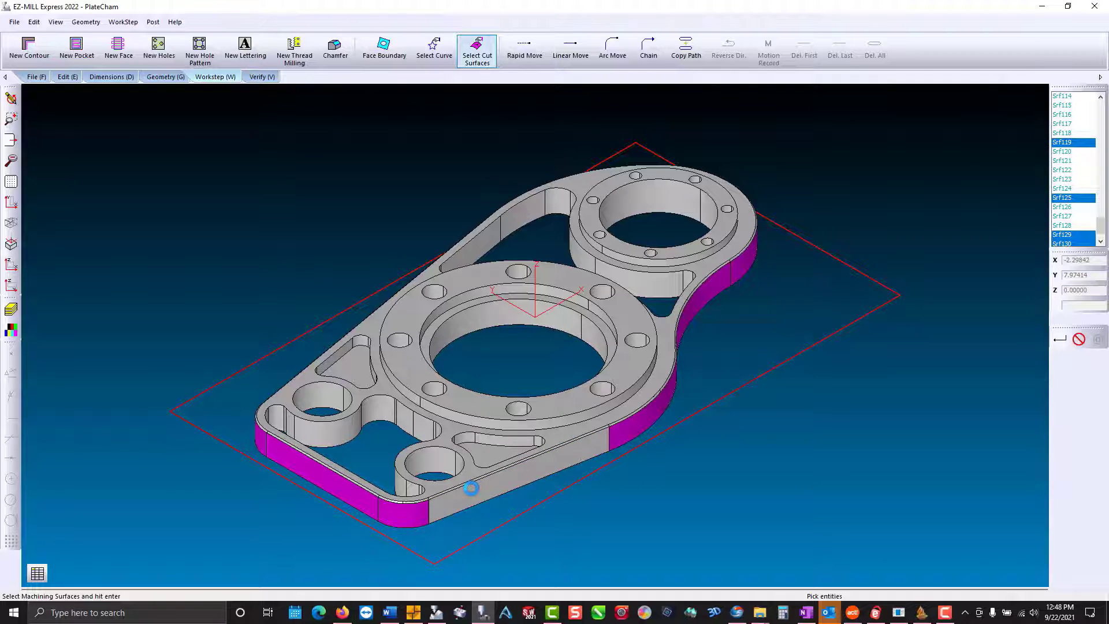
key("Return")
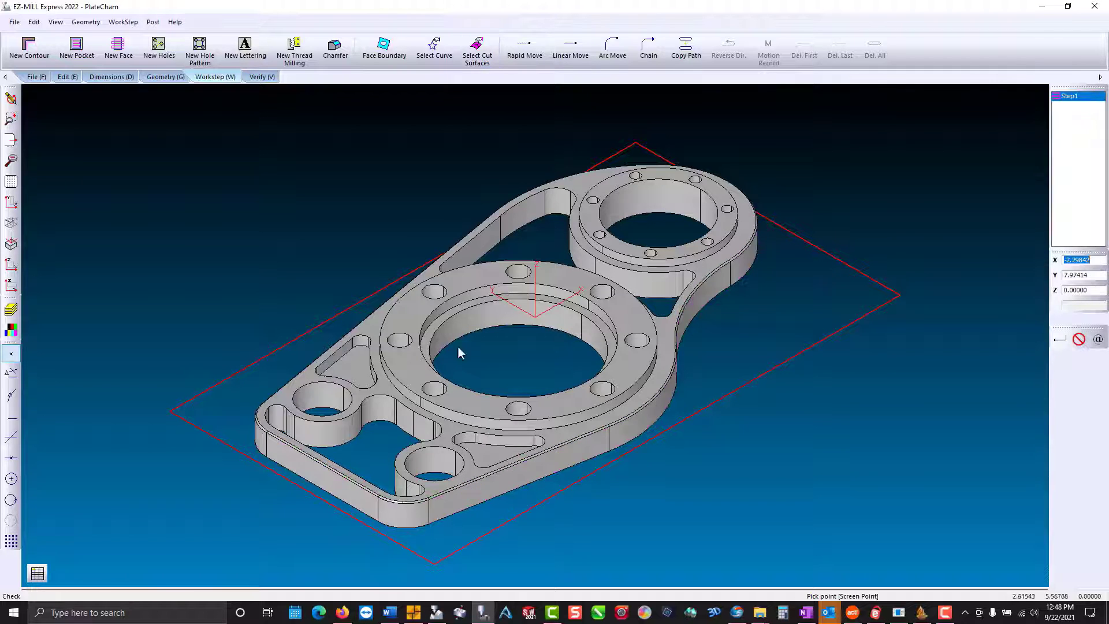
- Use stockcrv as the facing step's machining curve, and check its tool path with Verify and the 3D preview
left_click(434, 50)
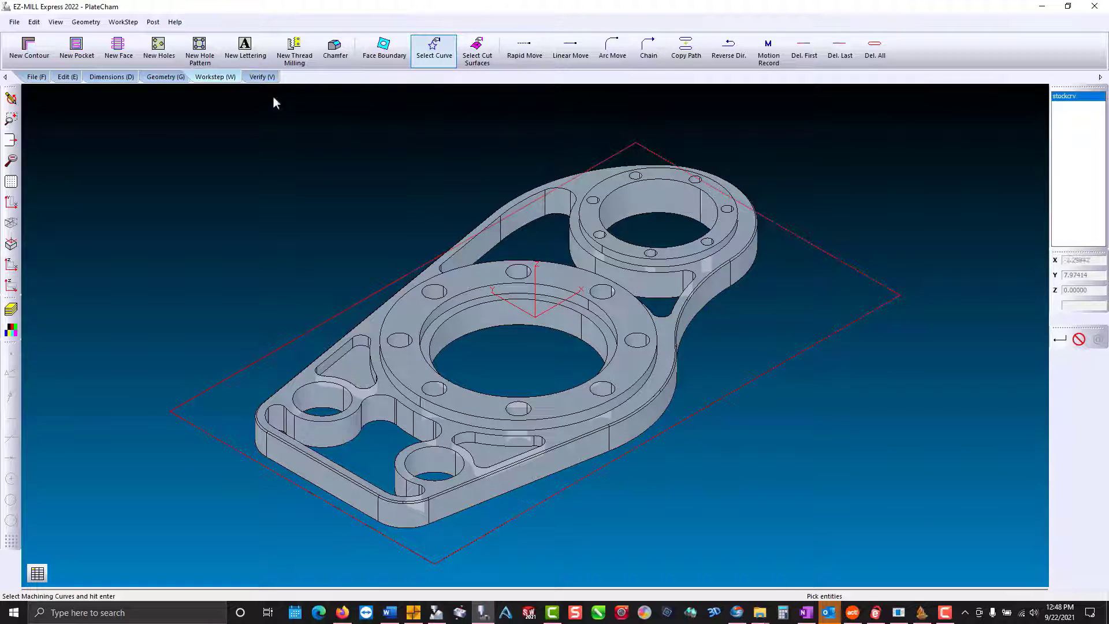
left_click(257, 76)
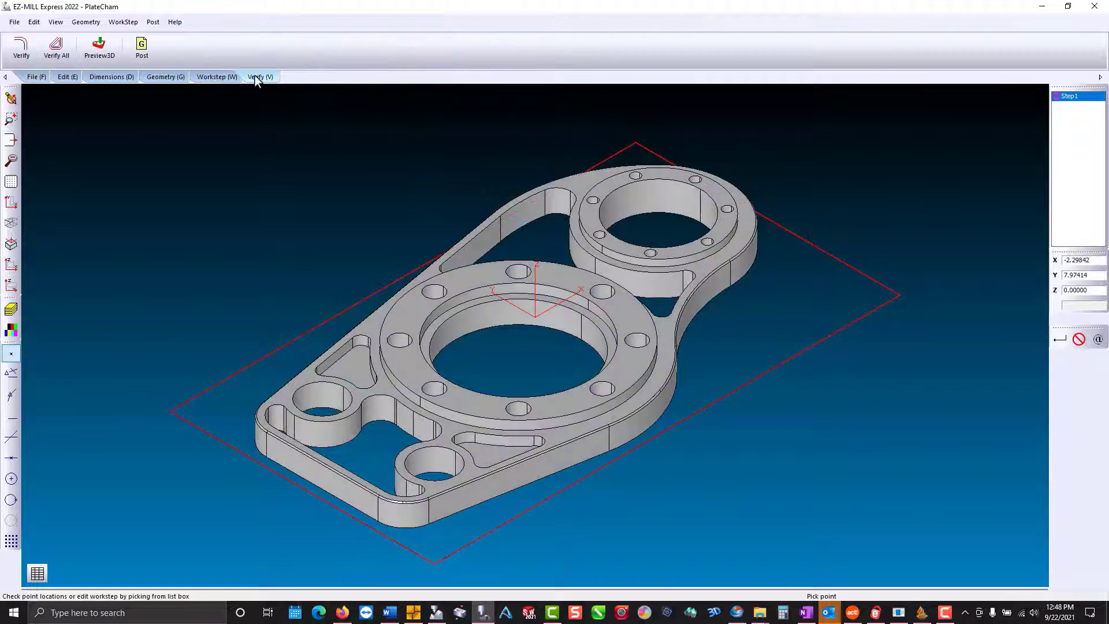
left_click(24, 51)
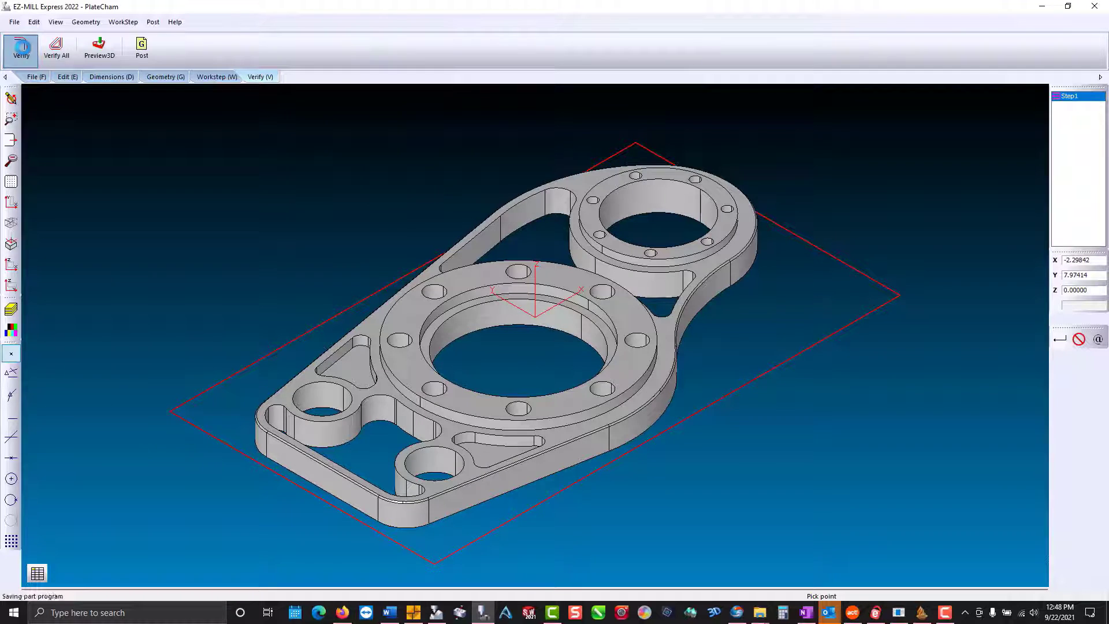
left_click(86, 53)
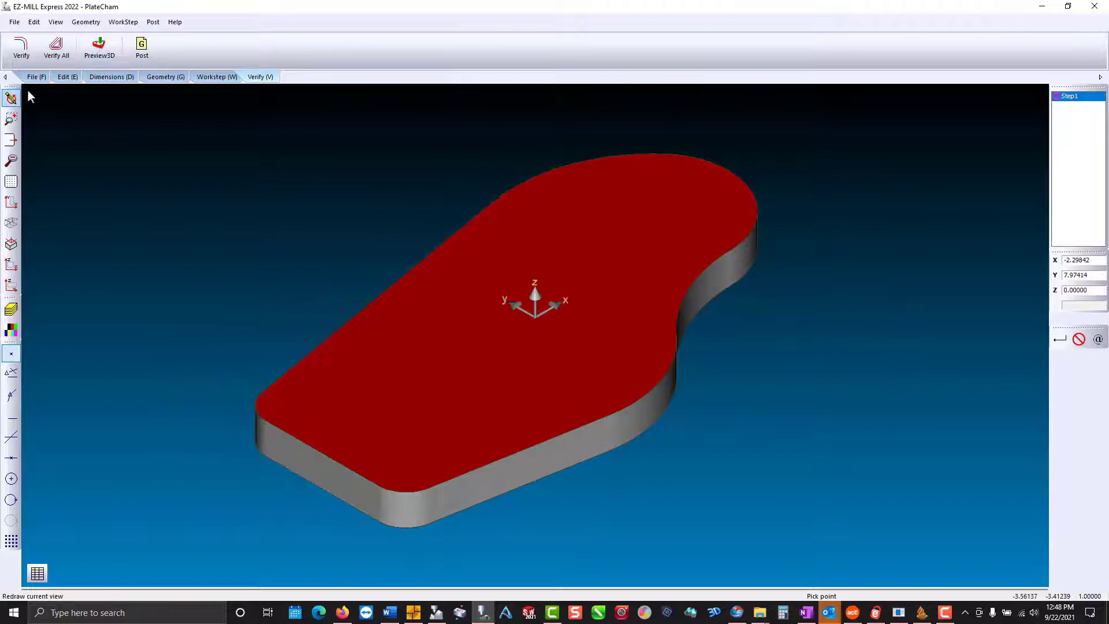
left_click(11, 99)
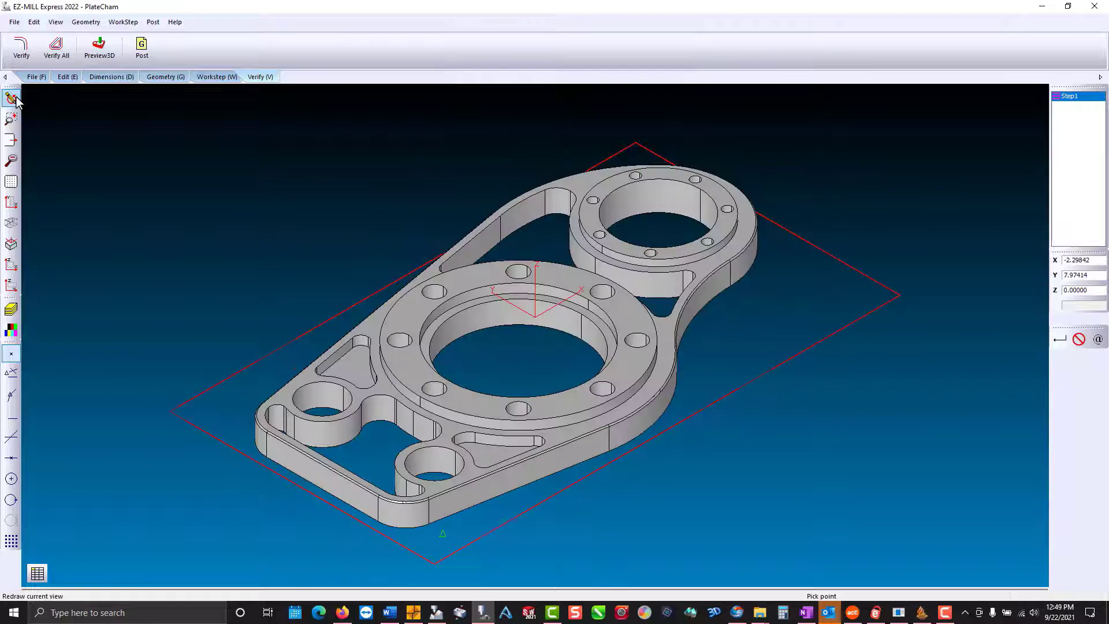
- Create a second face work step with the default Pocket cycle, cutting the flat web surface surrounding the raised rings
left_click(206, 77)
left_click(124, 56)
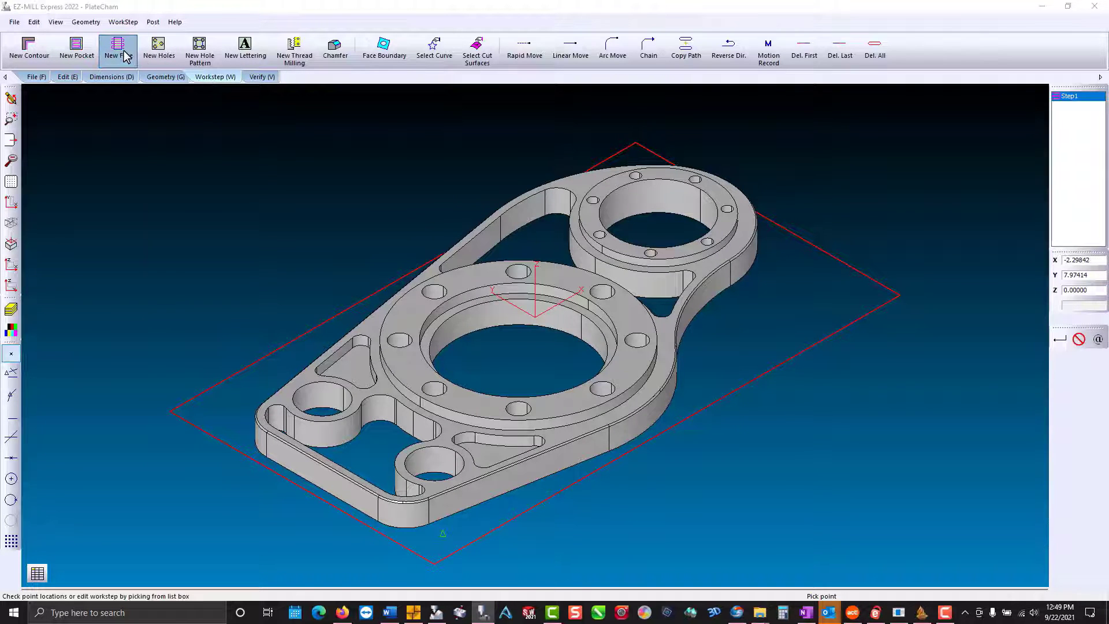
key("Return")
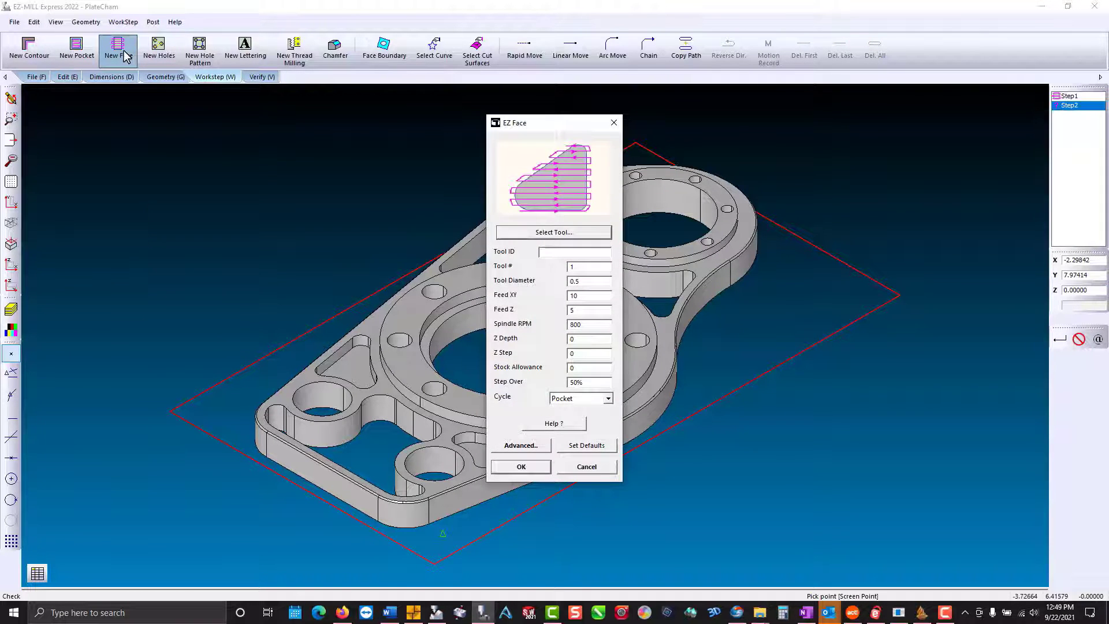
key("Return")
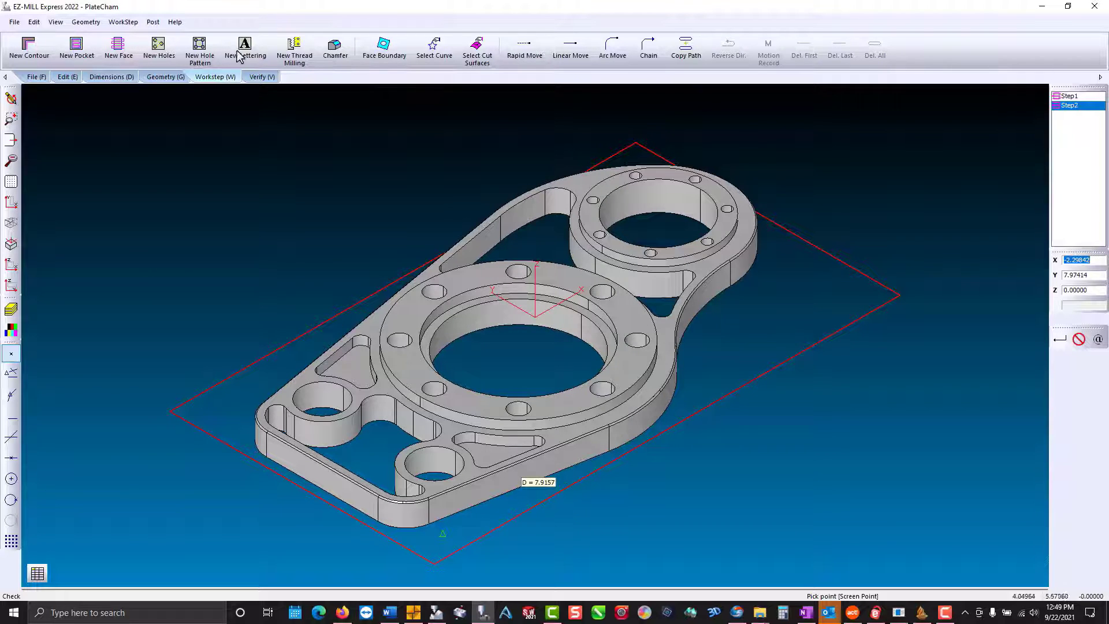
left_click(477, 51)
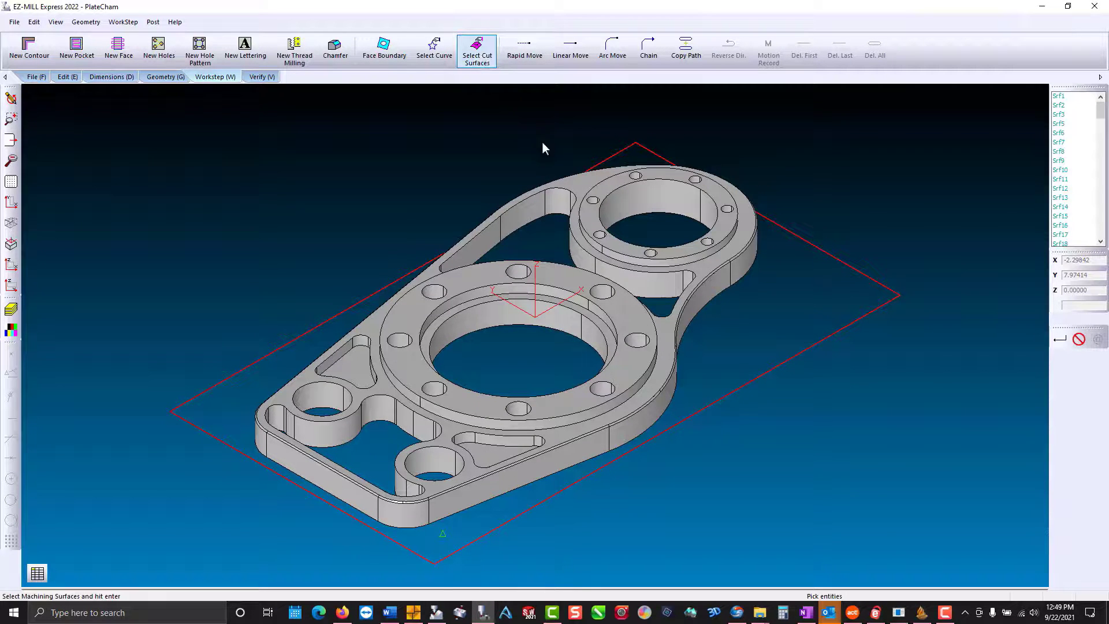
left_click(575, 191)
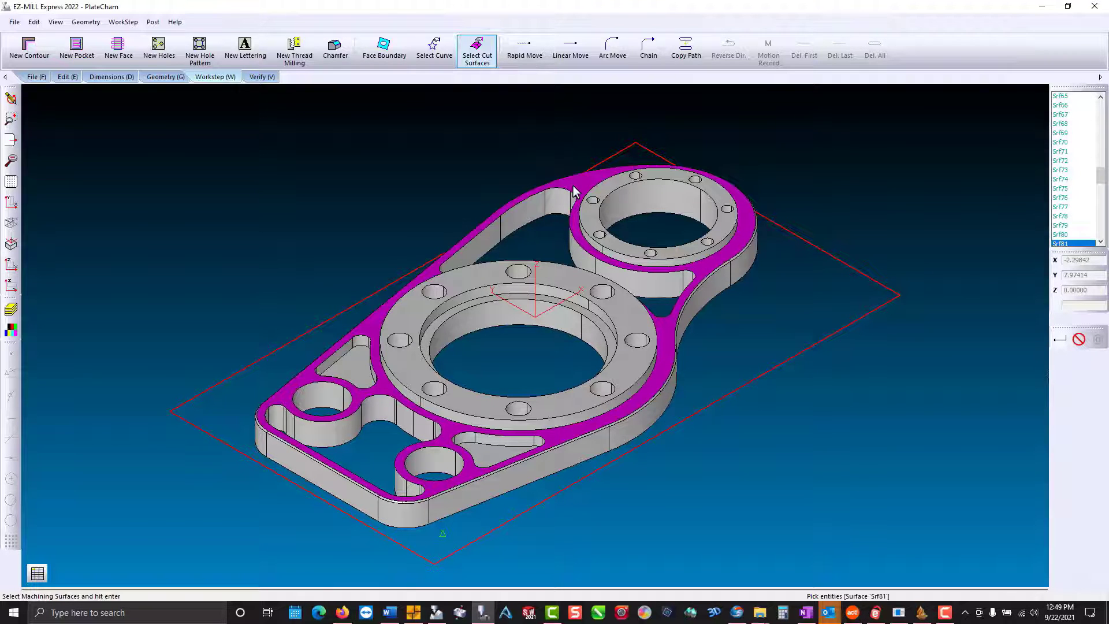
key("Return")
- Verify the second facing step's tool path and preview it in 3D
left_click(263, 78)
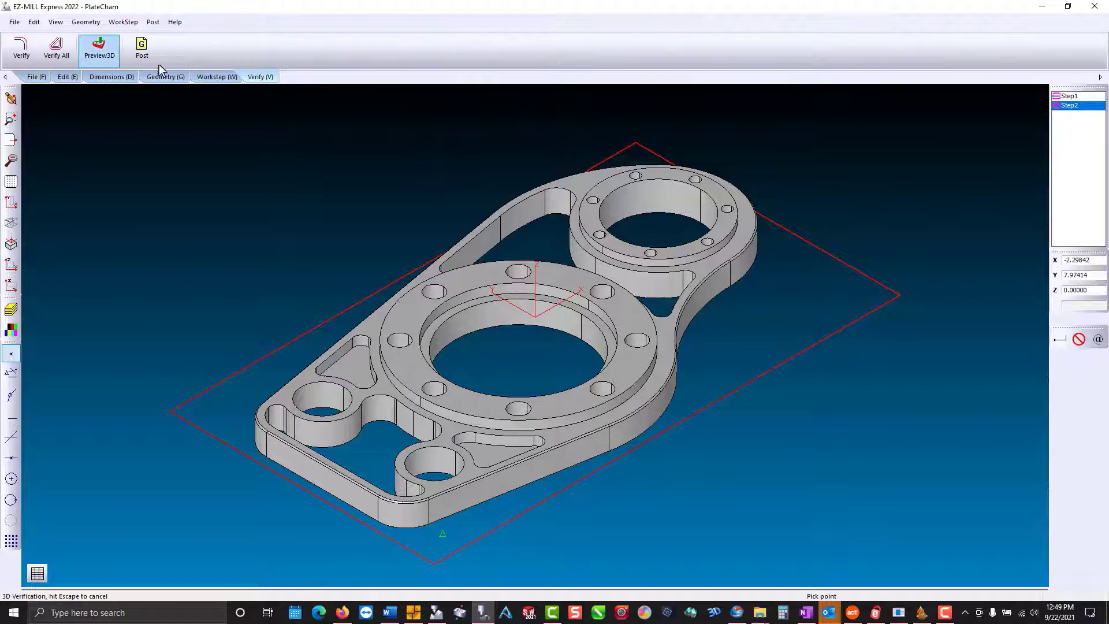
left_click(22, 49)
left_click(99, 49)
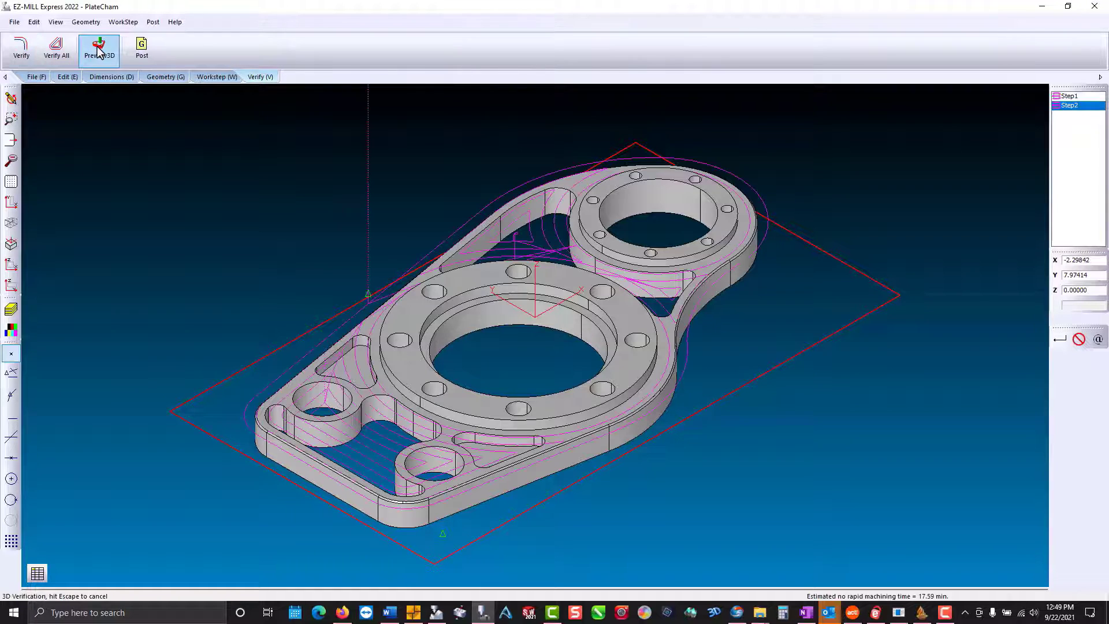
left_click(10, 100)
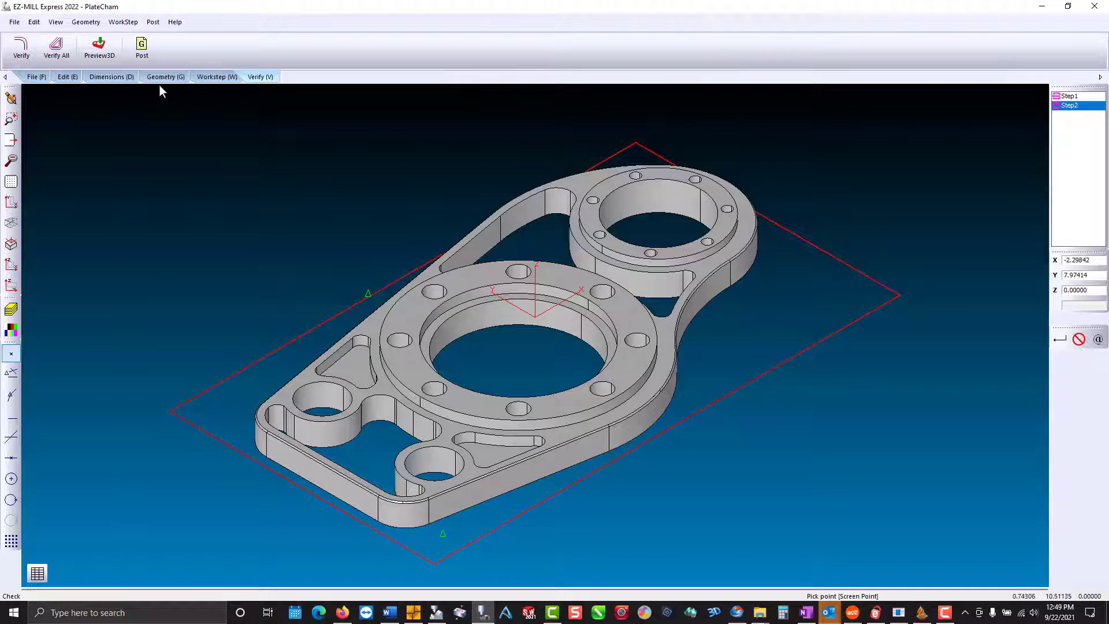
- Create a new holes work step with the Drill cycle and tool number 2
left_click(215, 77)
left_click(167, 55)
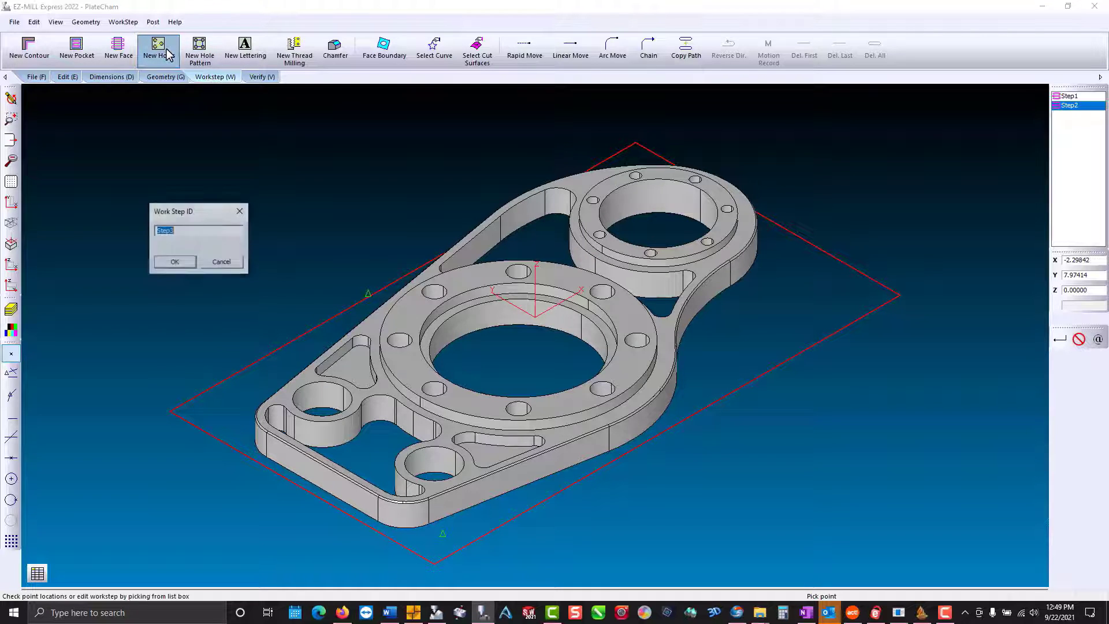
key("Return")
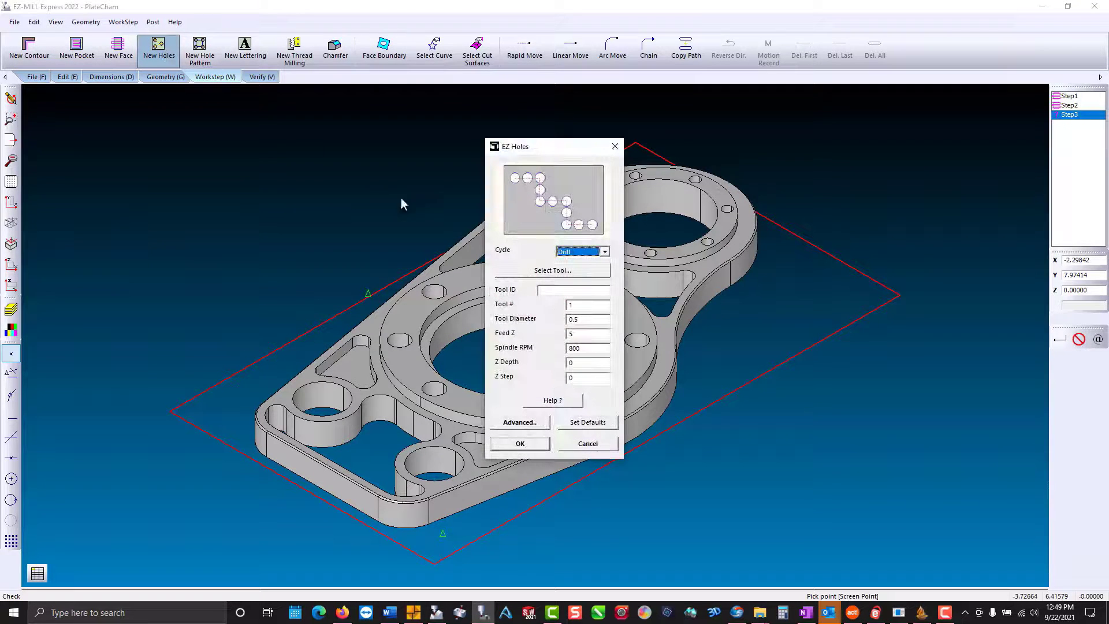
double_click(576, 306)
left_click(527, 442)
- Assign the 0.5 diameter holes around the large bore to the drilling step and verify its tool path
left_click(476, 49)
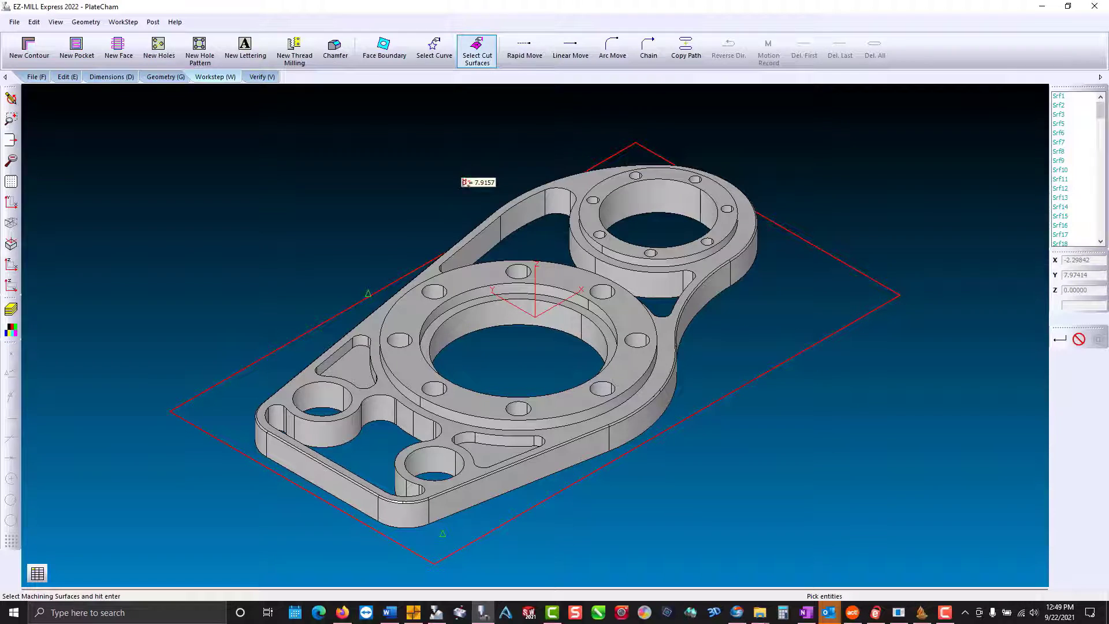
left_click(435, 293)
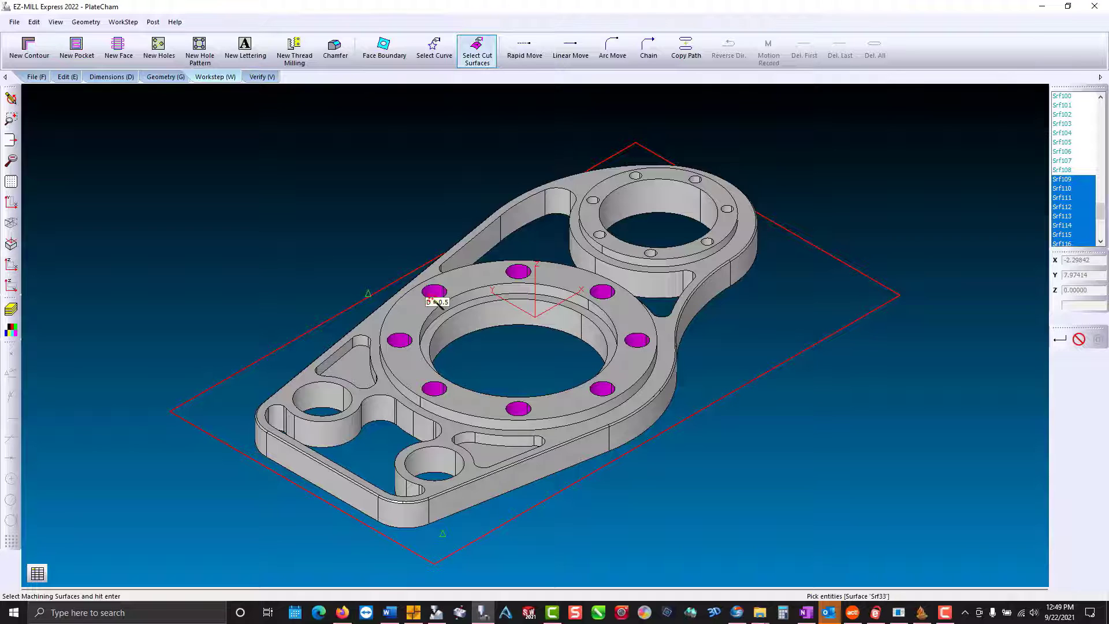
key("Return")
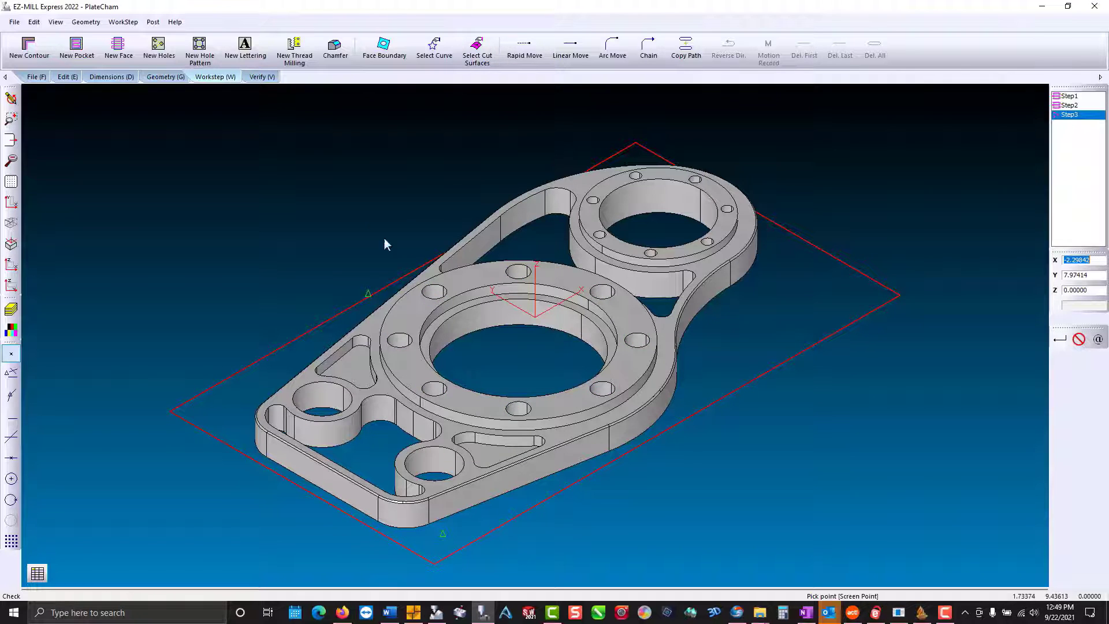
left_click(262, 78)
left_click(29, 49)
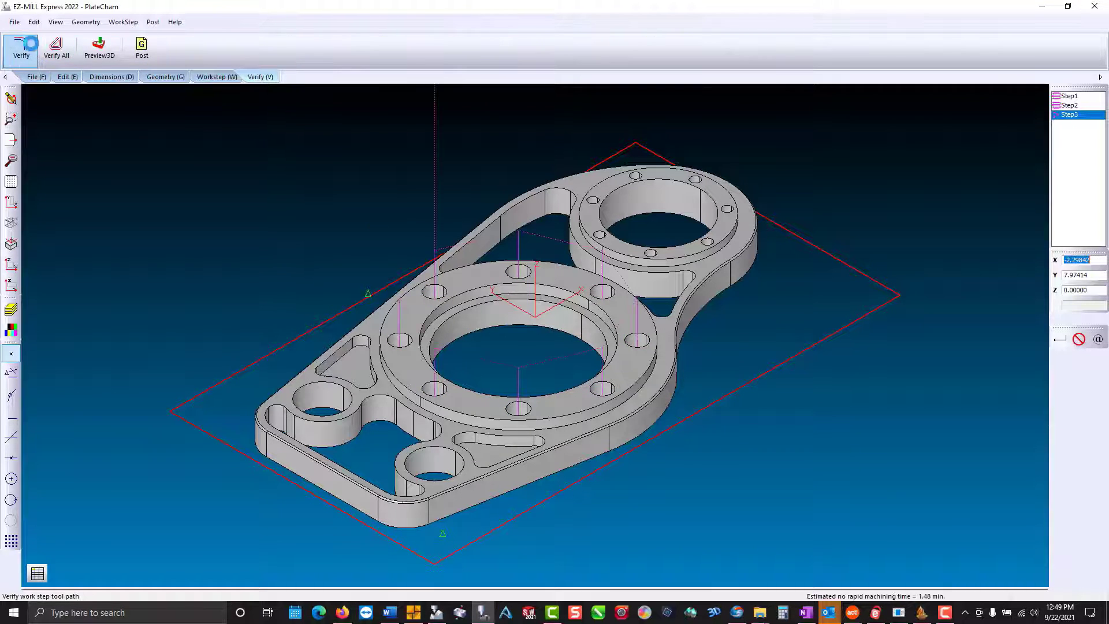
- Create another holes work step with the Drill cycle, tool number 3 and a smaller tool diameter
left_click(209, 77)
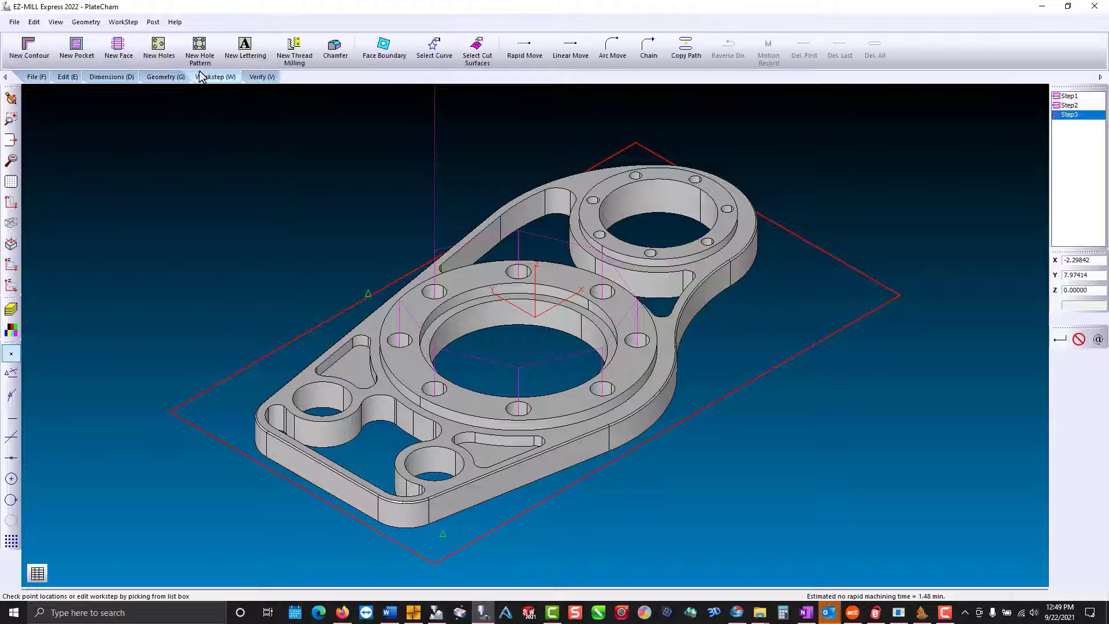
left_click(166, 48)
left_click(174, 261)
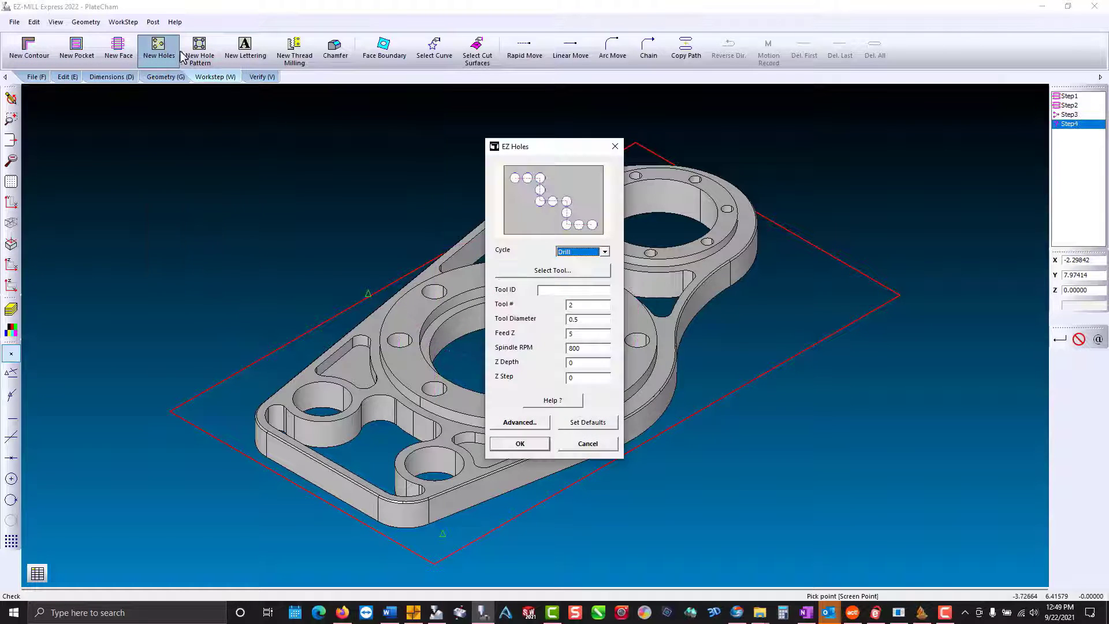
double_click(588, 306)
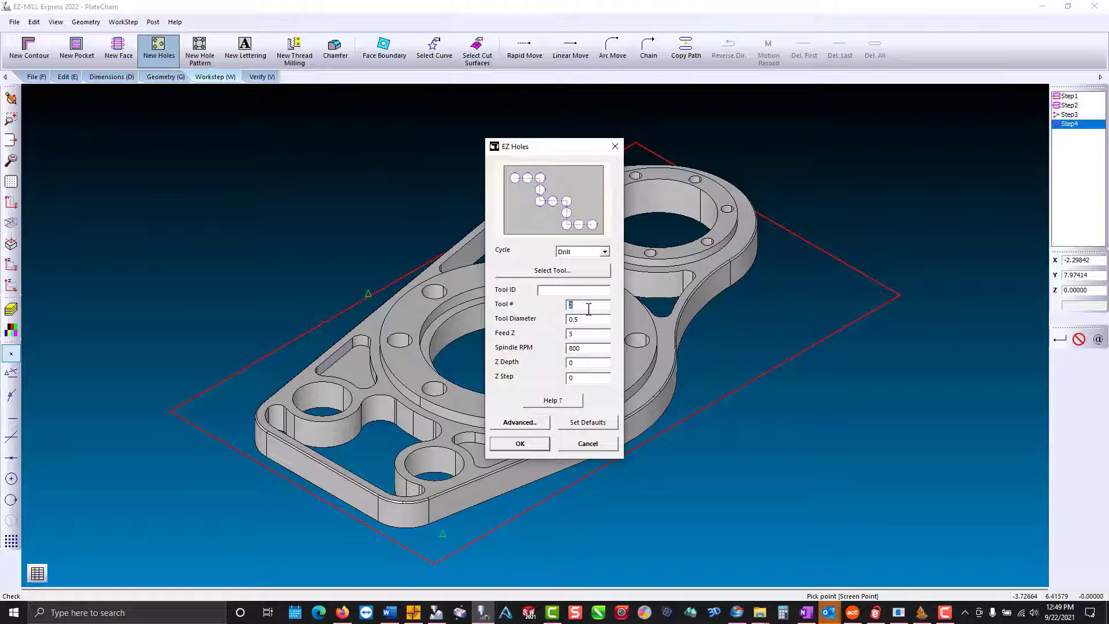
type("3")
double_click(586, 323)
type(".")
left_click(529, 443)
- Assign the 0.25 diameter holes on the smaller ring to the second drilling step
left_click(480, 60)
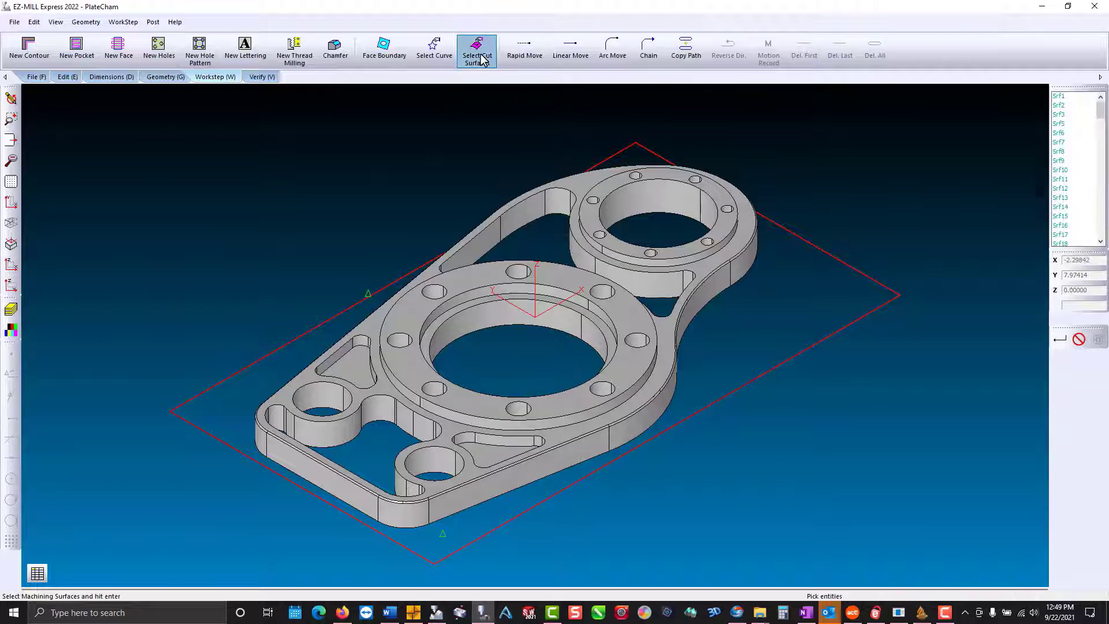
left_click(636, 177)
key("Return")
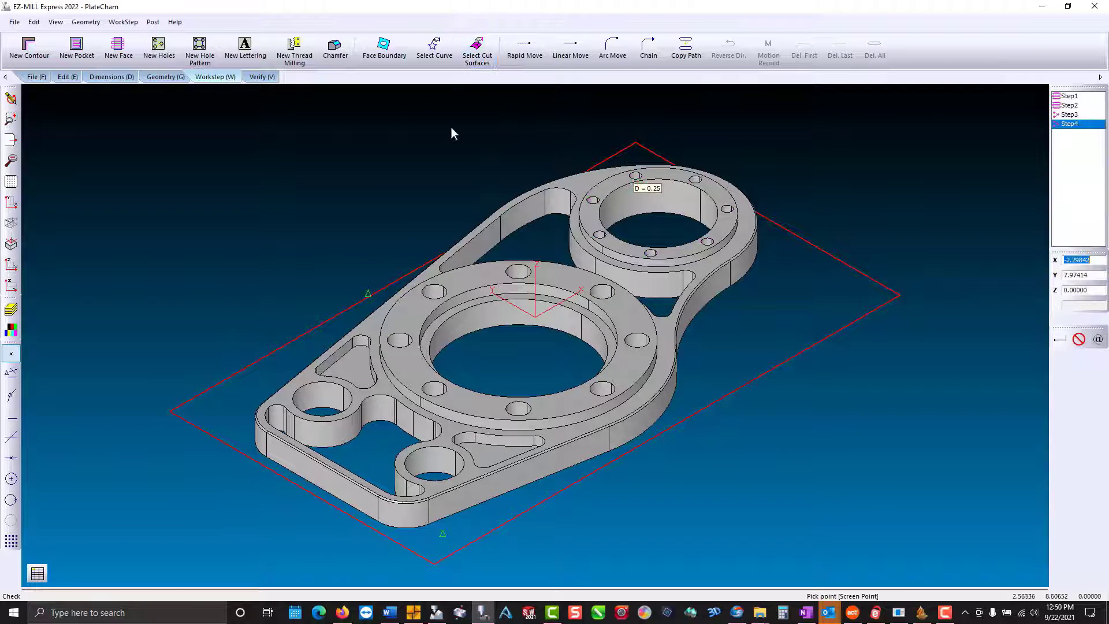
left_click(266, 77)
left_click(225, 77)
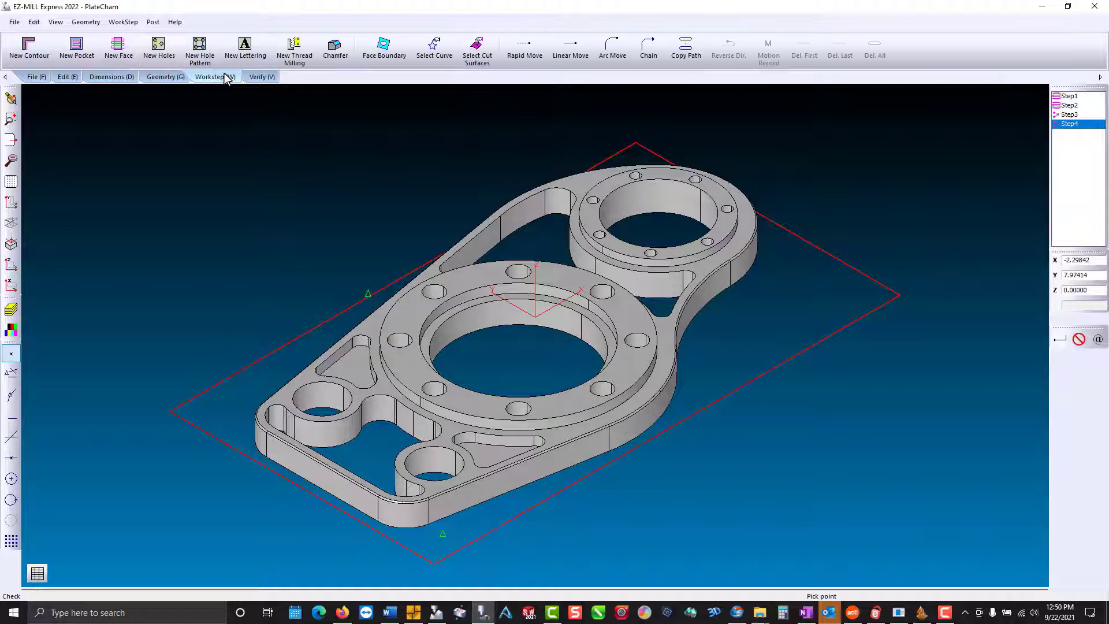
- Create a new pocket work step with the Pocket cycle and tool number 4
left_click(79, 56)
key("Return")
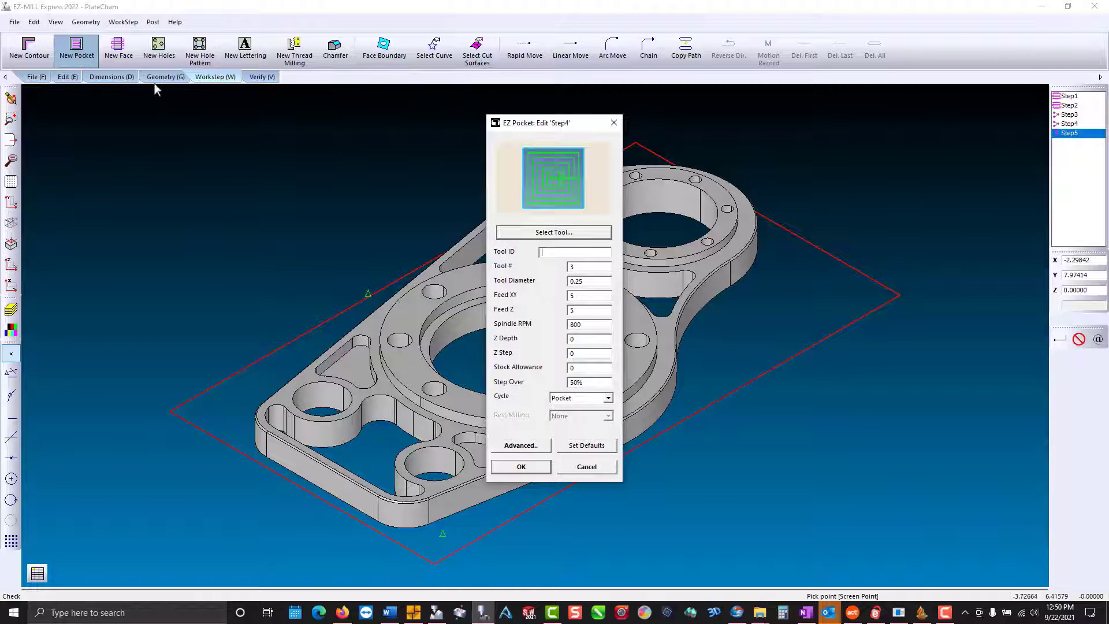
double_click(608, 266)
type("4")
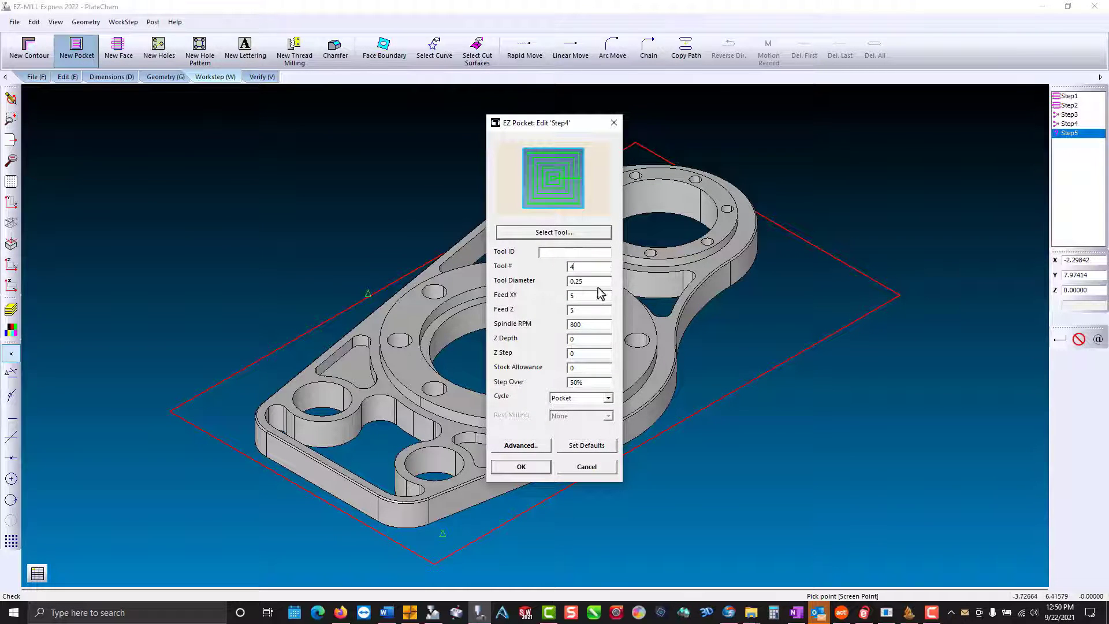
left_click(523, 468)
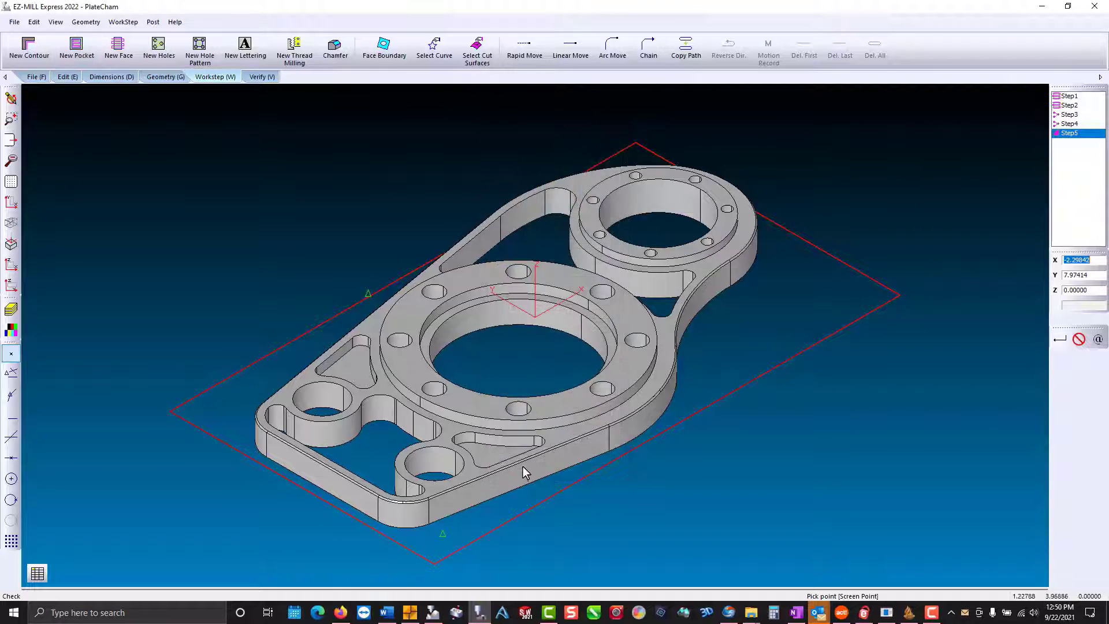
- Assign the walls of the through pockets and the large, medium and two small bores to the pocket step, and verify its tool path
left_click(468, 62)
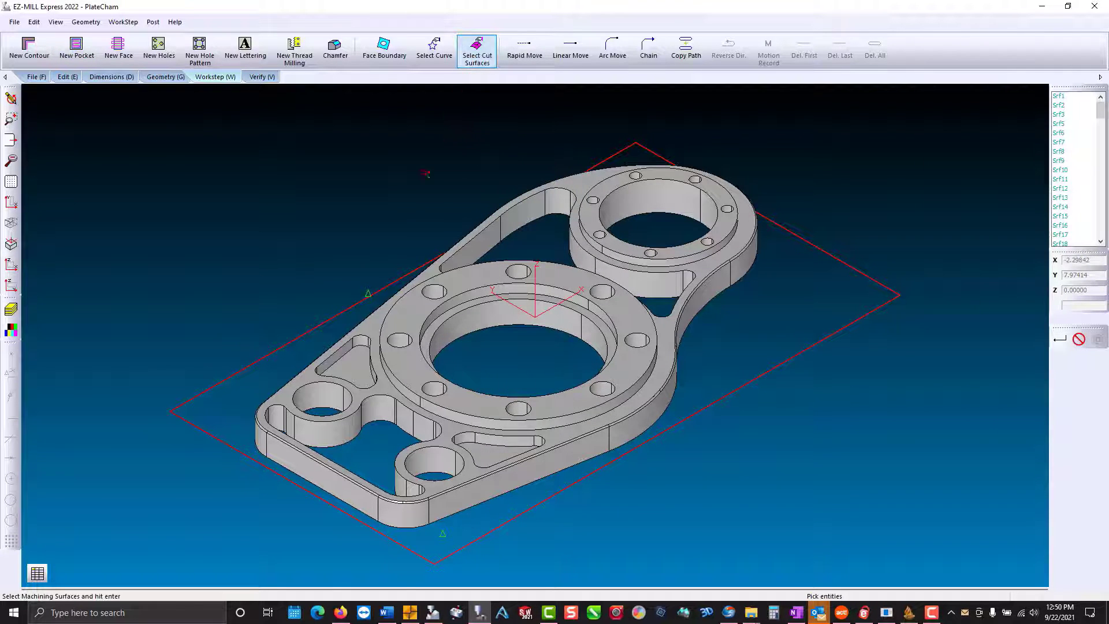
left_click(330, 400)
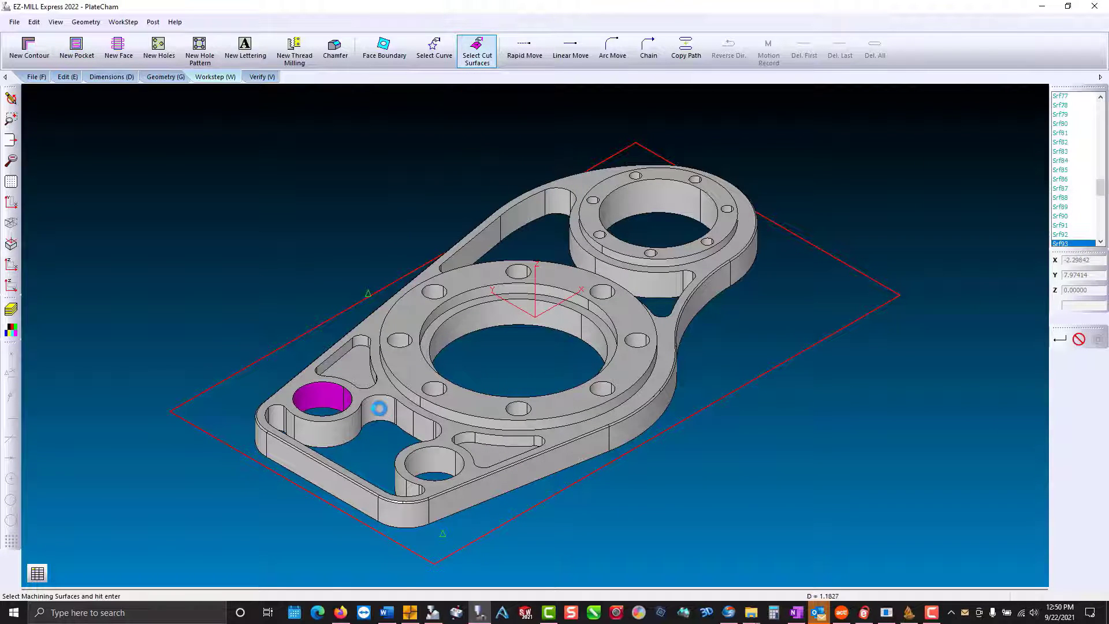
left_click(386, 416)
left_click(480, 319)
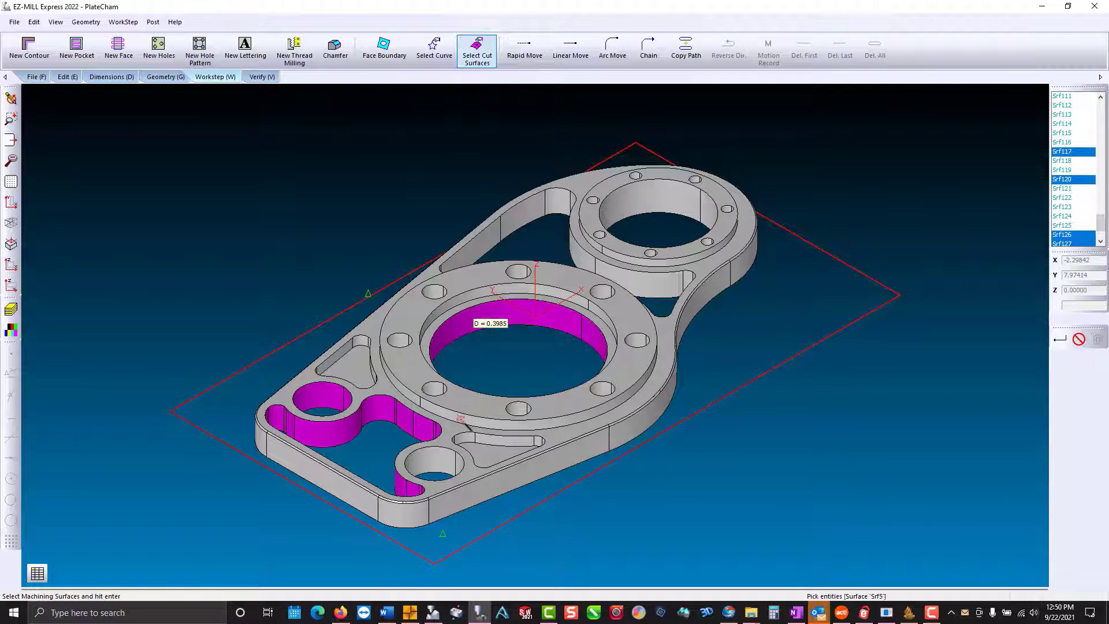
left_click(445, 456)
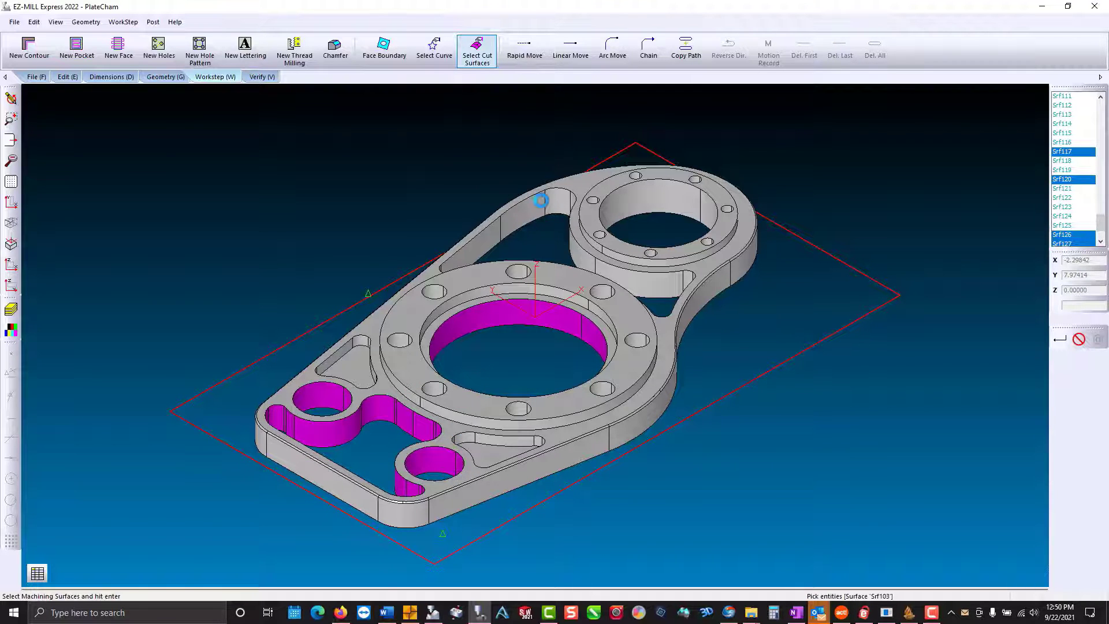
left_click(544, 200)
left_click(624, 191)
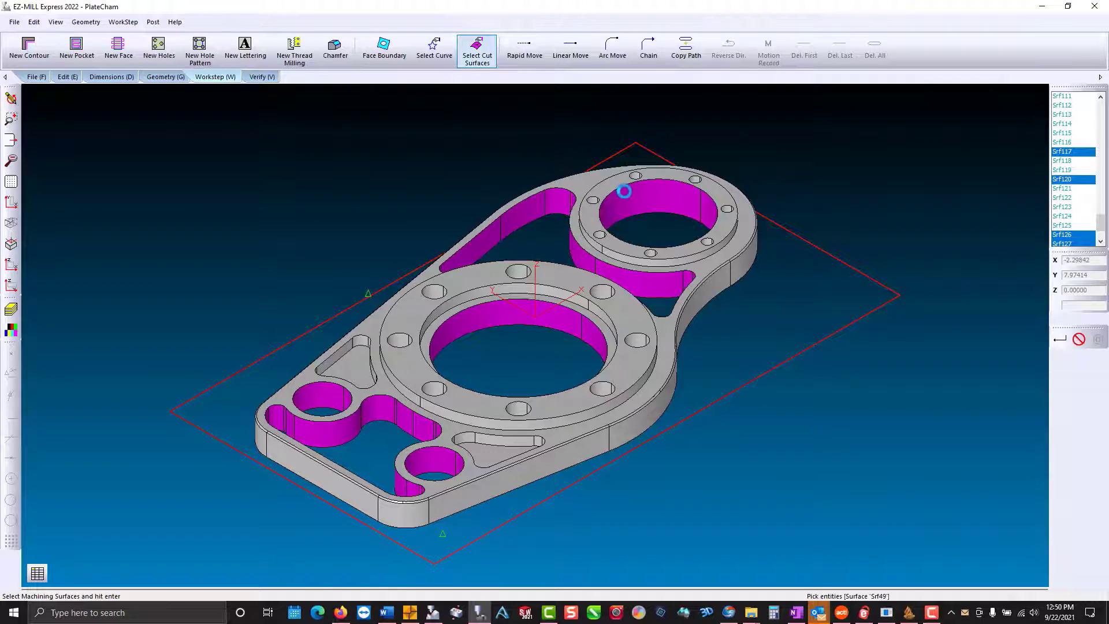
key("Return")
left_click(261, 77)
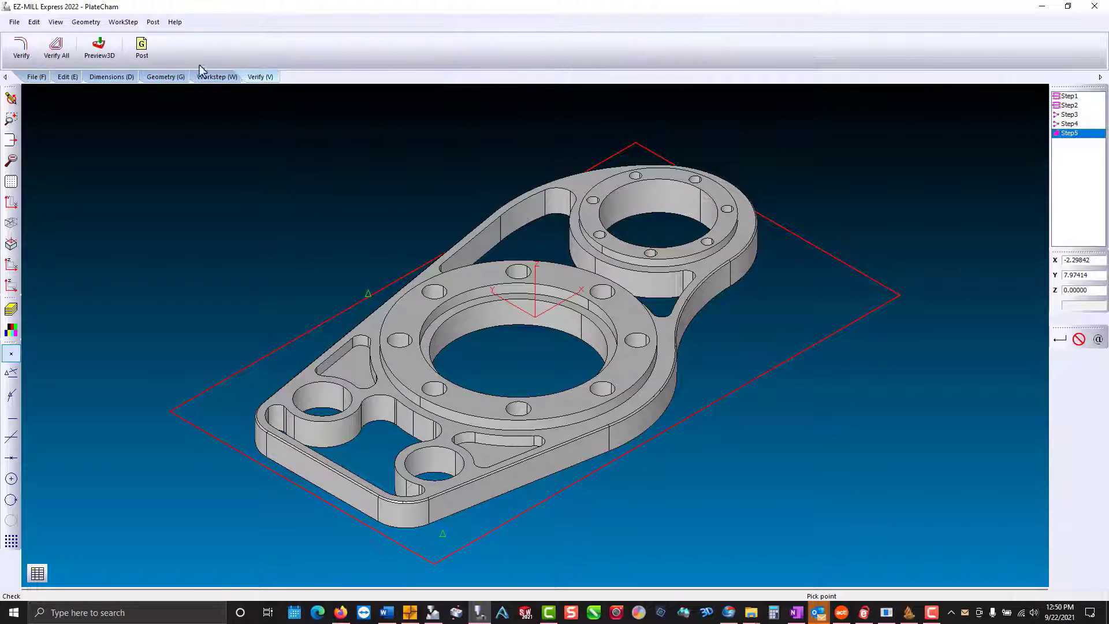
left_click(20, 49)
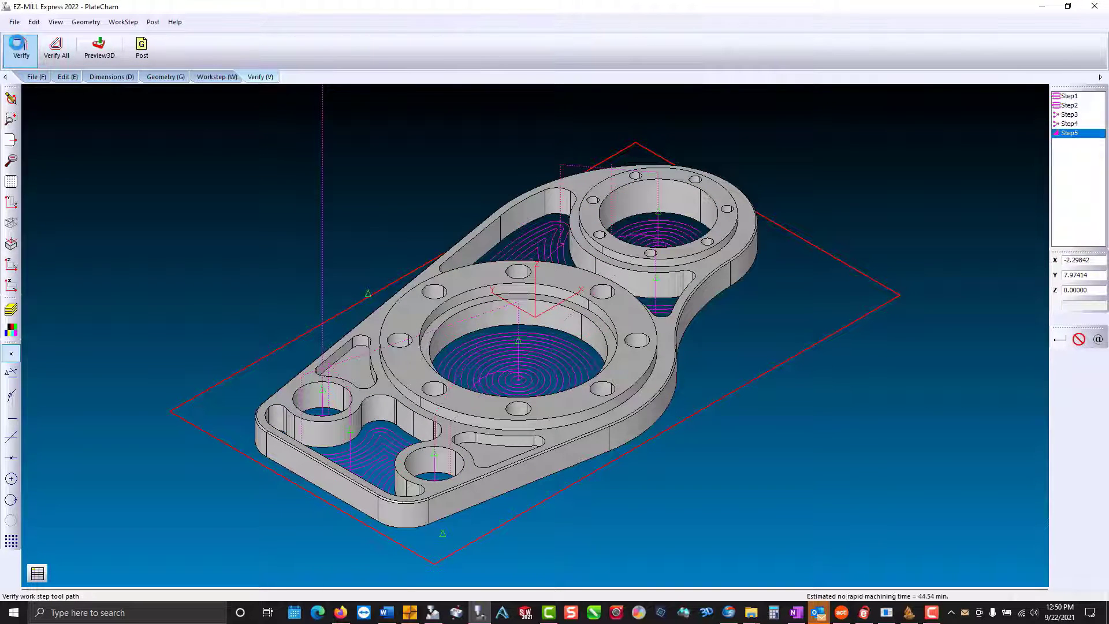
- Create another pocket work step with tool number 4 and the Pocket (HSM) cycle
left_click(209, 78)
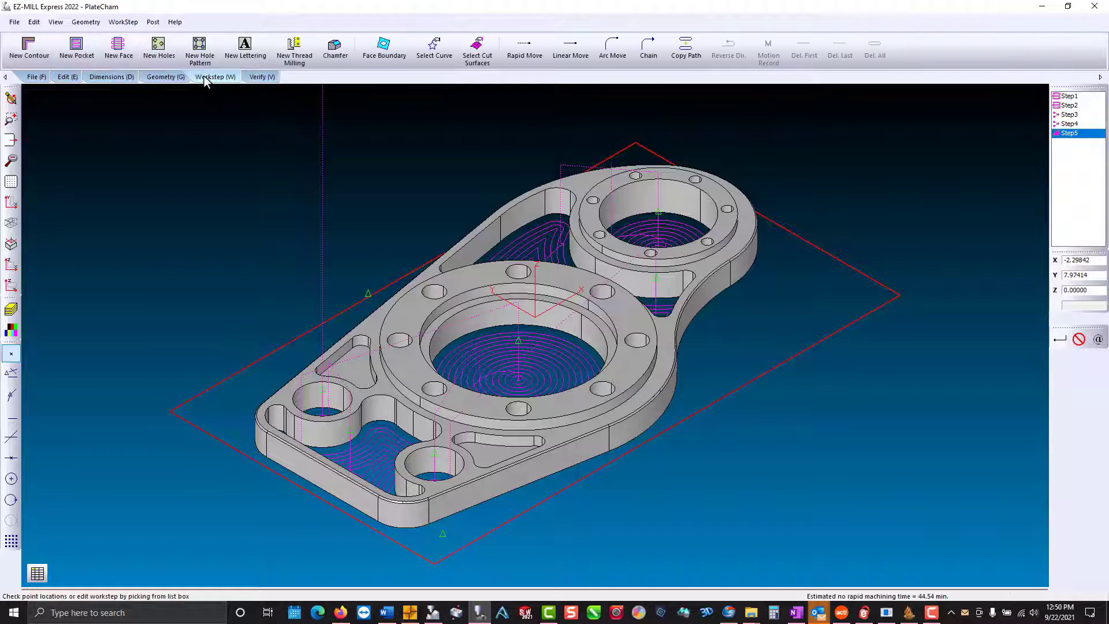
left_click(87, 49)
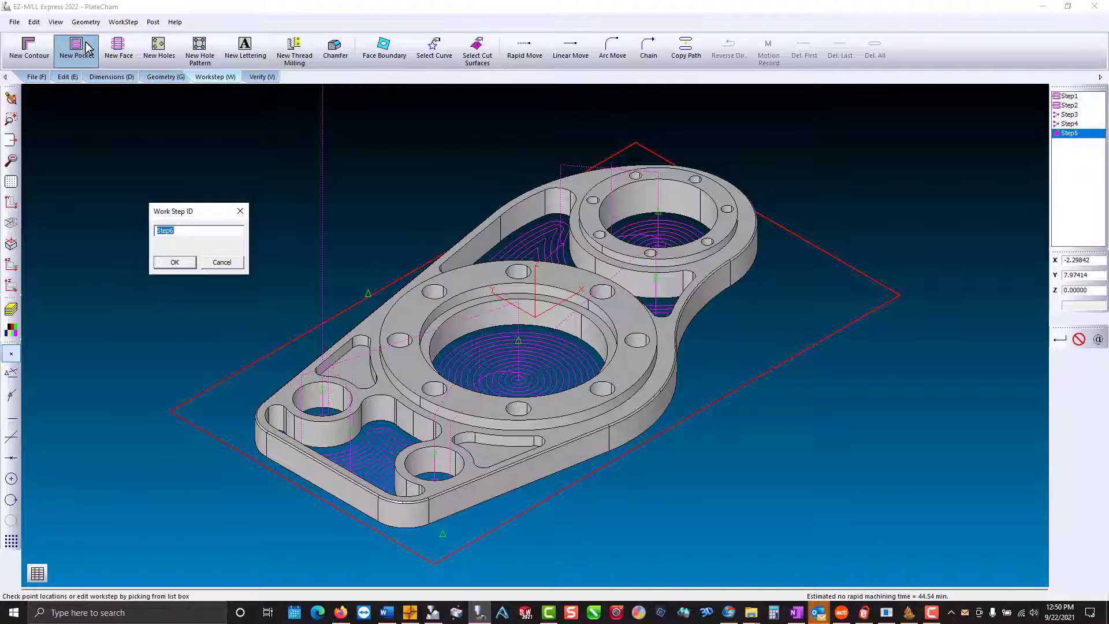
key("Return")
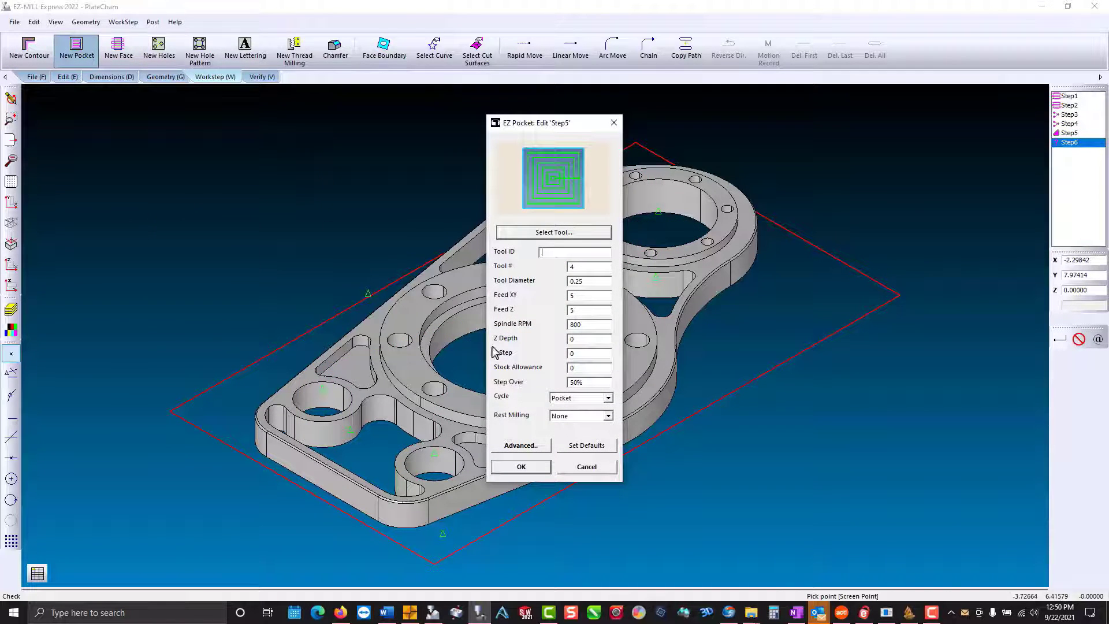
left_click(569, 399)
left_click(569, 420)
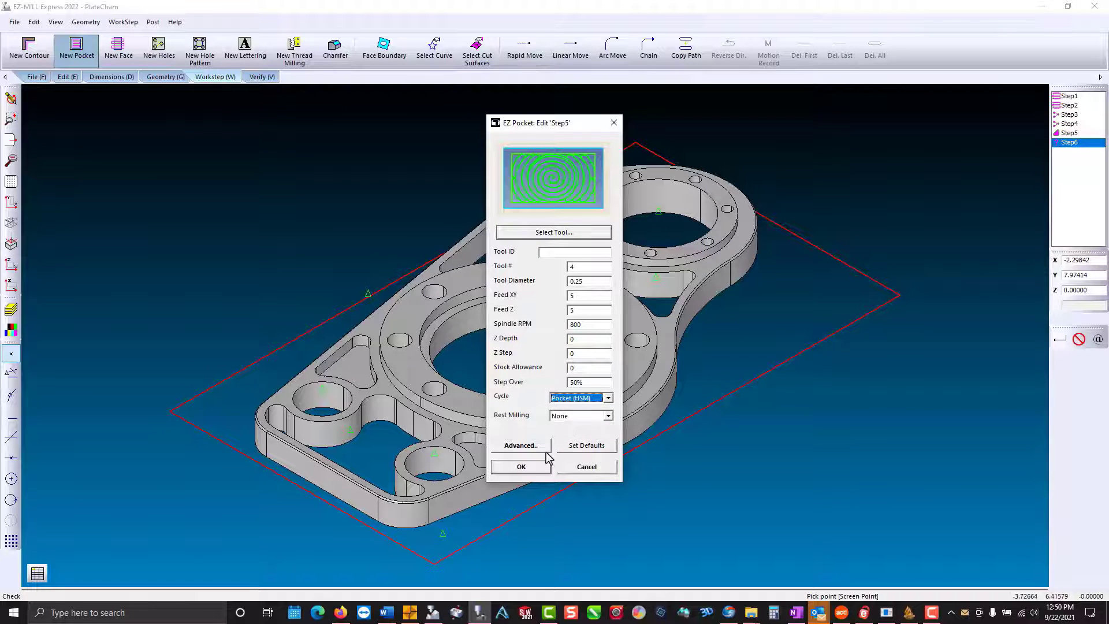
left_click(534, 467)
- Assign the floors of the two triangular blind recesses beside the small bores to the HSM pocket step
left_click(473, 60)
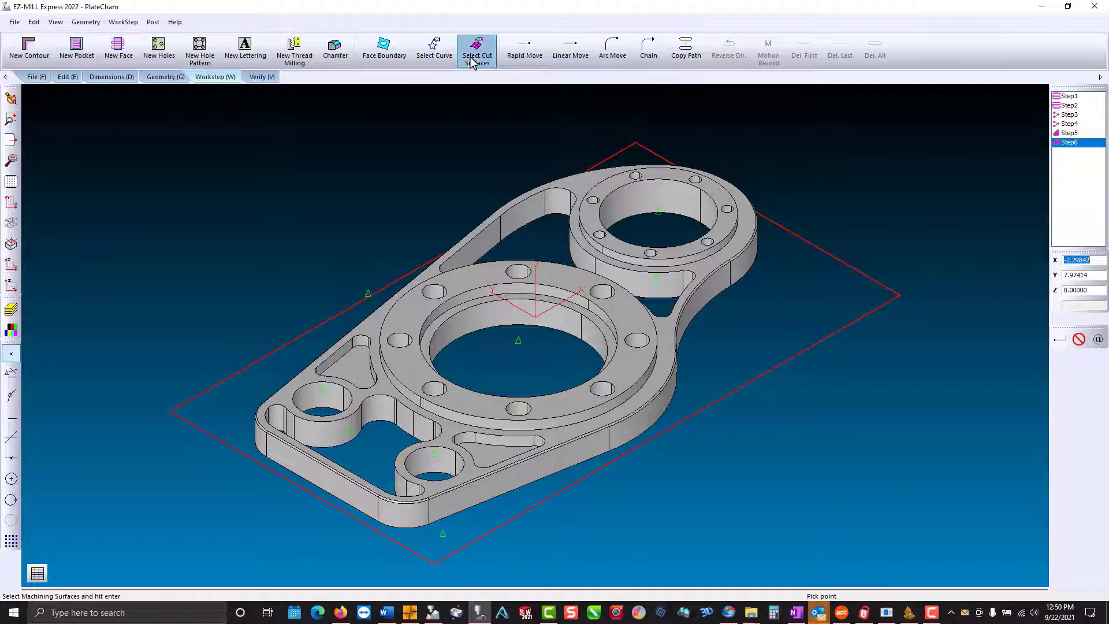
left_click(358, 370)
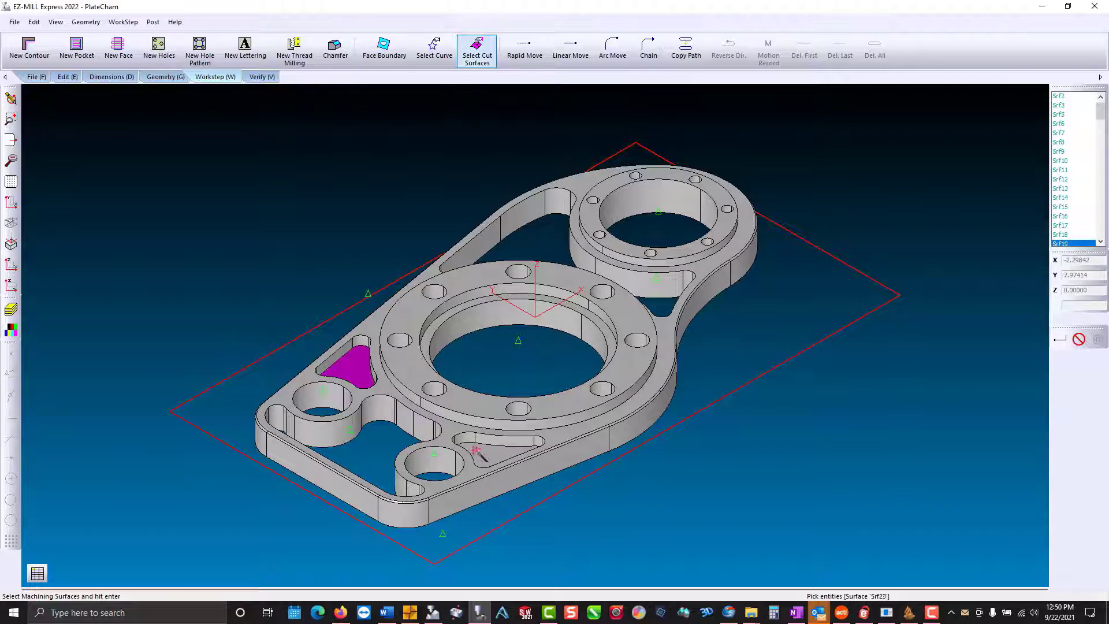
left_click(491, 460)
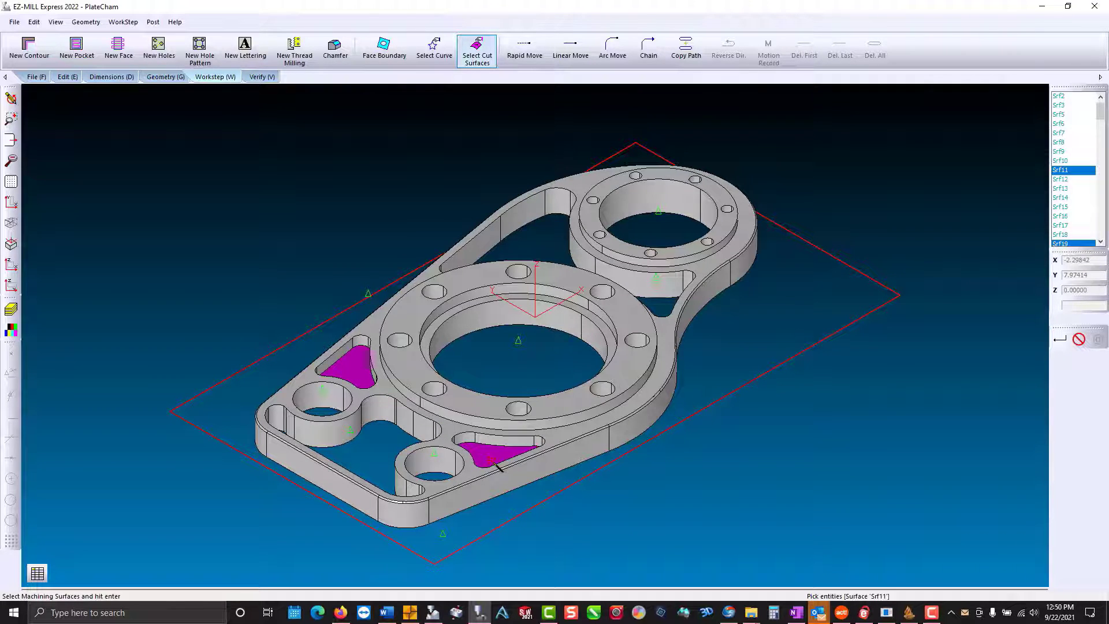
key("Return")
- Verify the HSM pocket tool path and preview the machining of the work steps in 3D
left_click(254, 76)
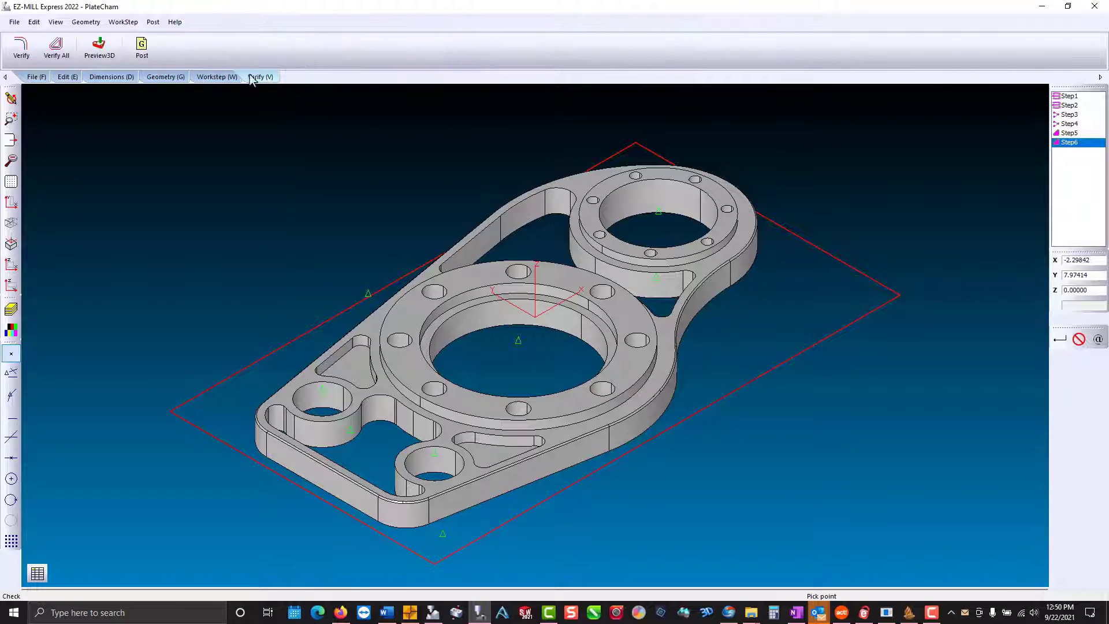
left_click(23, 49)
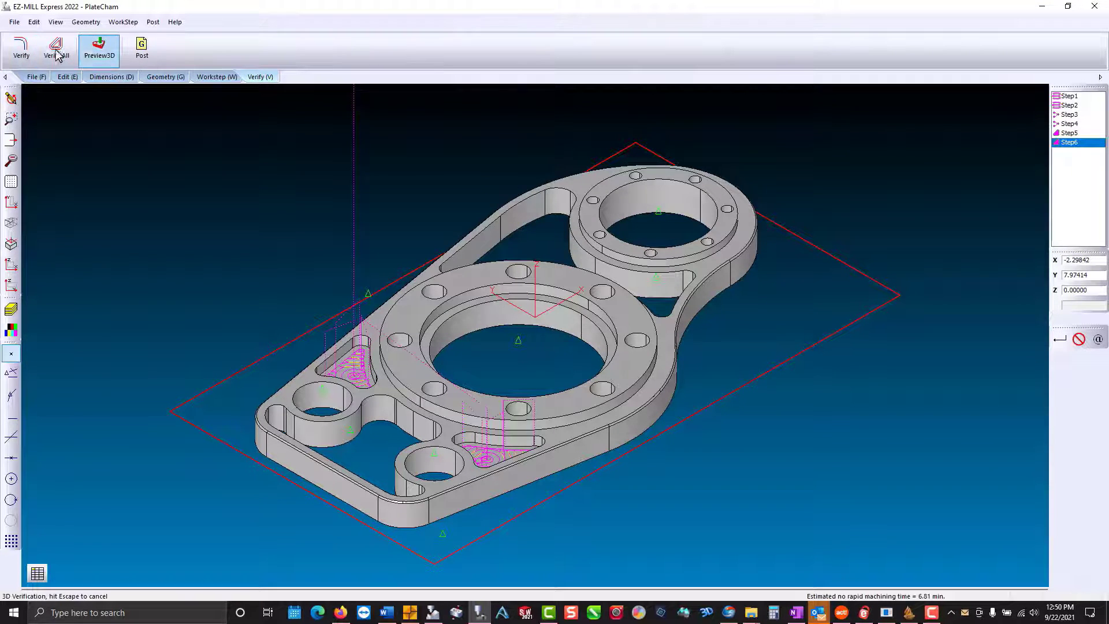
left_click(56, 49)
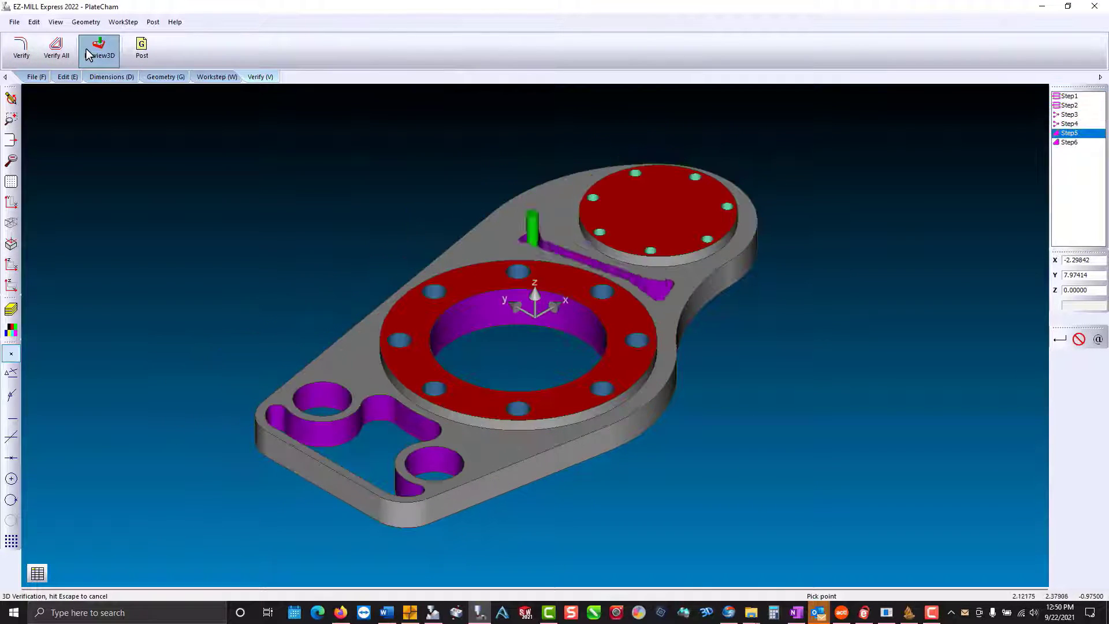
left_click(11, 98)
- Create a new contour work step, accepting its proposed name and settings
left_click(214, 77)
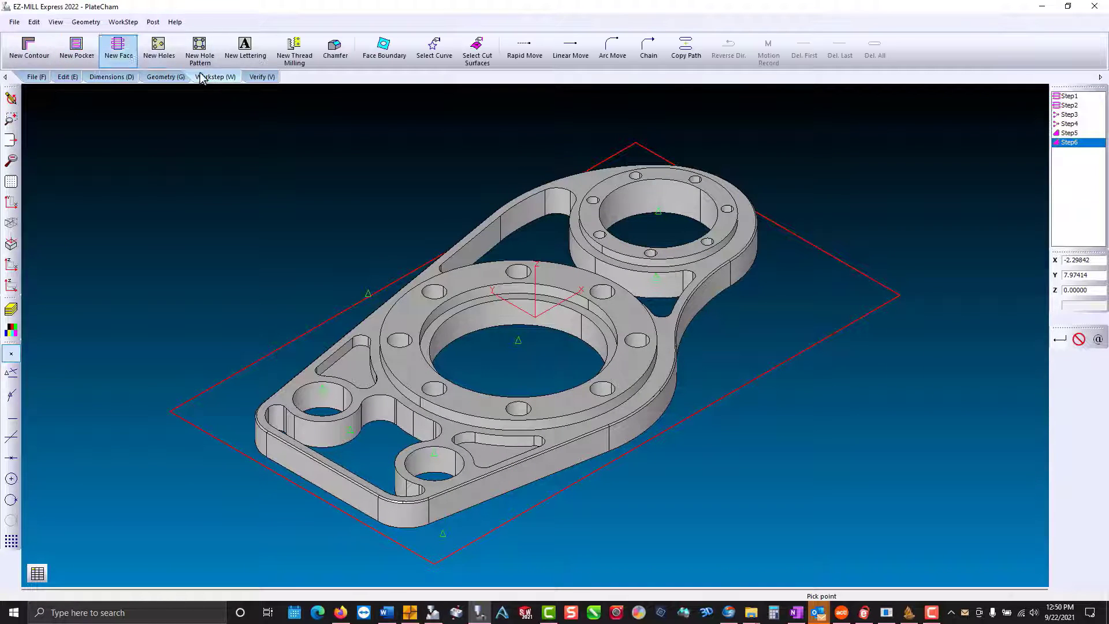
left_click(29, 49)
key("Return")
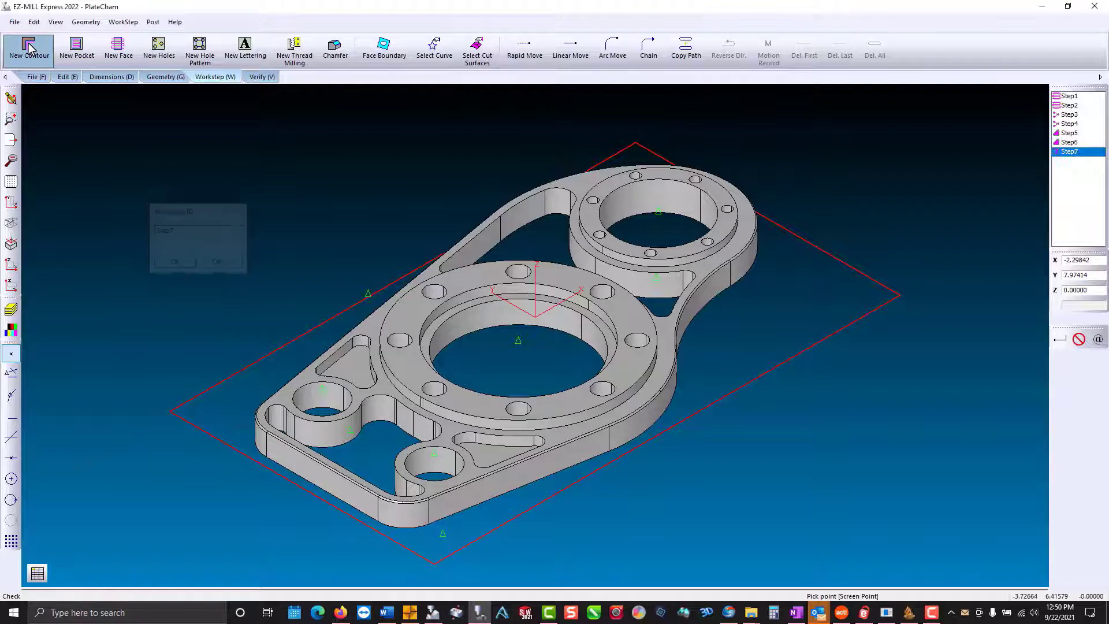
key("Return")
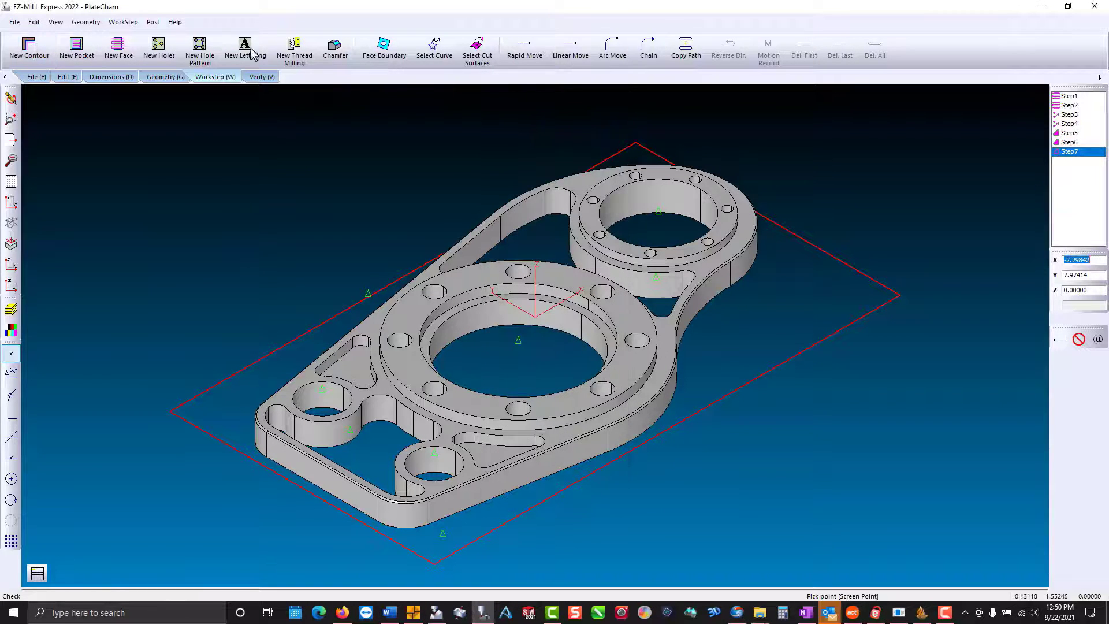
- Assign the counterbore surface inside the large bore to the contour step and verify its tool path
left_click(477, 49)
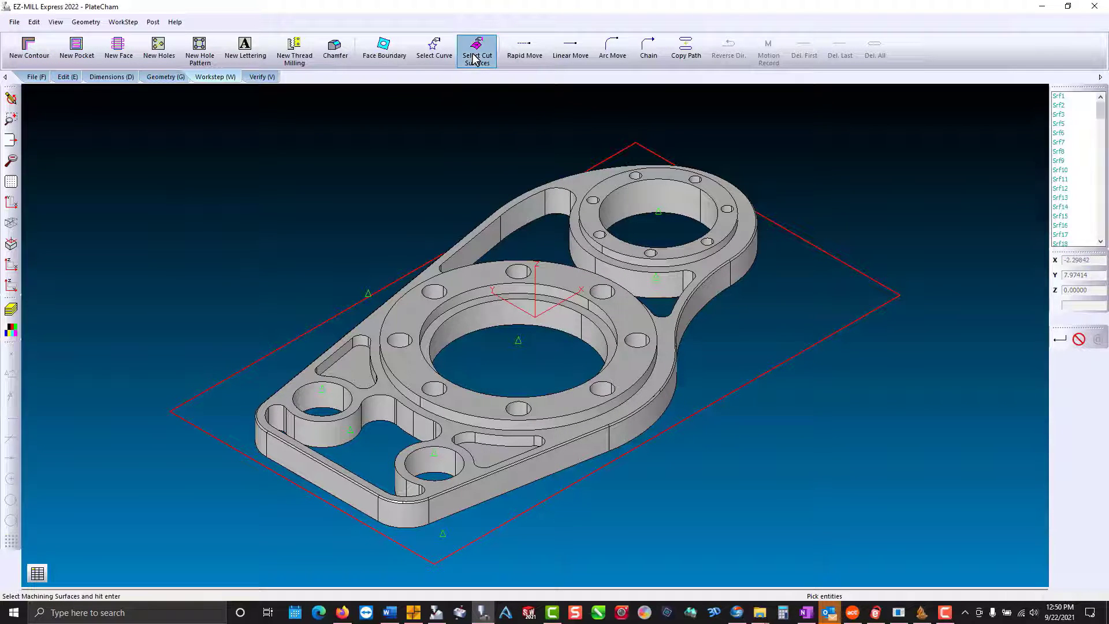
left_click(486, 300)
key("Return")
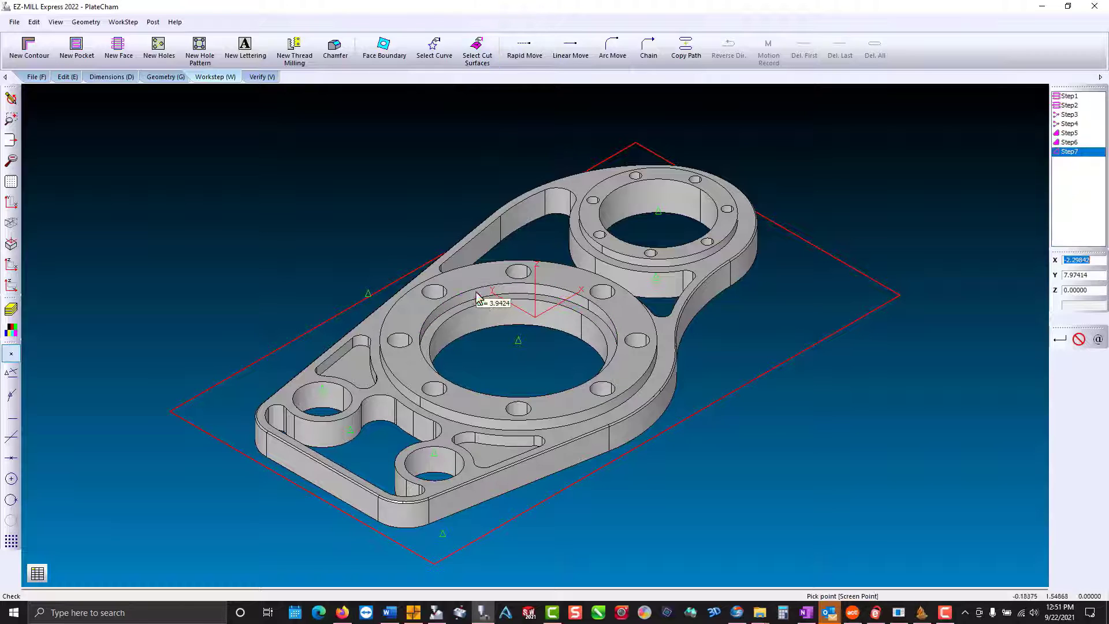
left_click(261, 77)
left_click(37, 46)
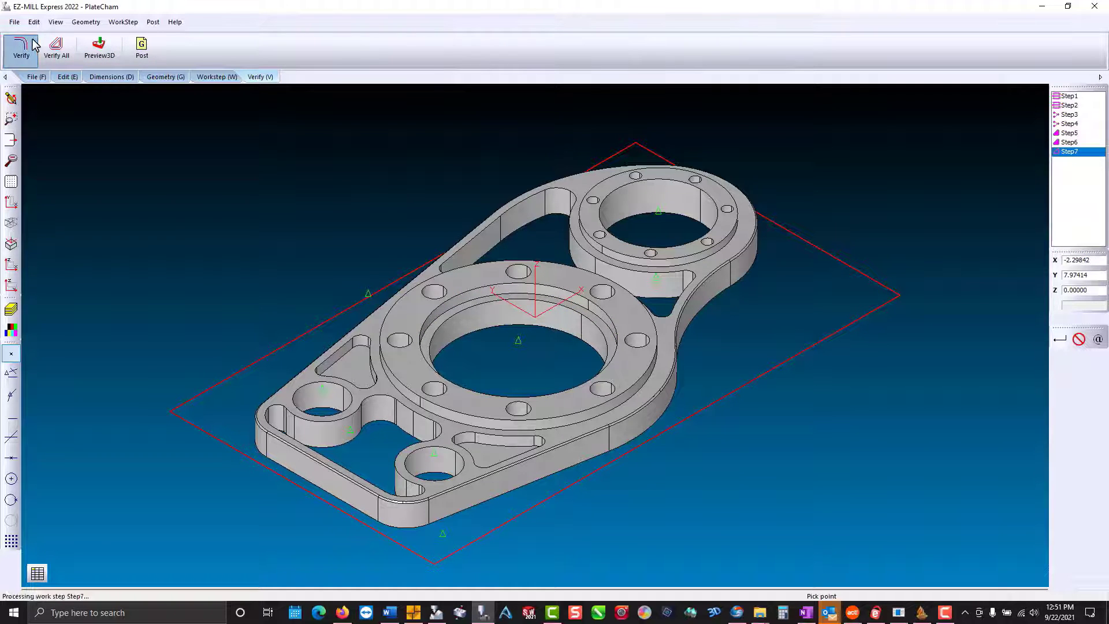
- Create a chamfer work step with tool number 5, the Chamfer tool type and a 45-degree chamfer angle
left_click(230, 78)
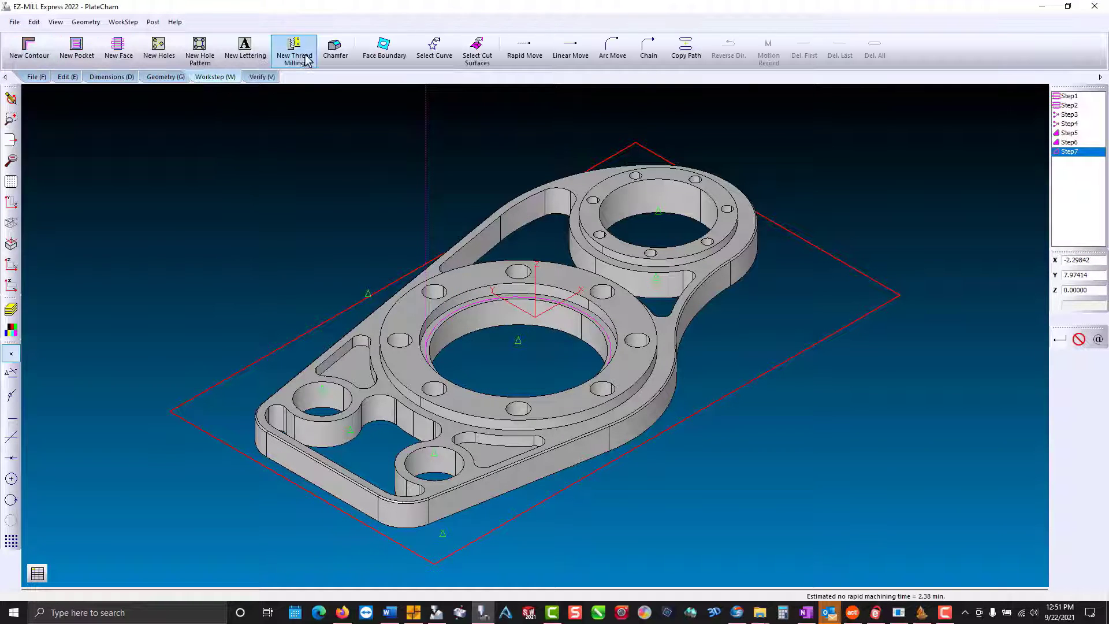
left_click(321, 58)
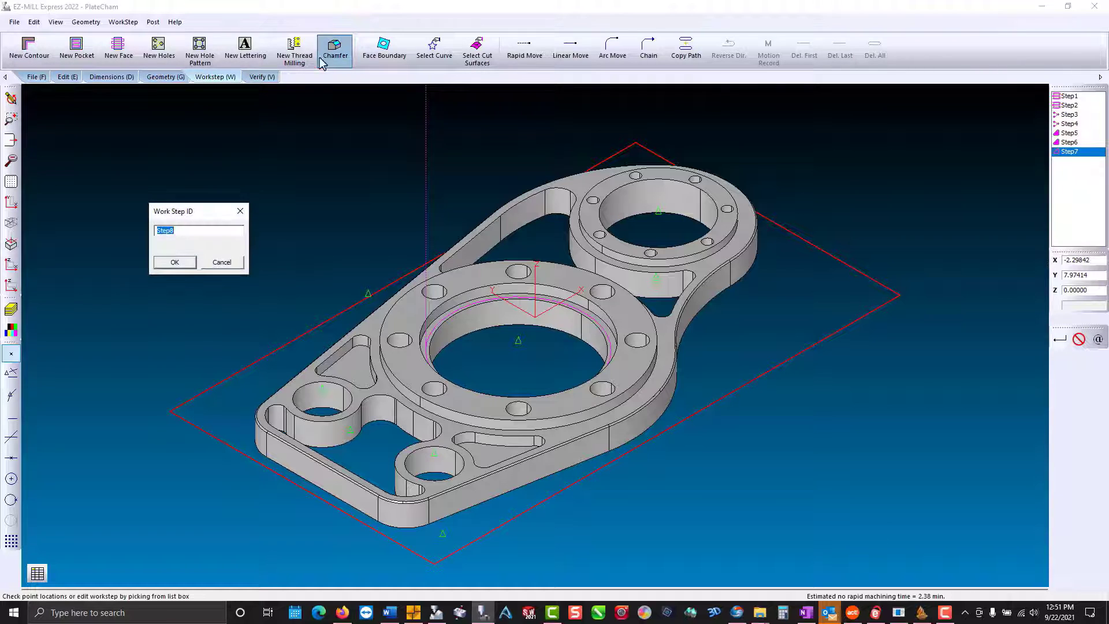
left_click(185, 265)
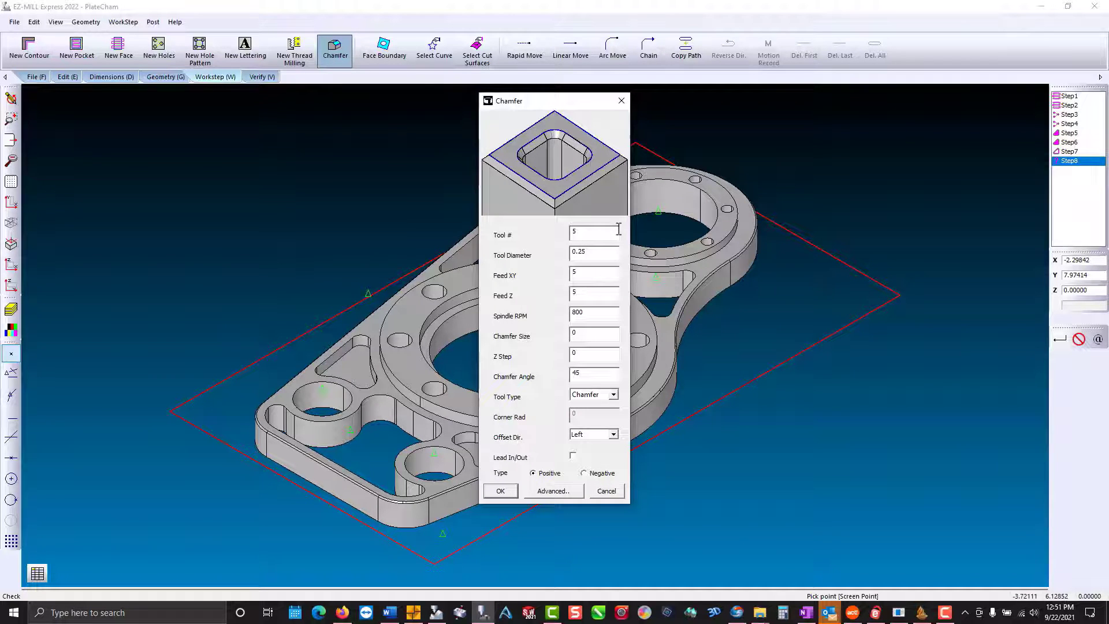
left_click(501, 492)
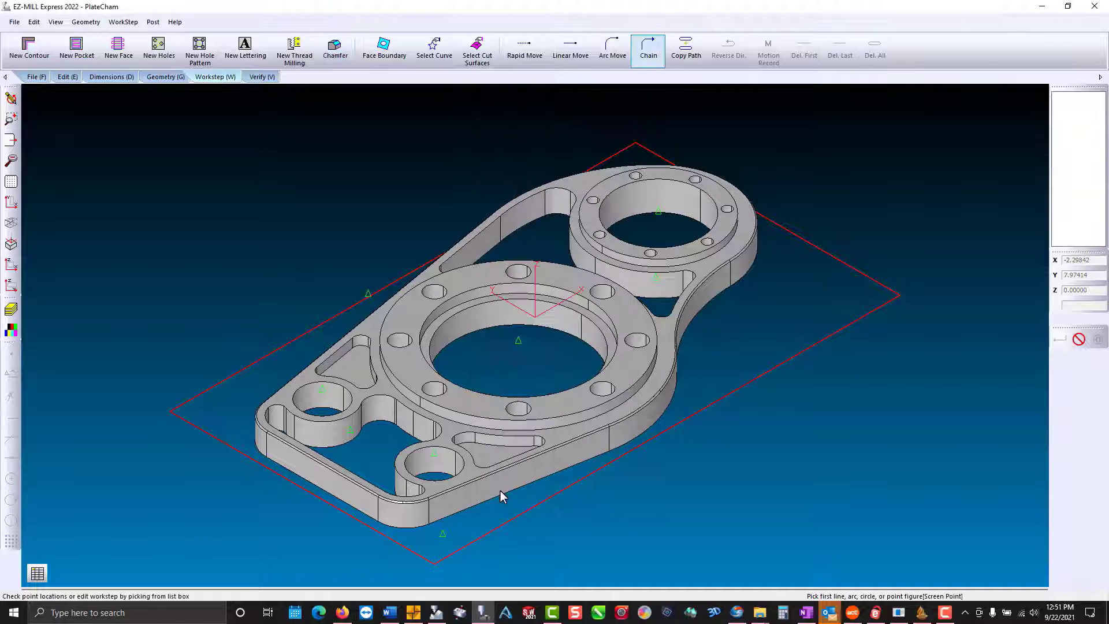
- Assign the narrow bevel along the plate's outer top edge to the chamfer step and verify its tool path
left_click(485, 56)
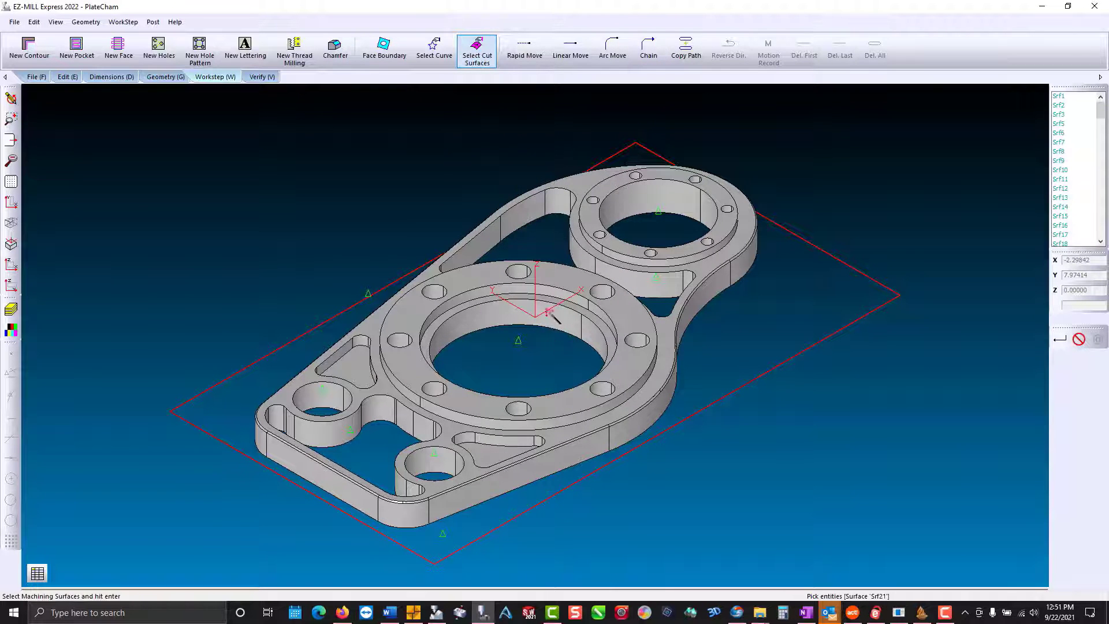
scroll(580, 446, "up", 5)
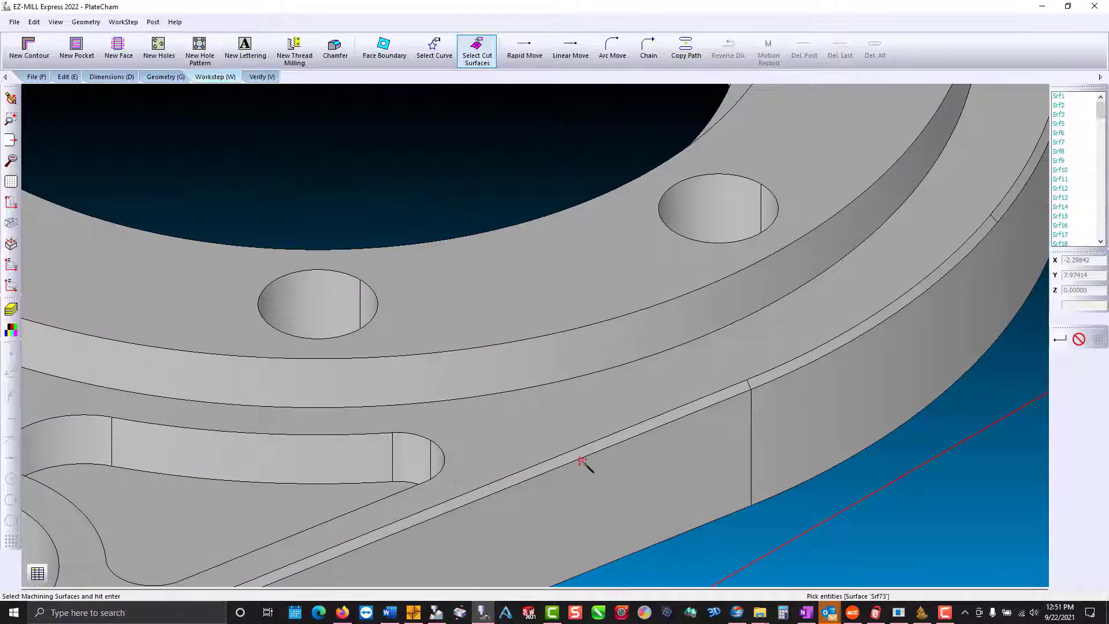
left_click(582, 461)
key("Return")
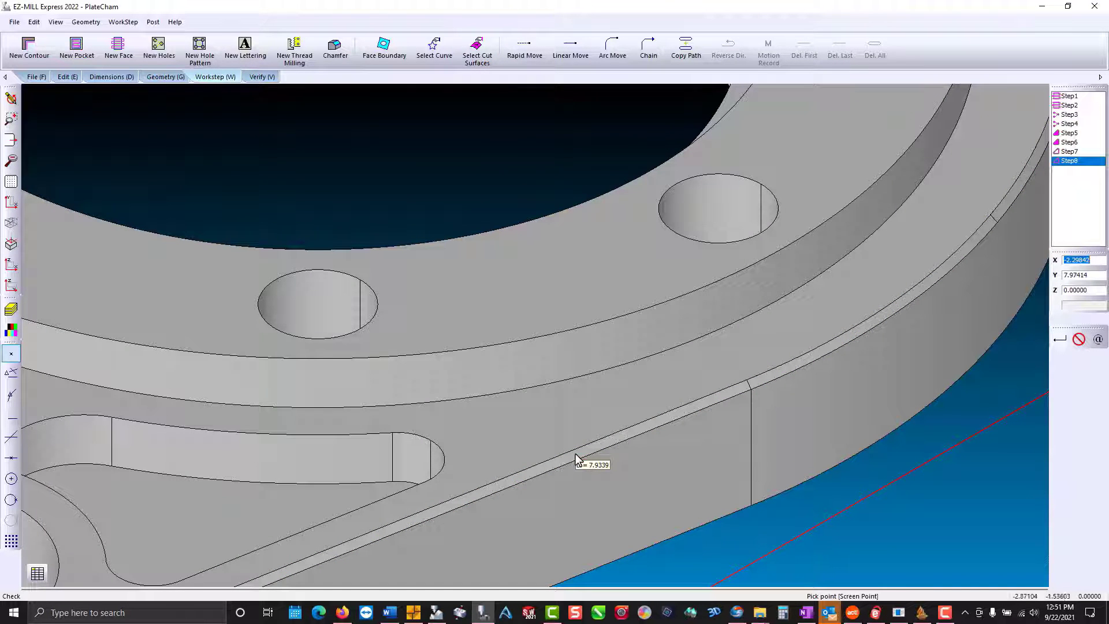
left_click(11, 119)
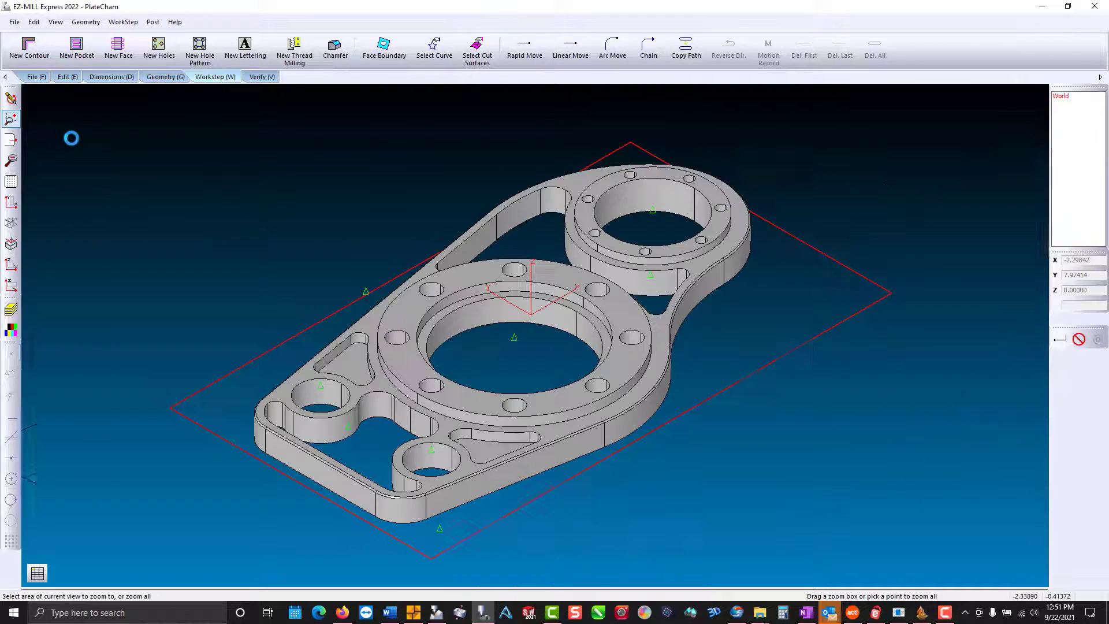
left_click(261, 77)
left_click(21, 52)
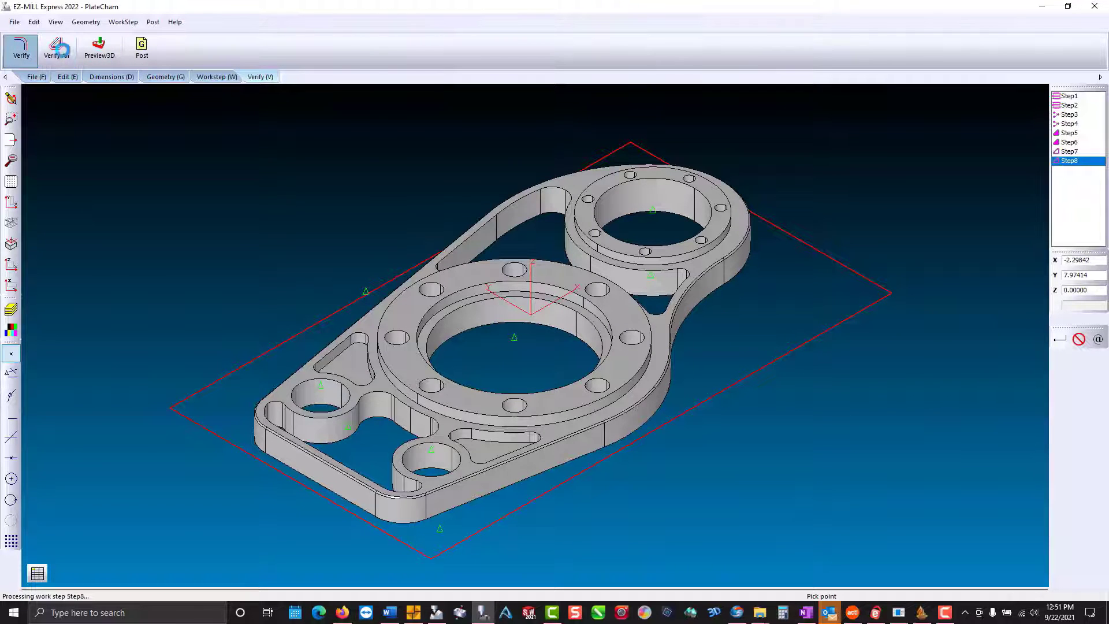
- Run the 3D preview of the whole machining sequence and inspect the cut plate from a slightly shifted view
left_click(93, 54)
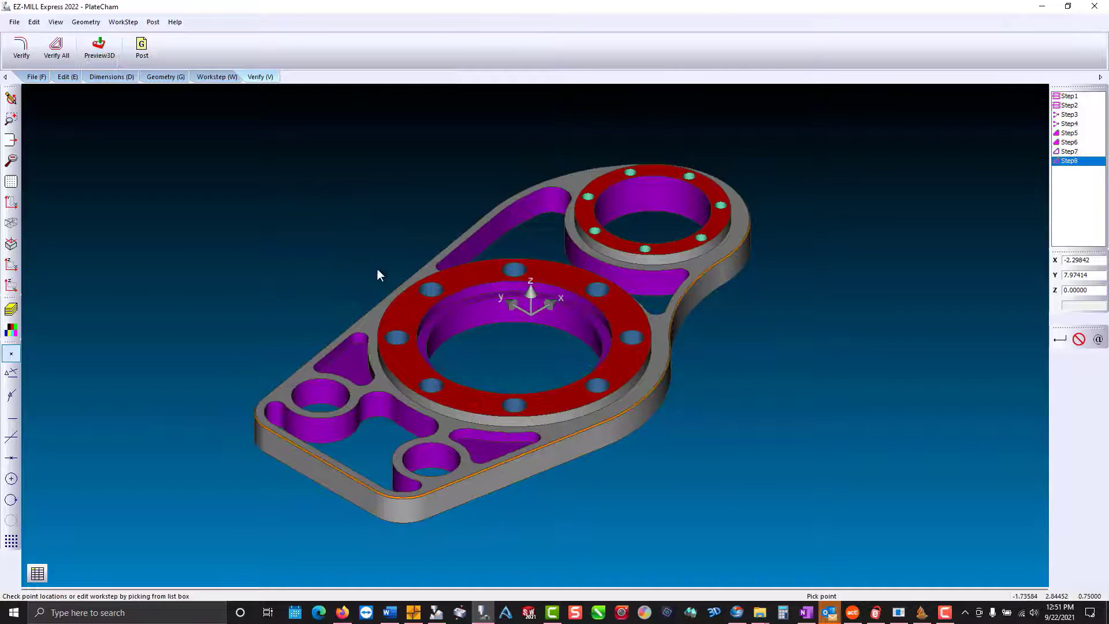
mouse_move(483, 389)
middle_mouse_down()
mouse_move(511, 322)
mouse_move(590, 369)
mouse_move(684, 396)
mouse_move(560, 423)
mouse_move(481, 390)
middle_mouse_up()
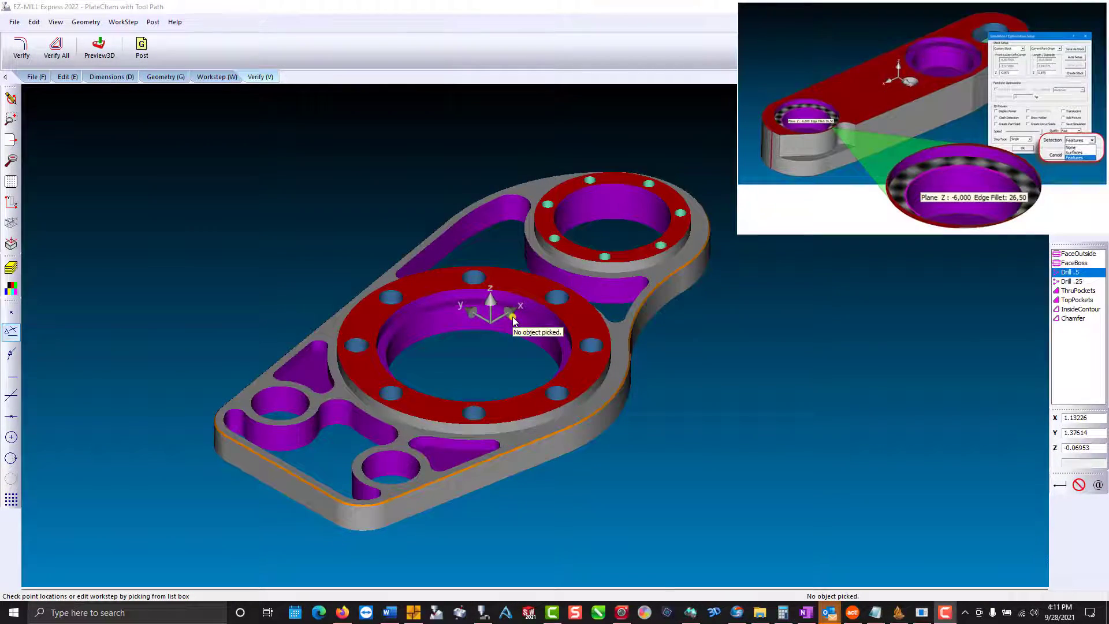
- Float the work step list beside the plate, then run the 3D preview and pick the upper through pocket's wall to identify its work step
left_click_drag(1074, 245, 723, 283)
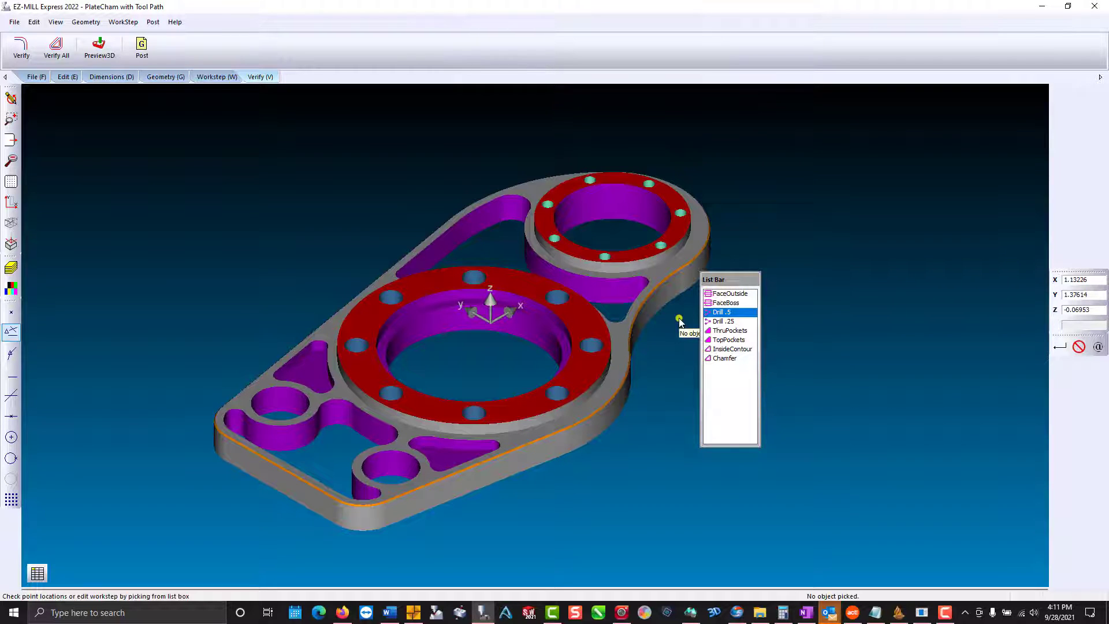
left_click(98, 47)
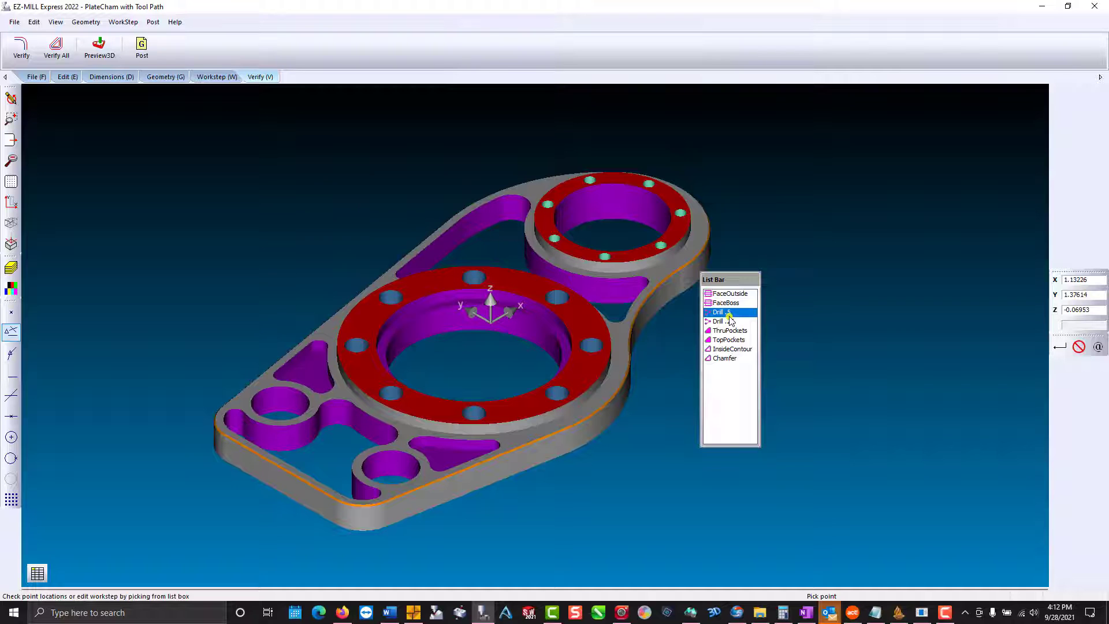
left_click(493, 217)
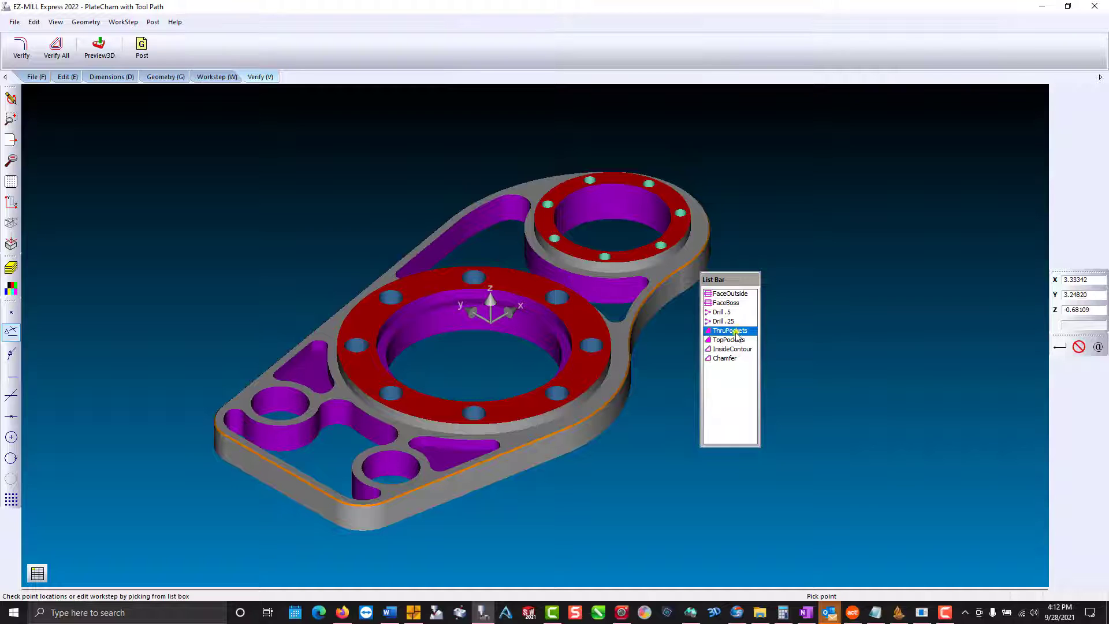
- Set the Detection option in the simulation's stock setup to Features
left_click(155, 22)
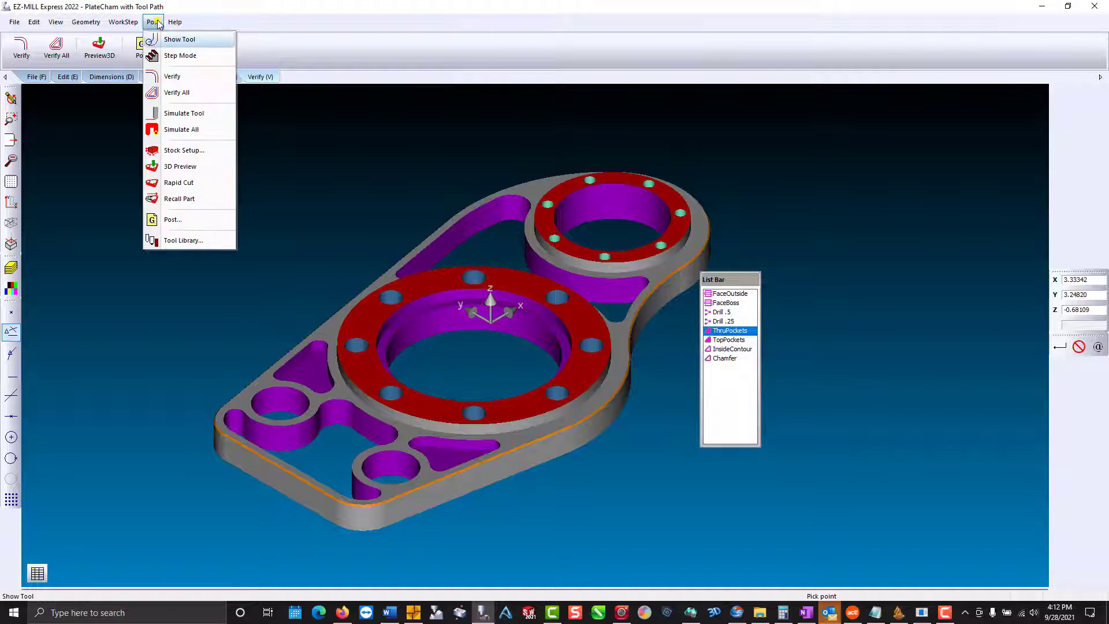
left_click(149, 151)
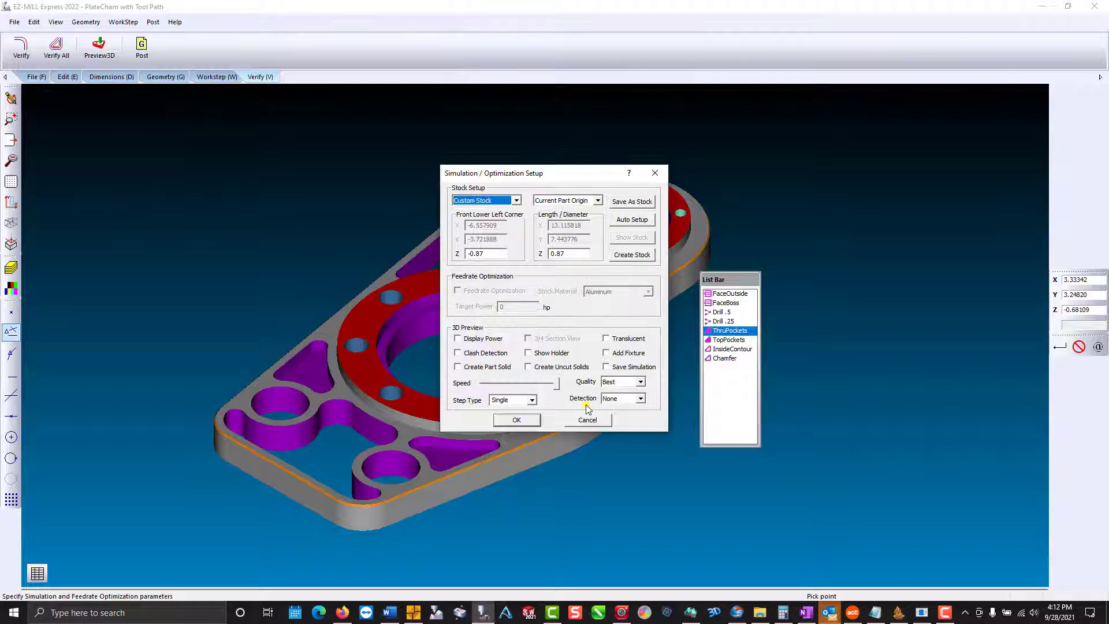
left_click(641, 399)
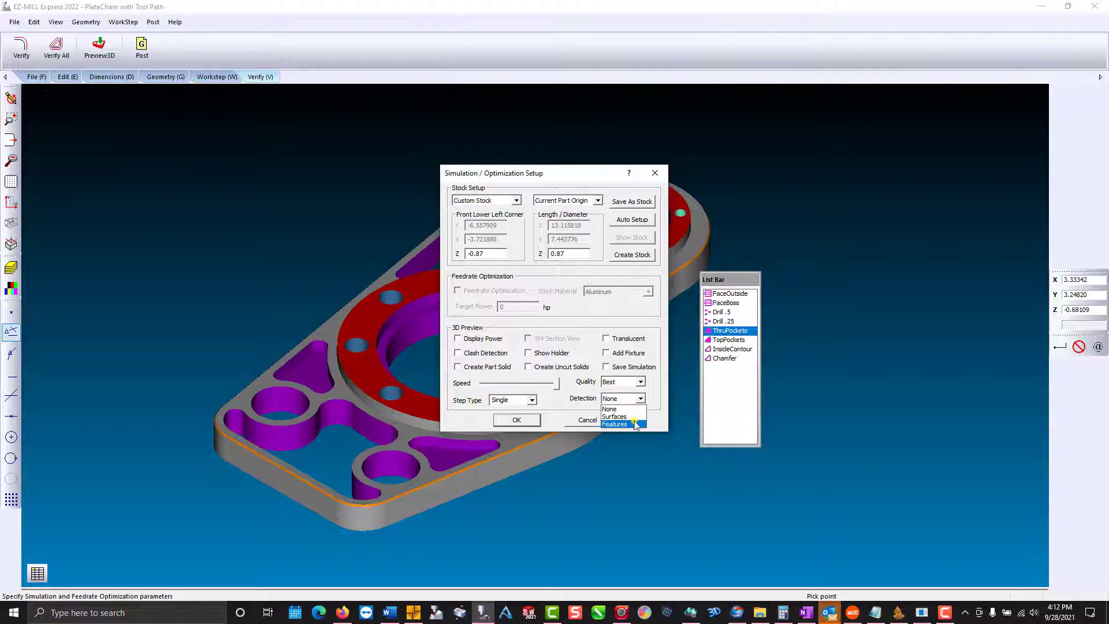
left_click(634, 424)
left_click(522, 421)
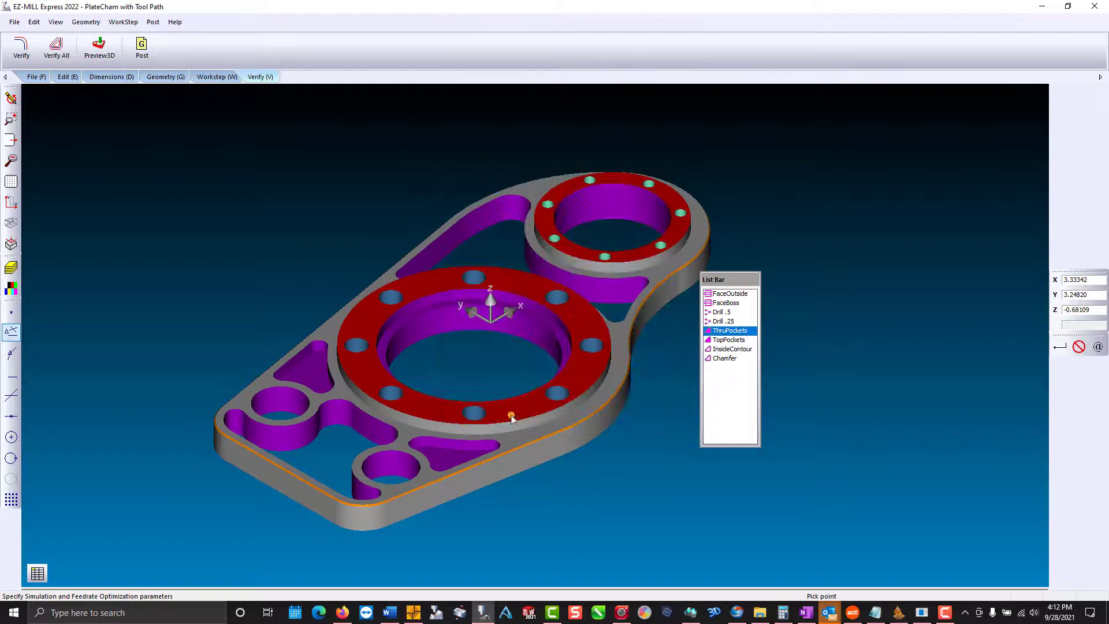
- Run the 3D preview and identify the features at a hole on the large boss and at the chamfer along the plate's outer edge
left_click(100, 47)
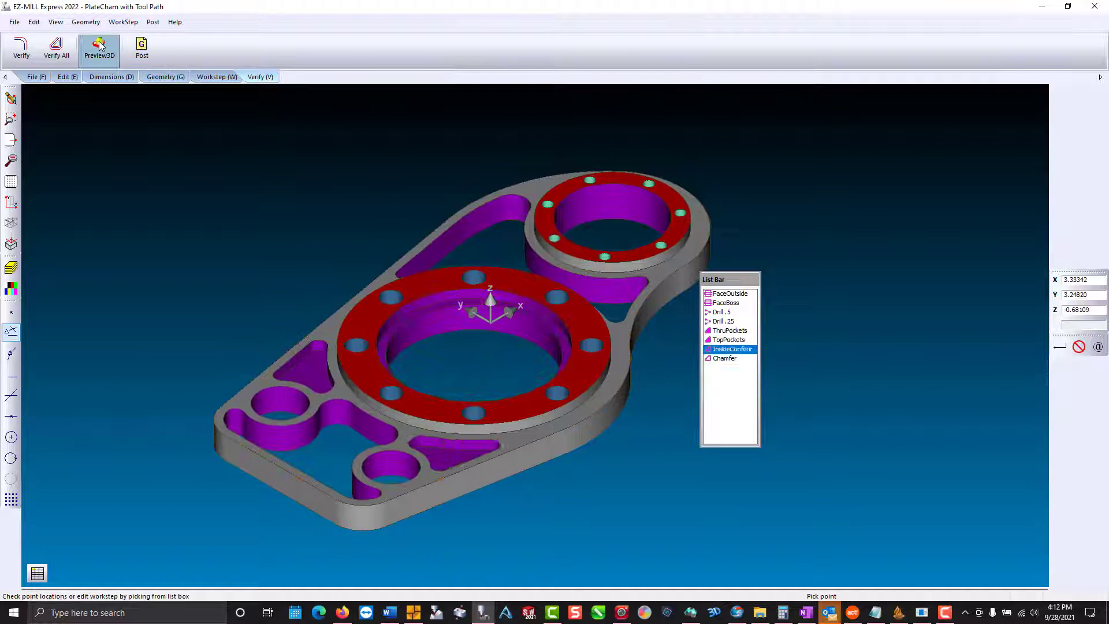
mouse_move(391, 298)
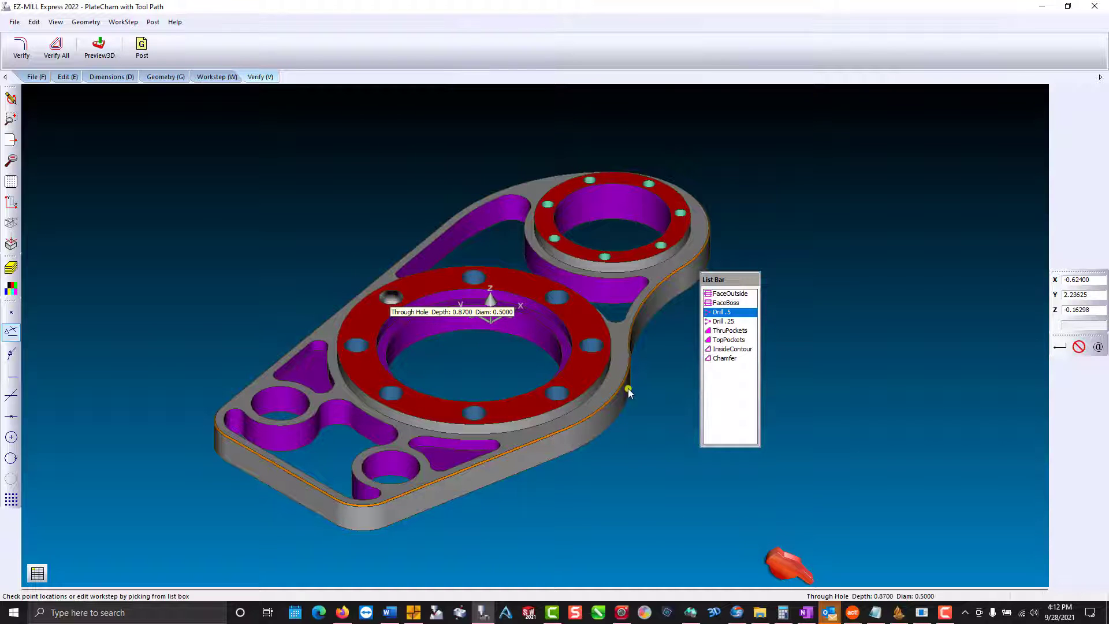
scroll(628, 388, "up", 5)
mouse_move(582, 373)
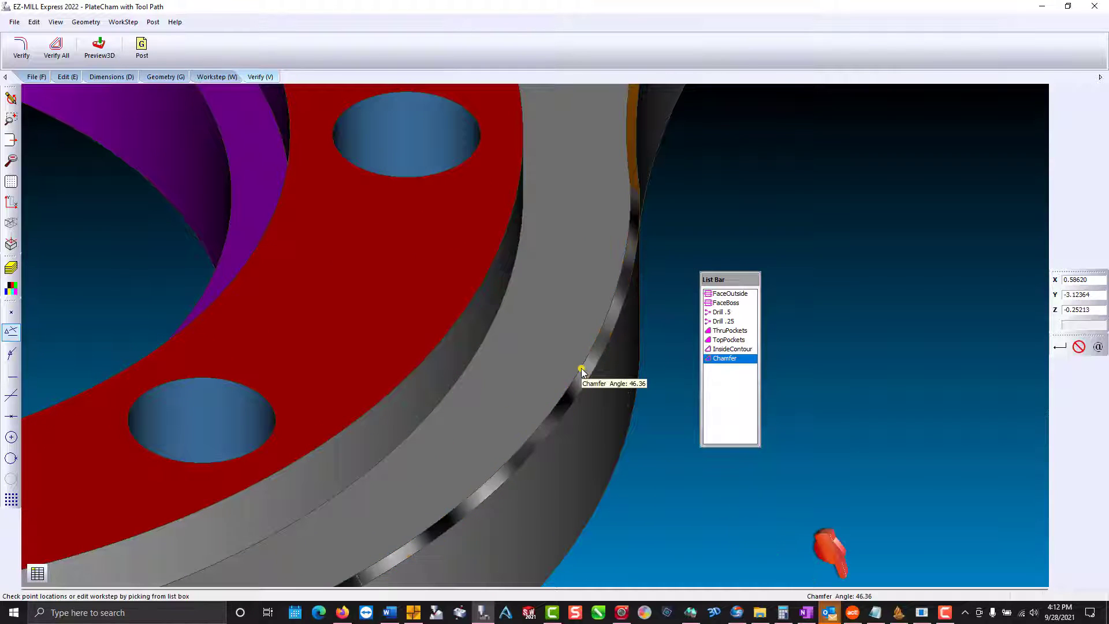
scroll(582, 373, "down", 6)
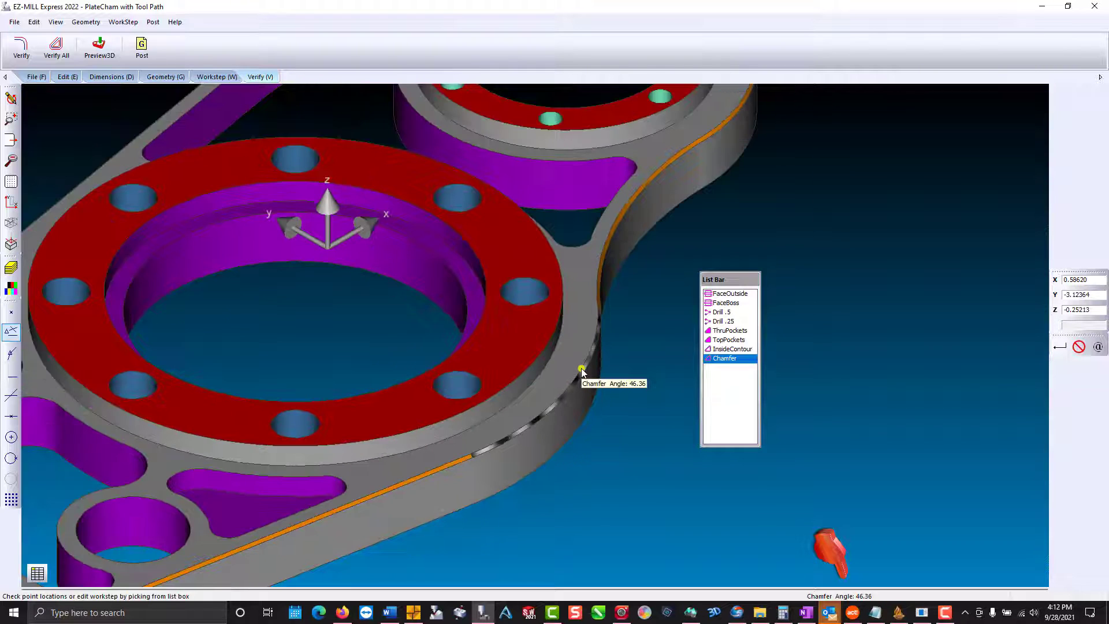
scroll(582, 373, "down", 2)
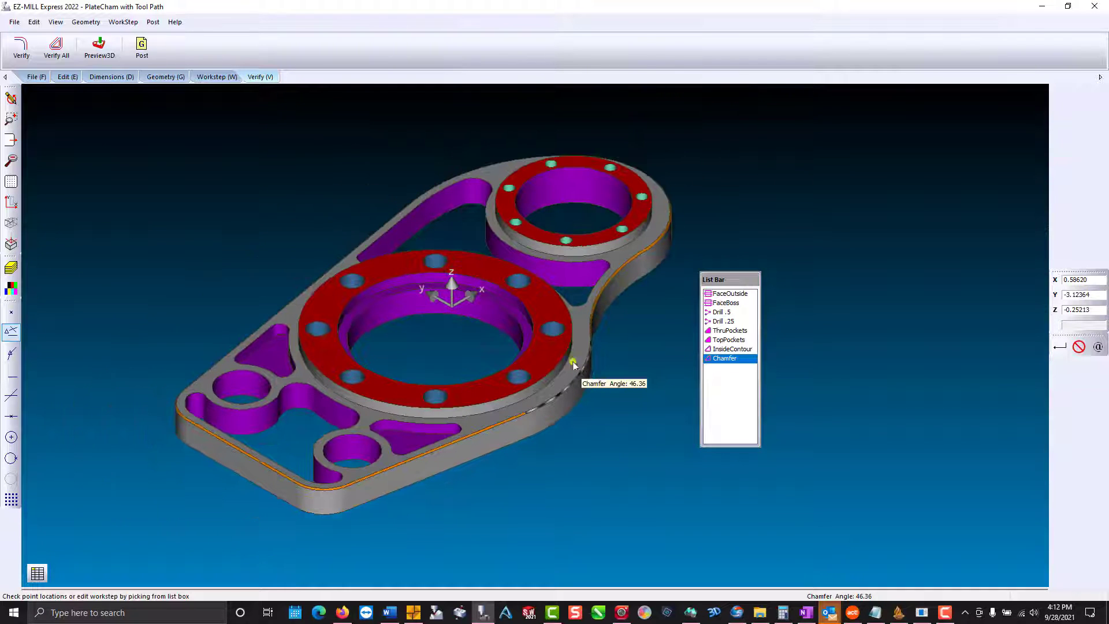
- Set the Detection option in the simulation's stock setup to Surfaces
left_click(153, 23)
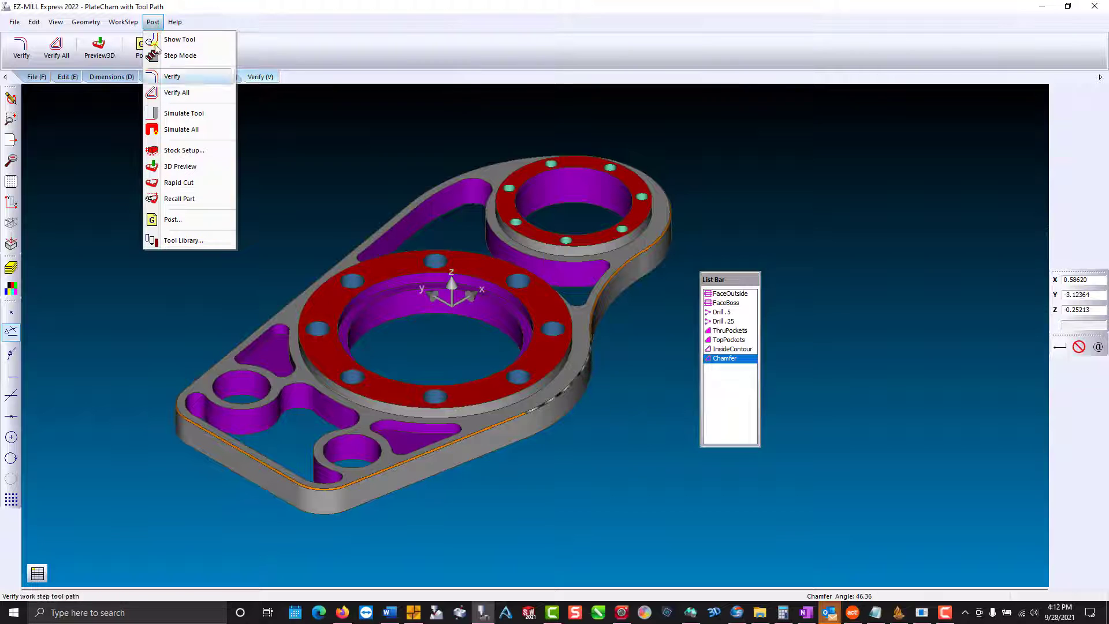
left_click(152, 153)
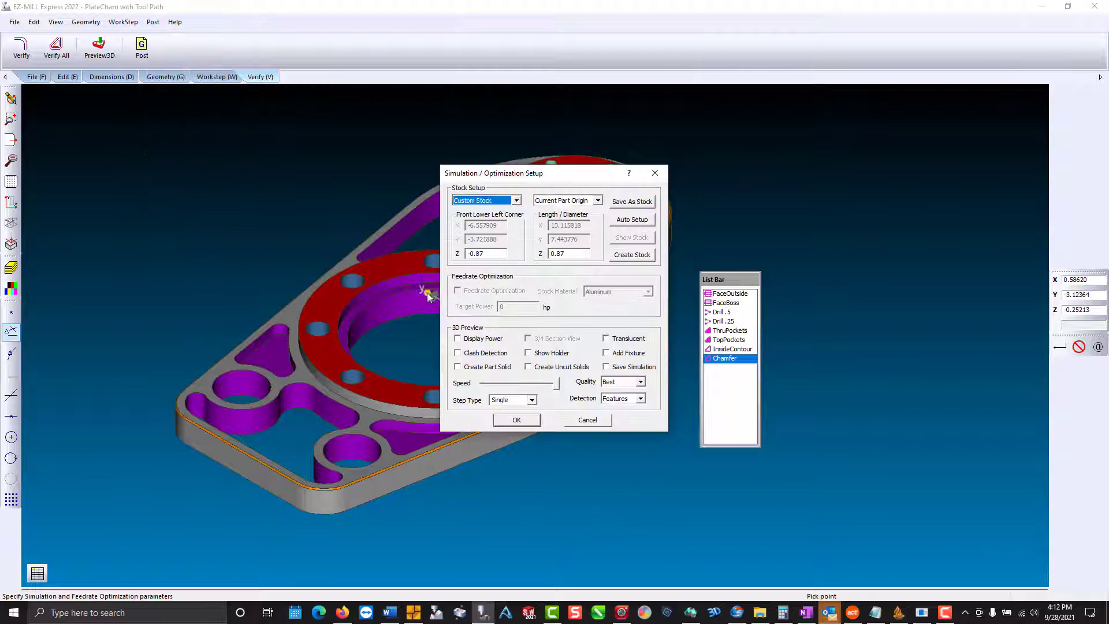
left_click(641, 400)
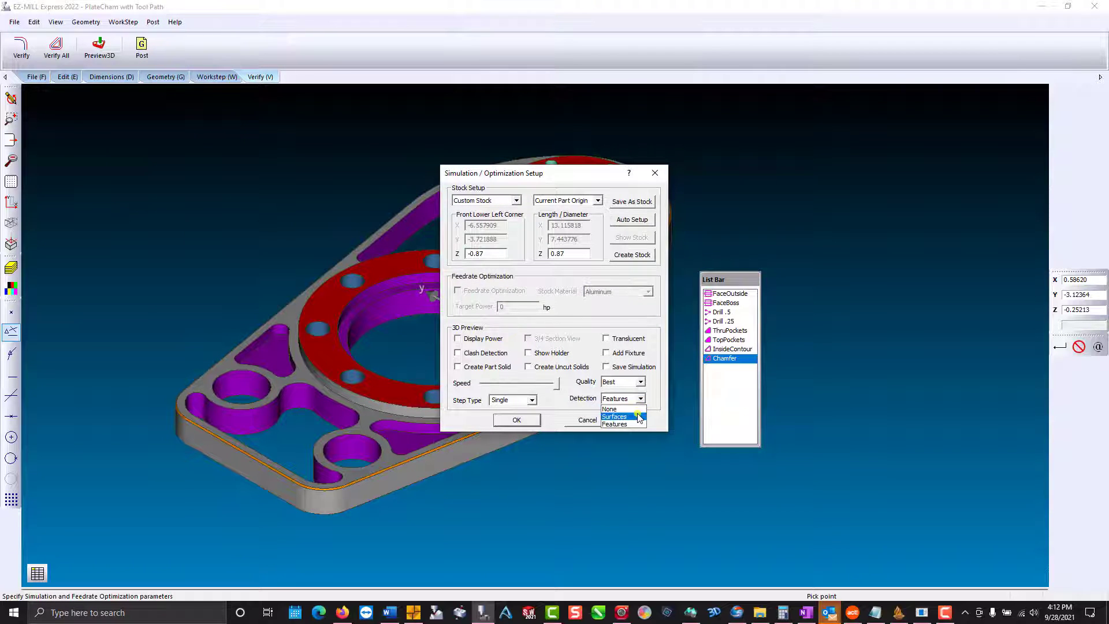
left_click(630, 415)
left_click(517, 420)
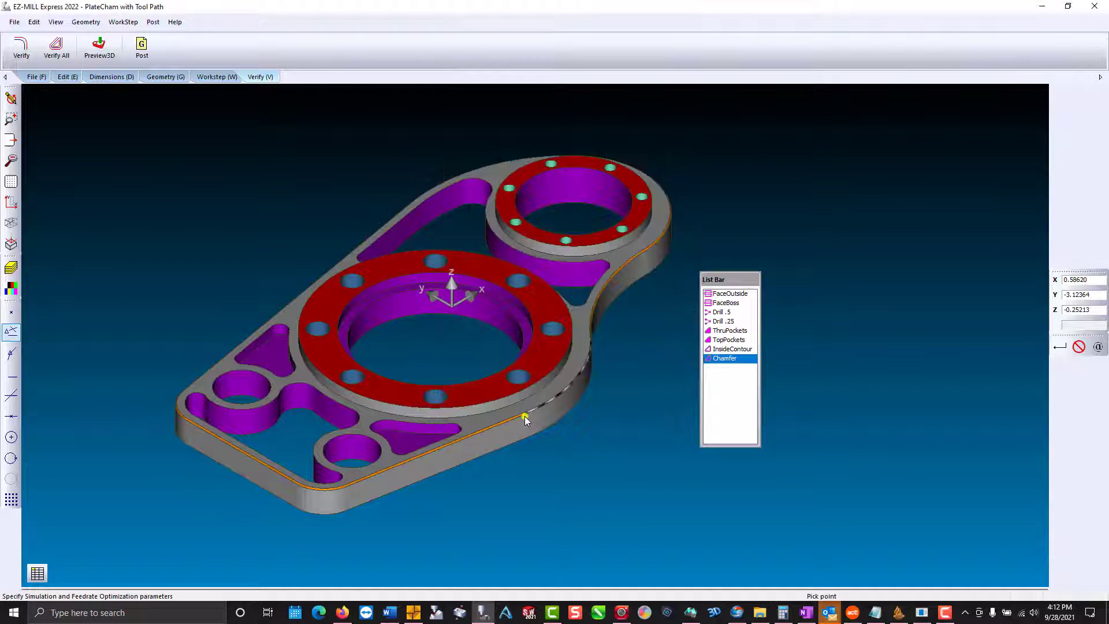
- Run the 3D preview and identify the floor of the small triangular pocket and the wall of the neighbouring cutout
left_click(90, 64)
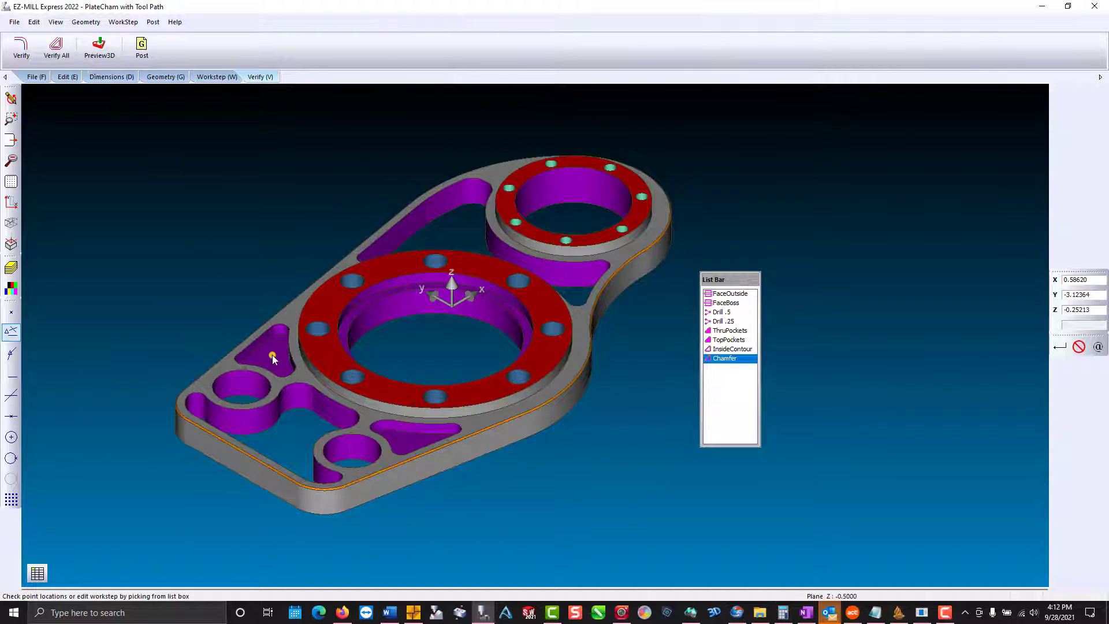
left_click(273, 356)
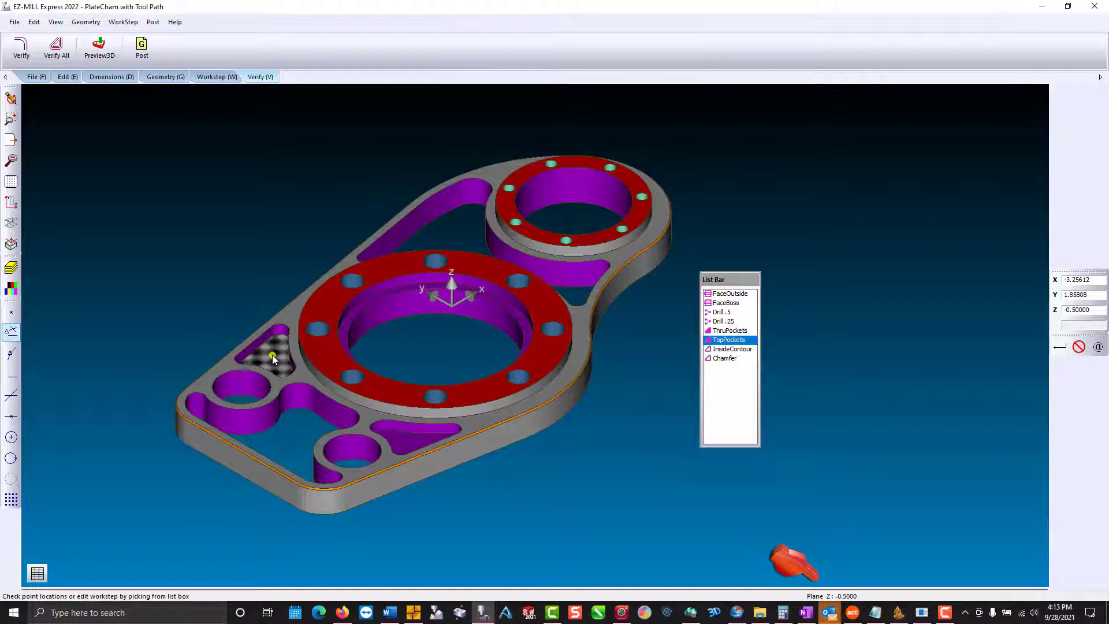
left_click(297, 397)
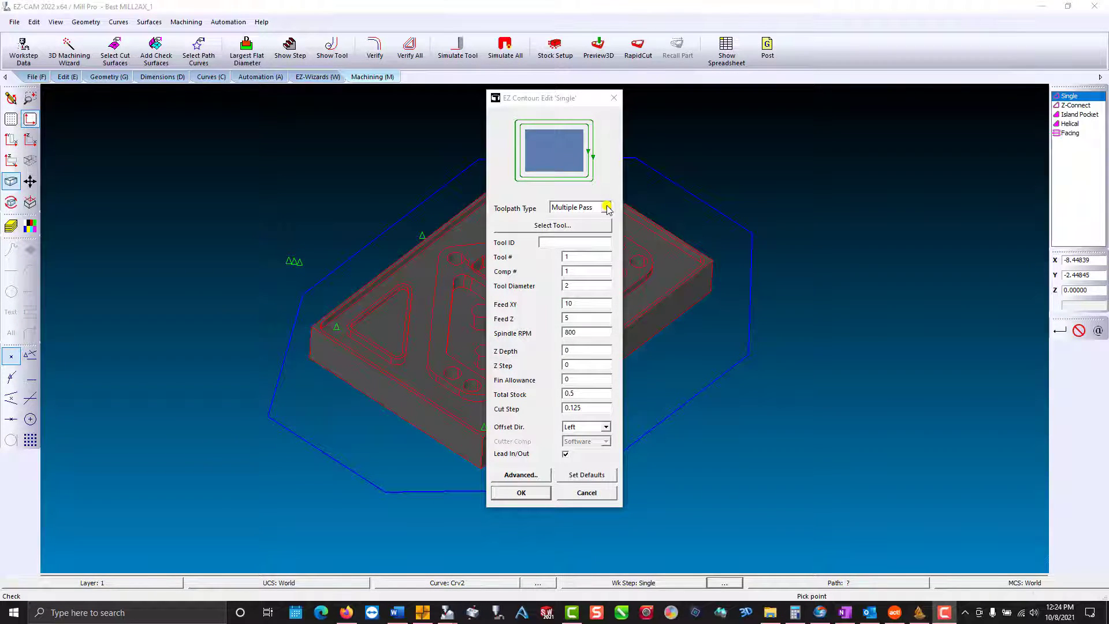
- In EZ-CAM Mill Pro, set the Single contour step's toolpath type to Single Pass, then verify and simulate its tool path
left_click(607, 207)
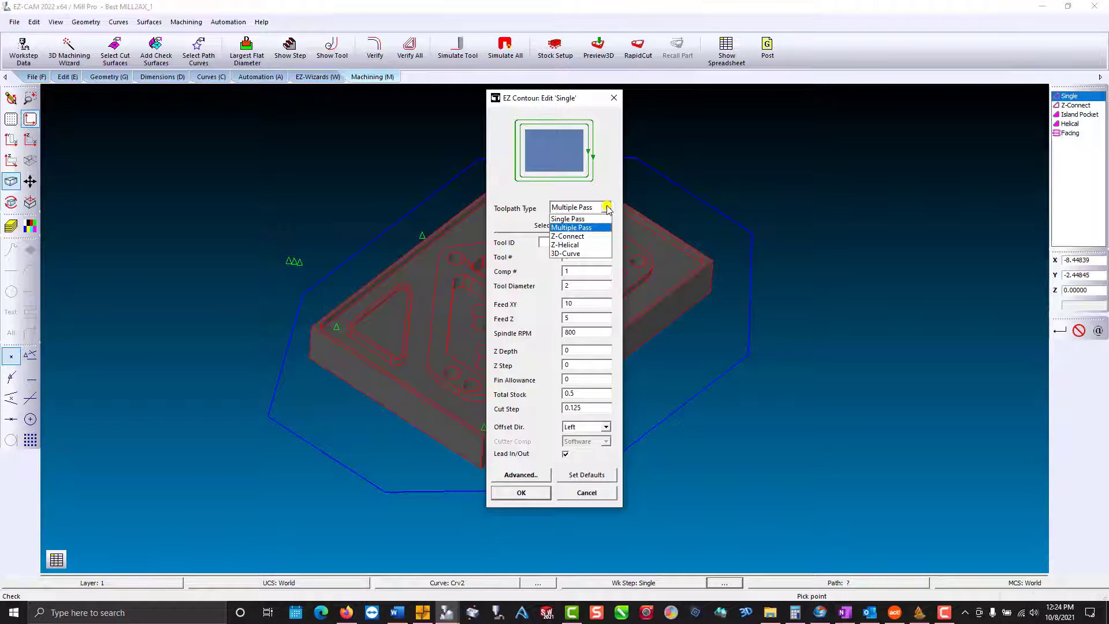
left_click(606, 207)
left_click(606, 208)
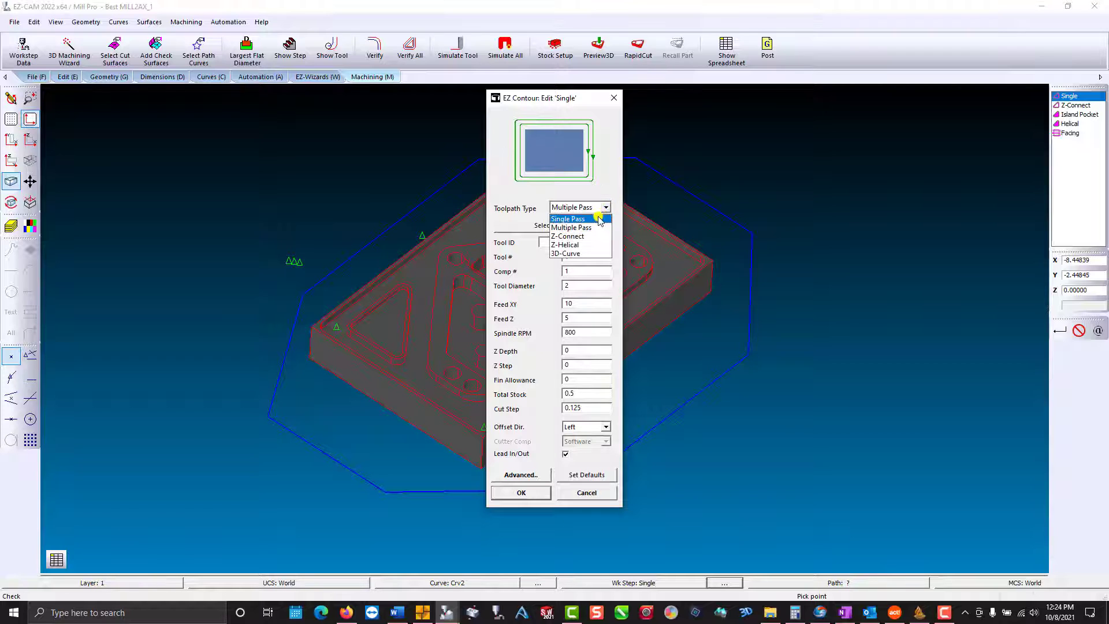
left_click(599, 219)
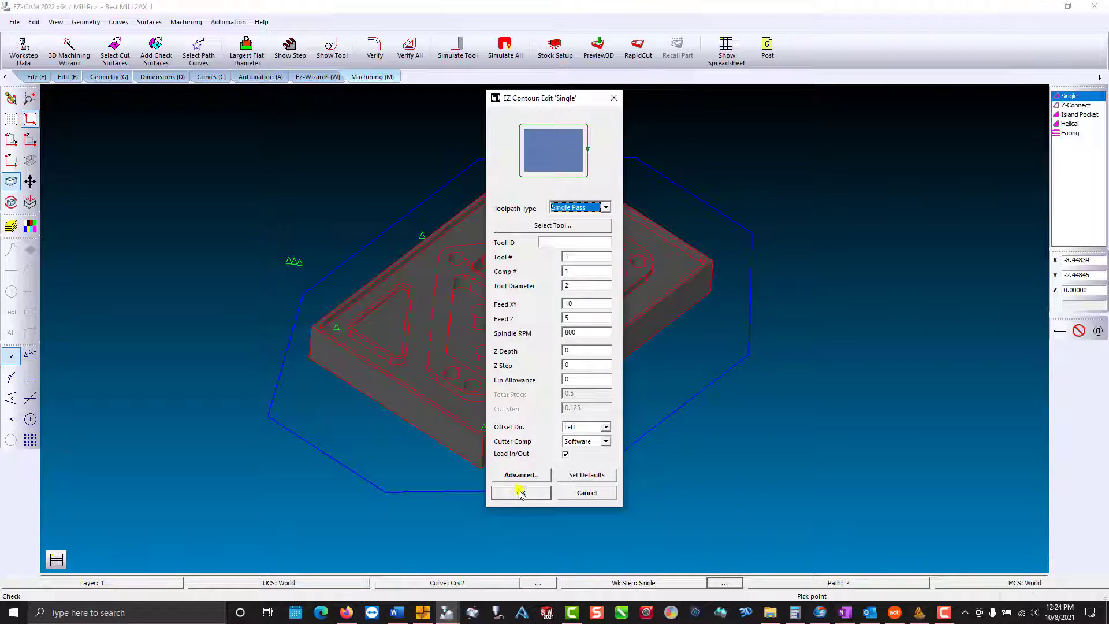
left_click(520, 493)
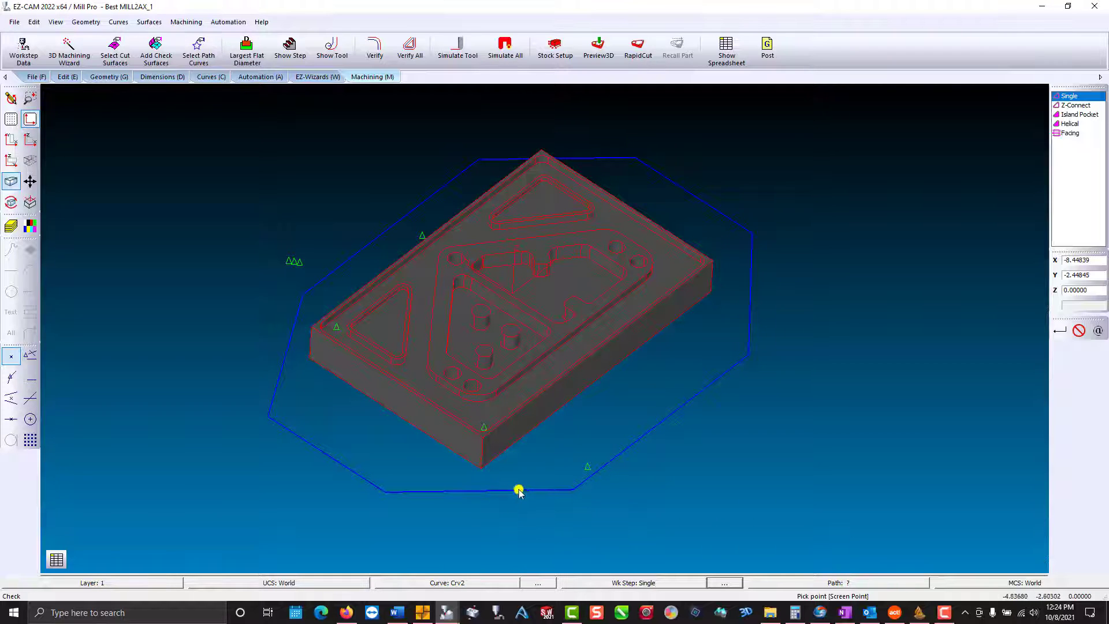
left_click(377, 55)
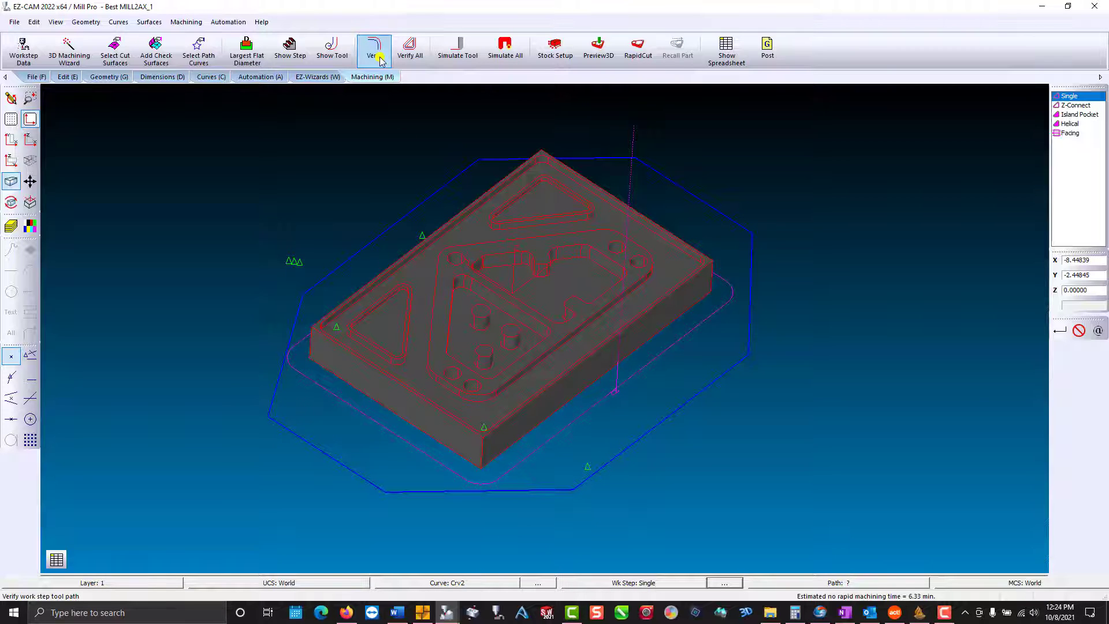
left_click(447, 52)
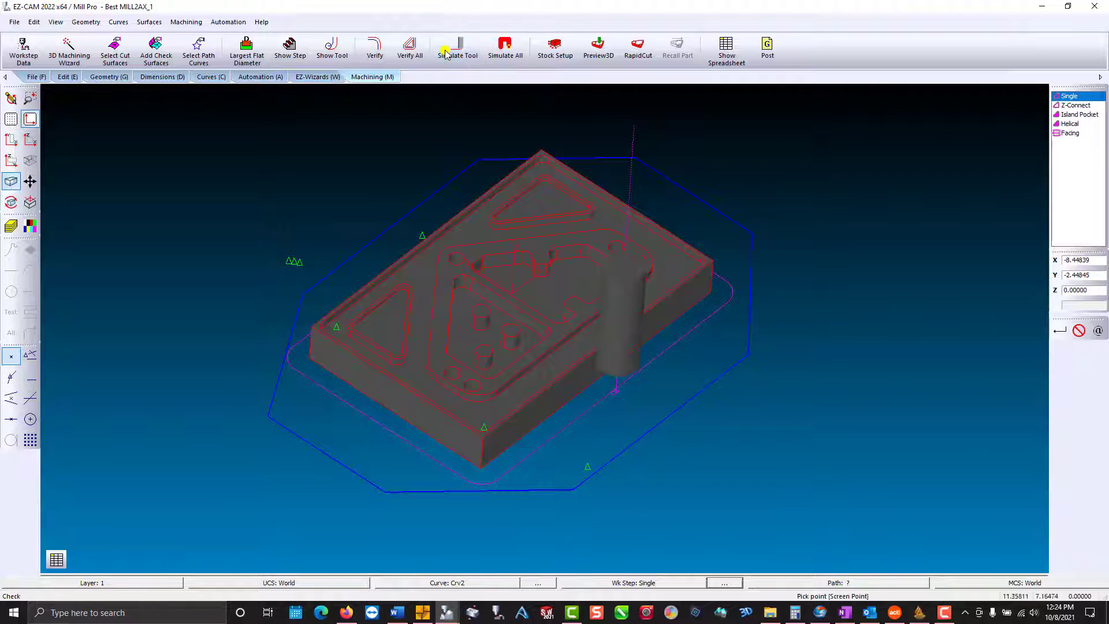
- Set the Single contour step to Multiple Pass with 0.5 total stock and a 0.125 cut step, then verify and simulate its tool path
double_click(1066, 97)
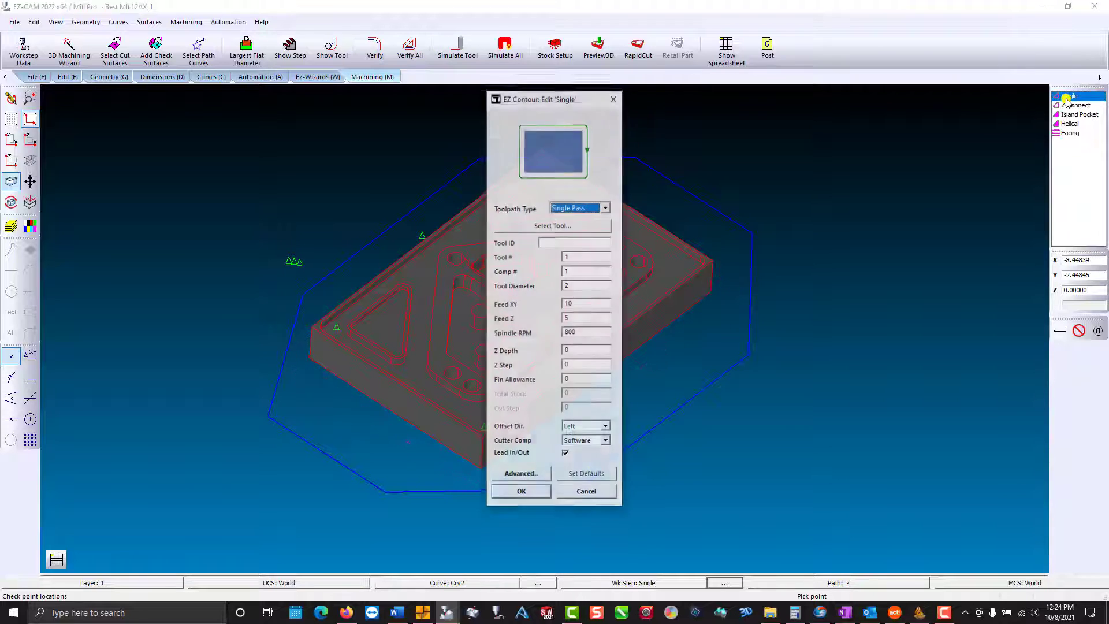
left_click(604, 207)
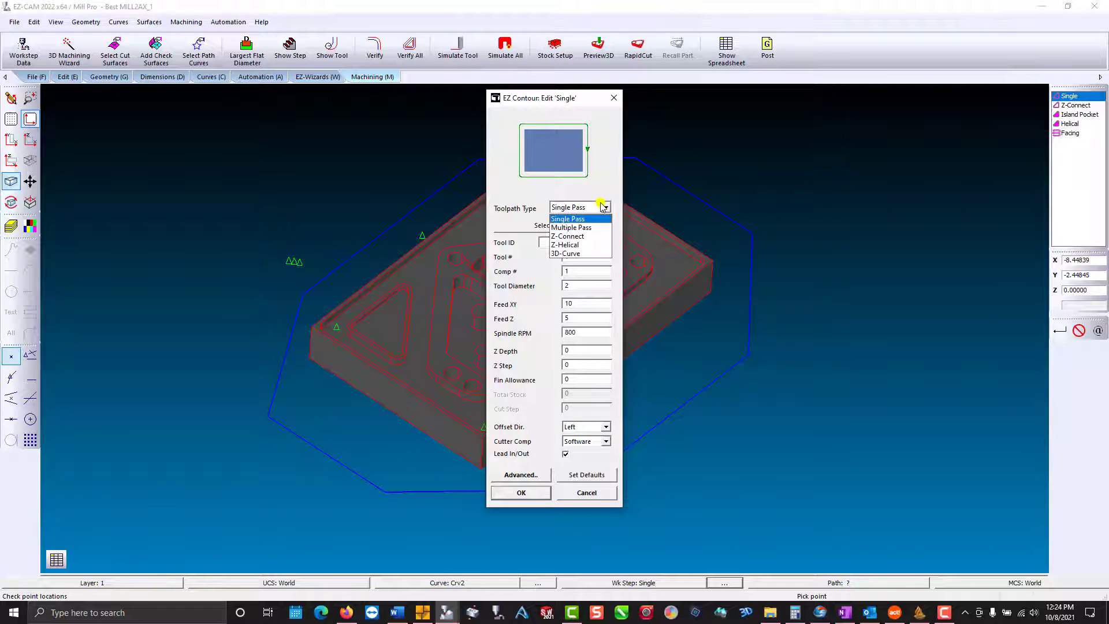
left_click(602, 228)
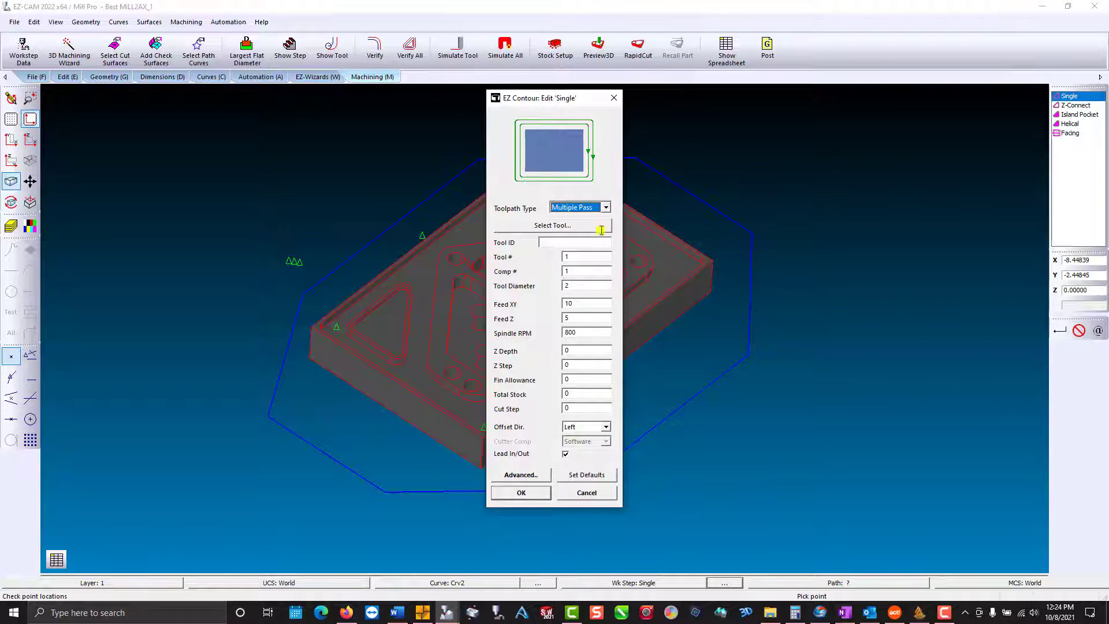
left_click(600, 394)
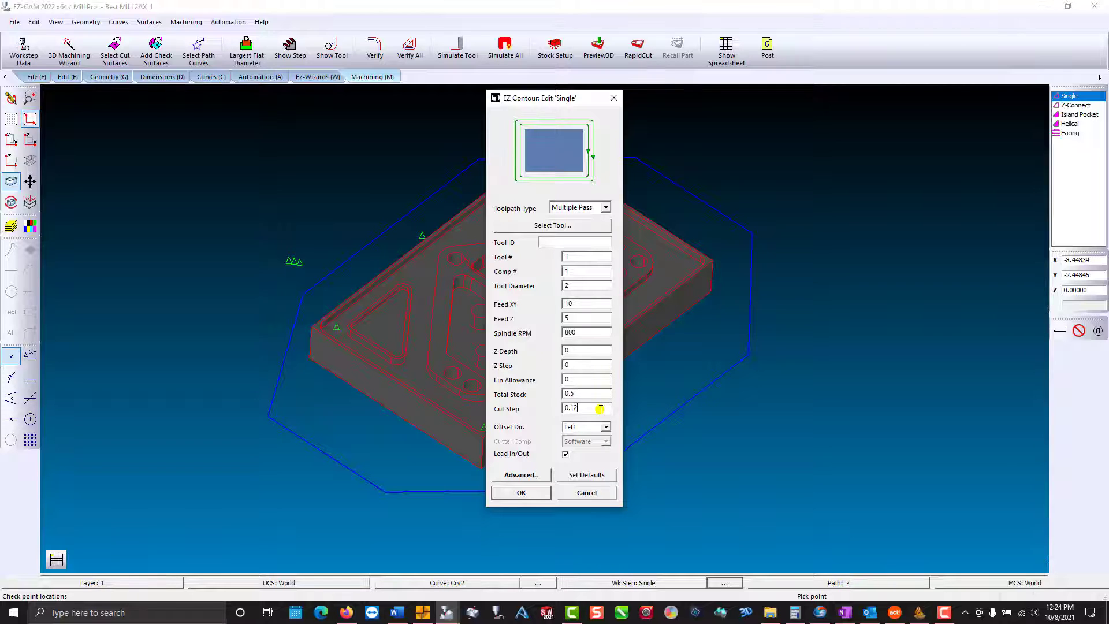
left_click(522, 491)
left_click(375, 49)
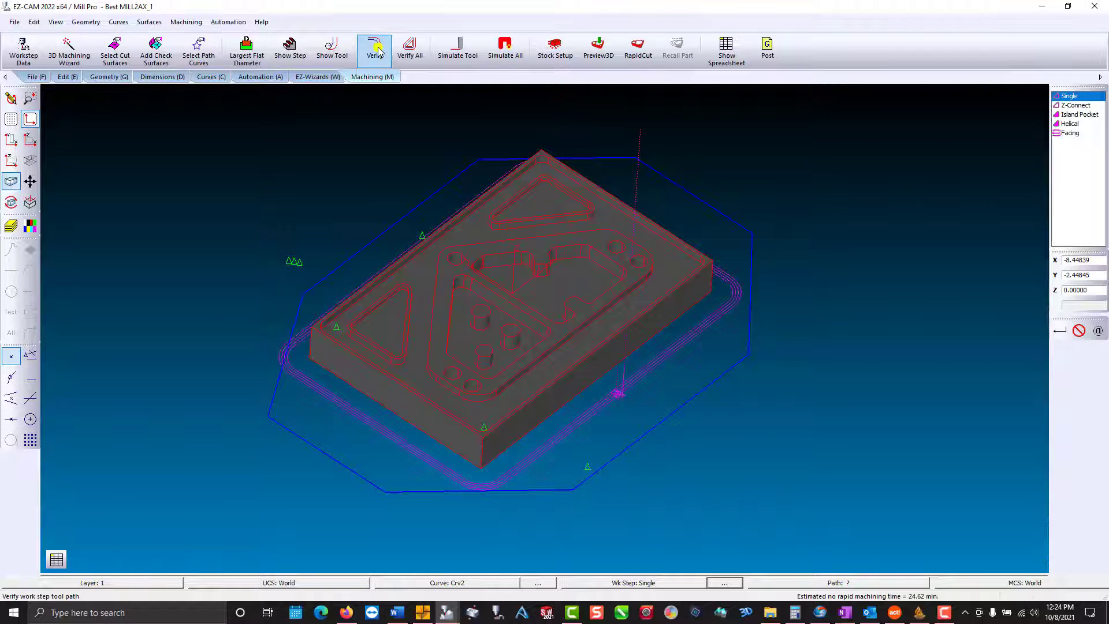
left_click(456, 49)
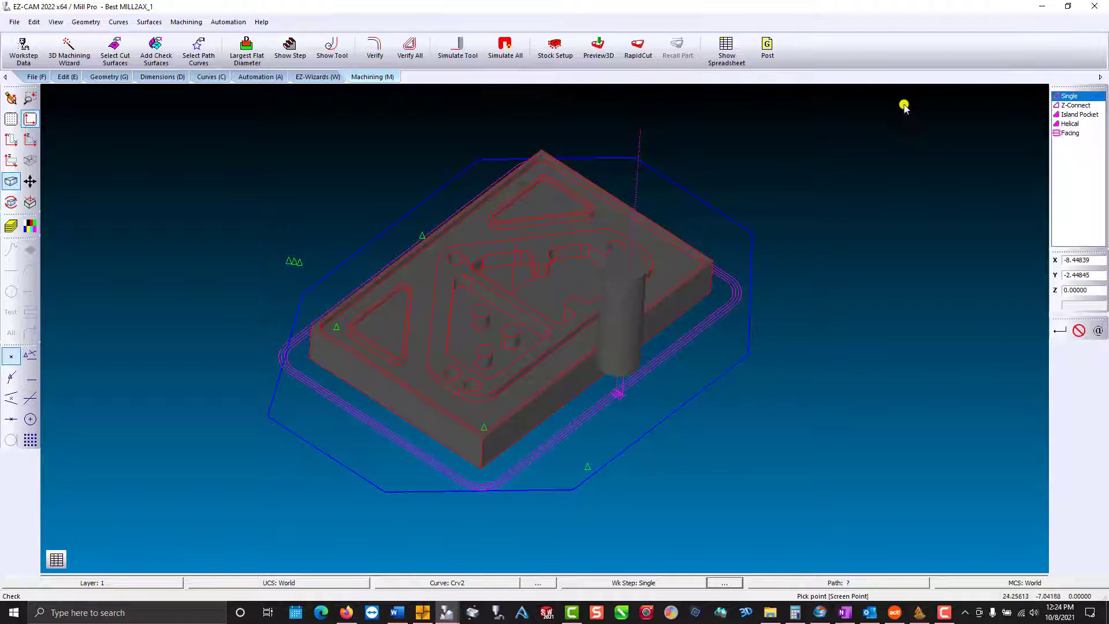
- Review the Z-Connect contour step's settings, keeping its 0.25 Z step, then verify the tool path on the plate's side wall
double_click(1073, 106)
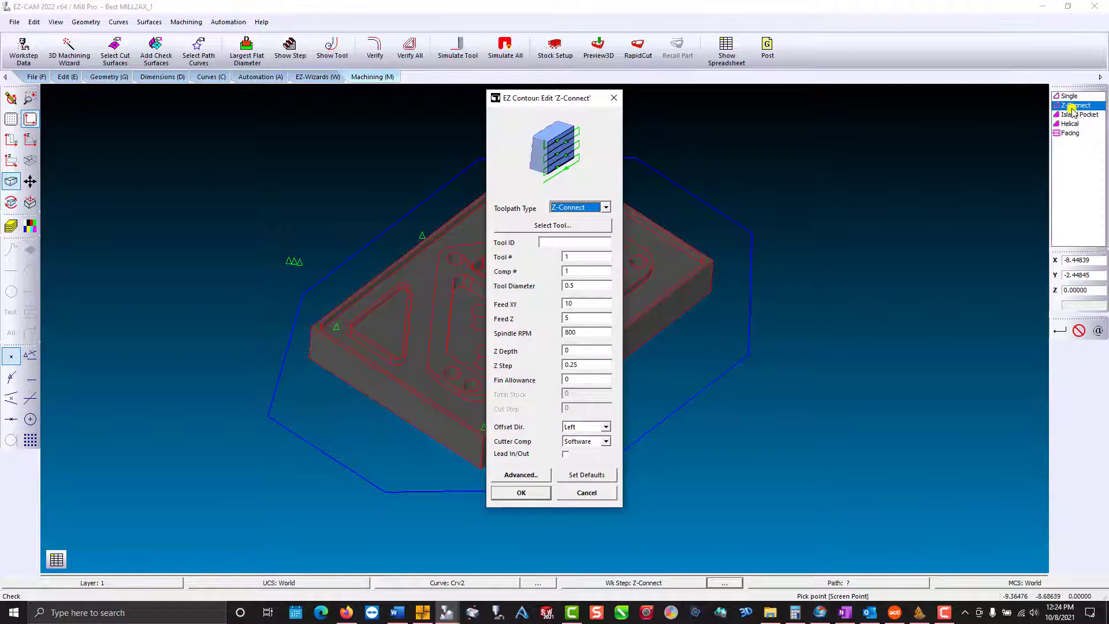
left_click(600, 365)
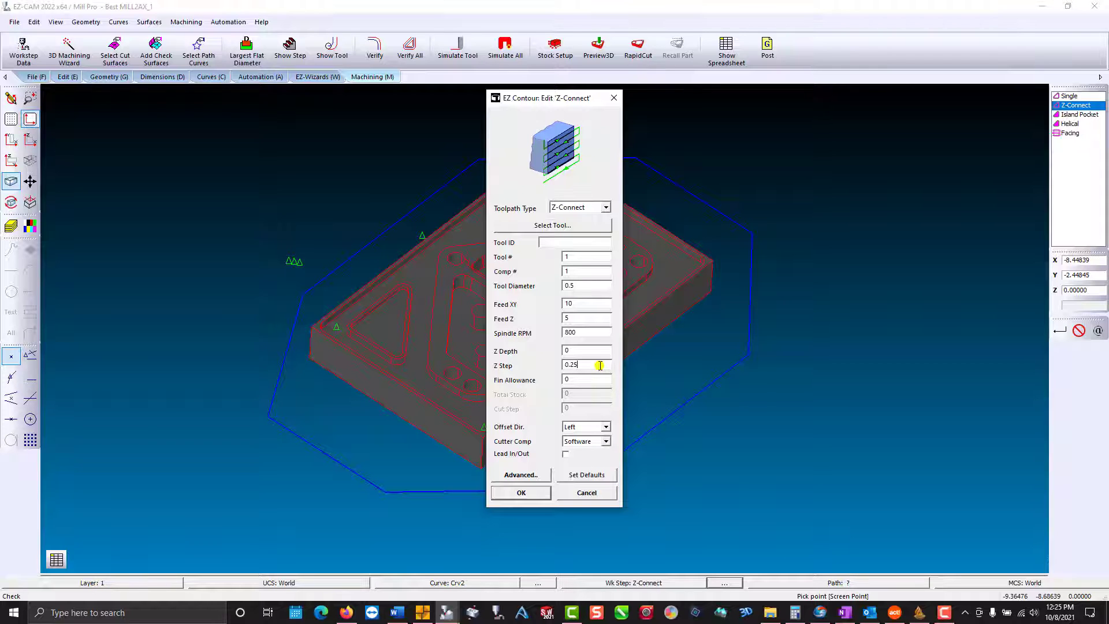
left_click(519, 492)
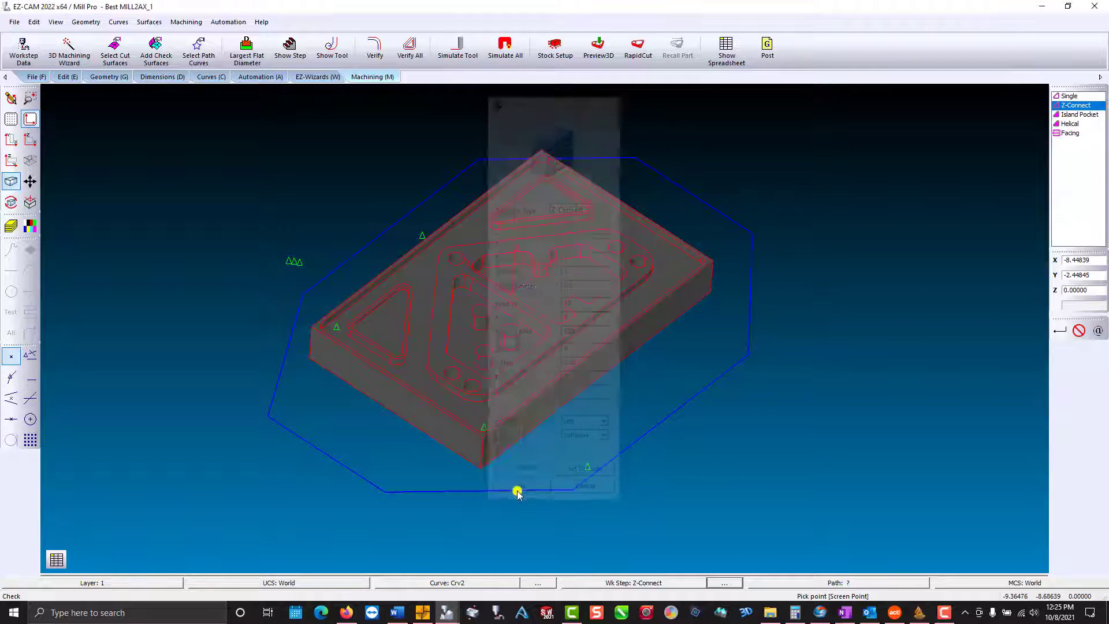
left_click(378, 387)
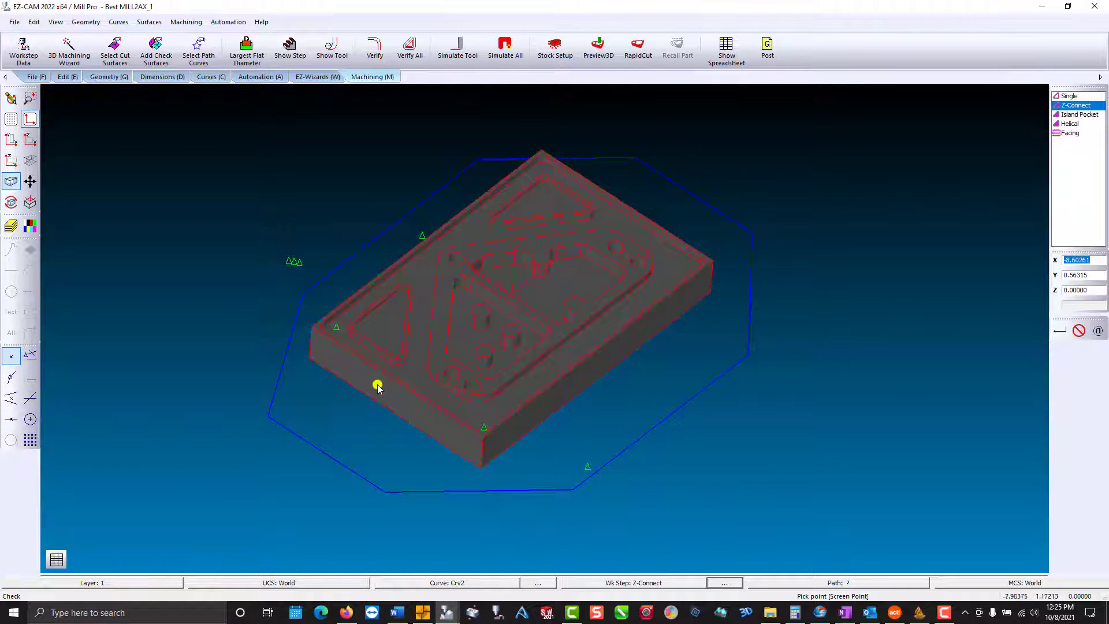
left_click(374, 53)
middle_click_drag(377, 433, 440, 348)
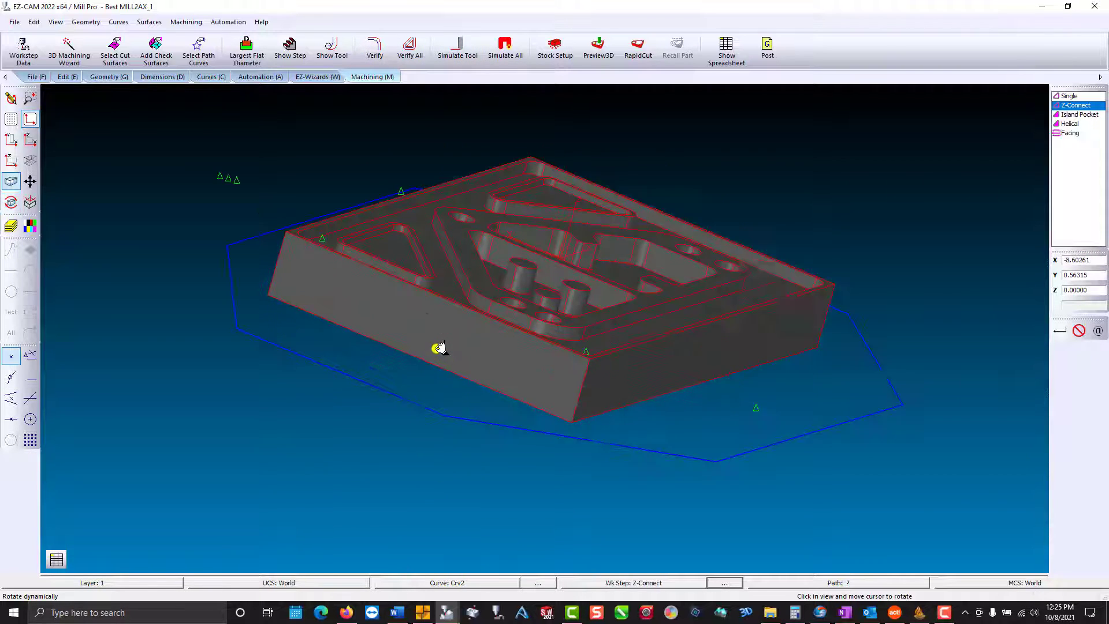
scroll(439, 348, "up", 3)
left_click(376, 55)
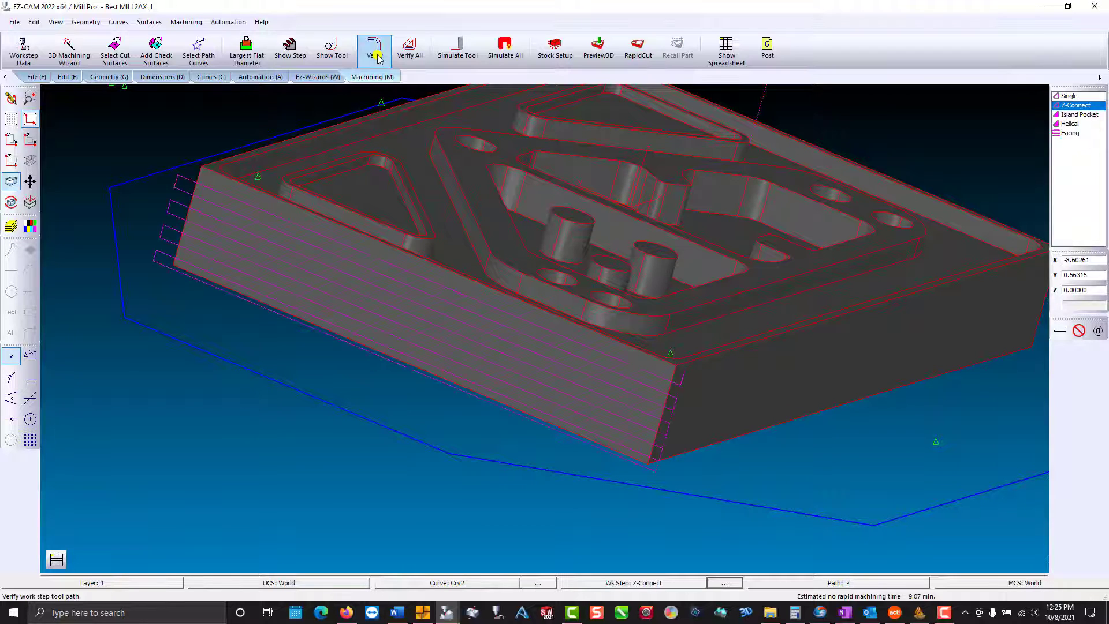
left_click(30, 160)
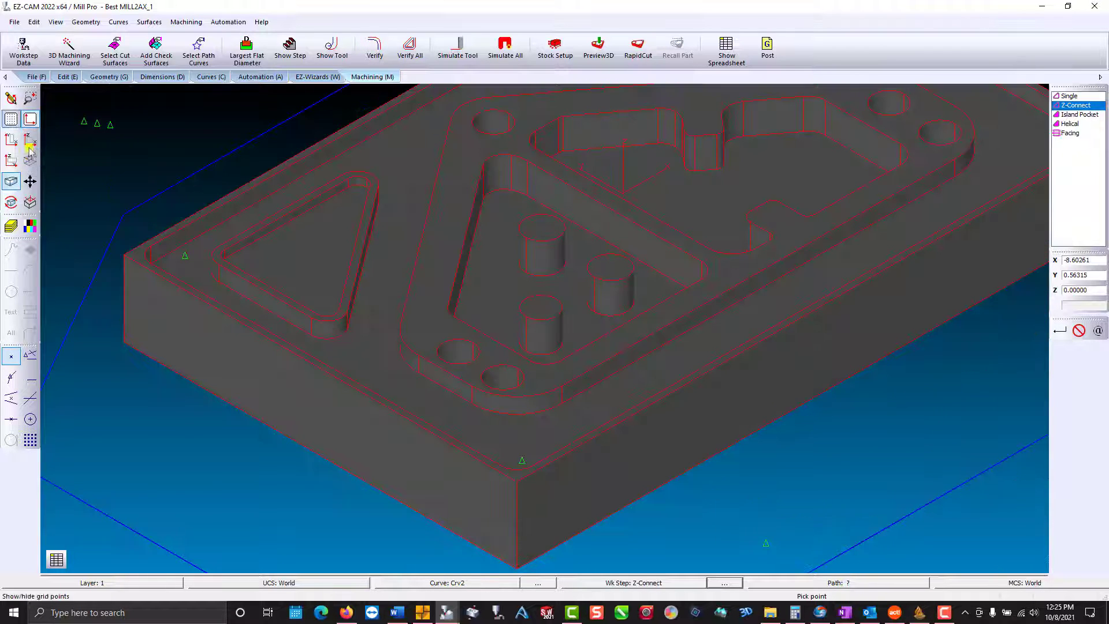
left_click(30, 119)
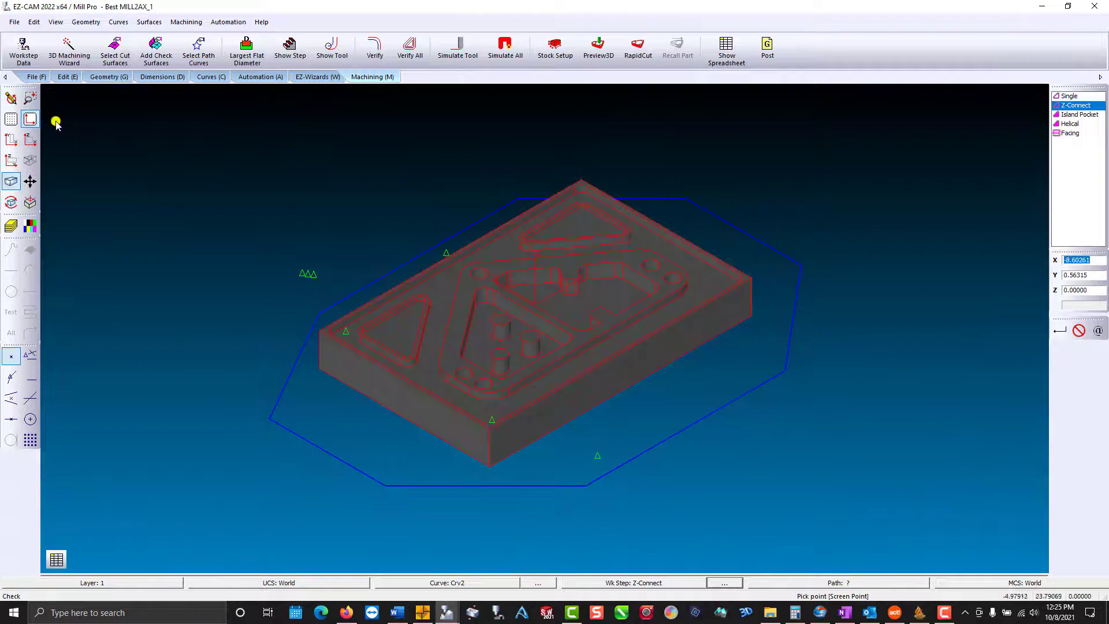
- Switch to the EzcamLOGO-over surf part, review Step1's 3D-Curve settings with offset direction Off, and verify its tool path on the sphere
left_click(447, 614)
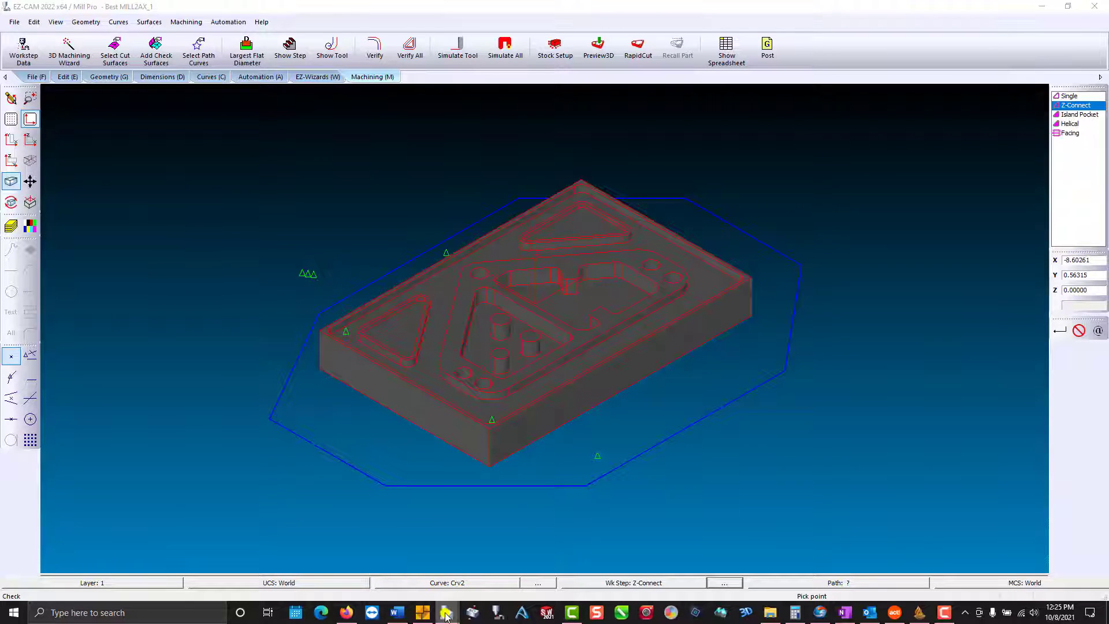
left_click(393, 563)
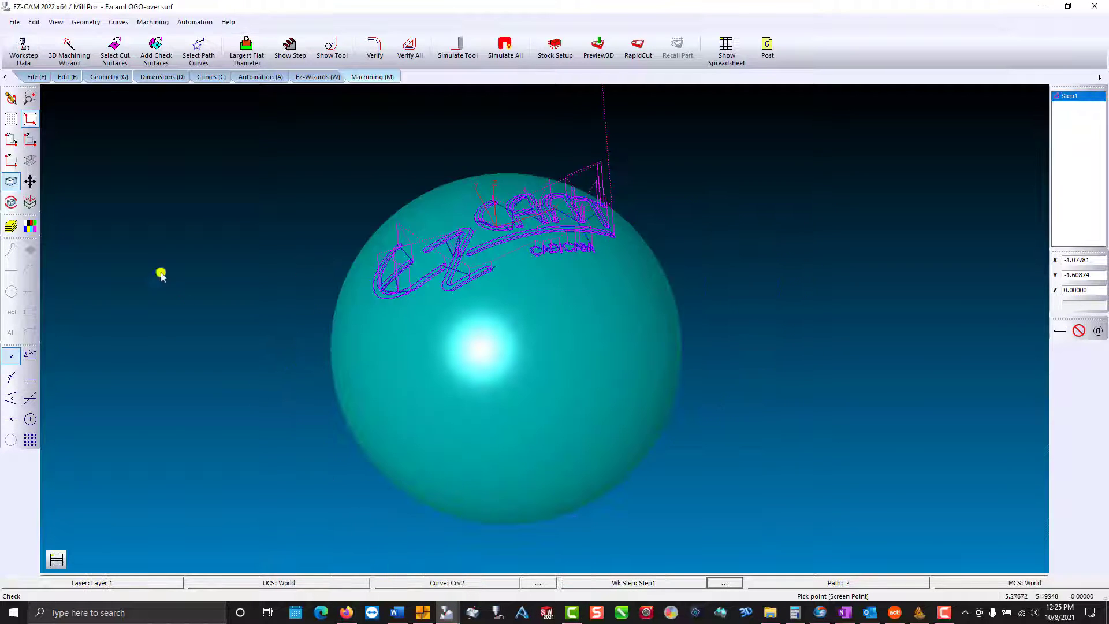
left_click(11, 98)
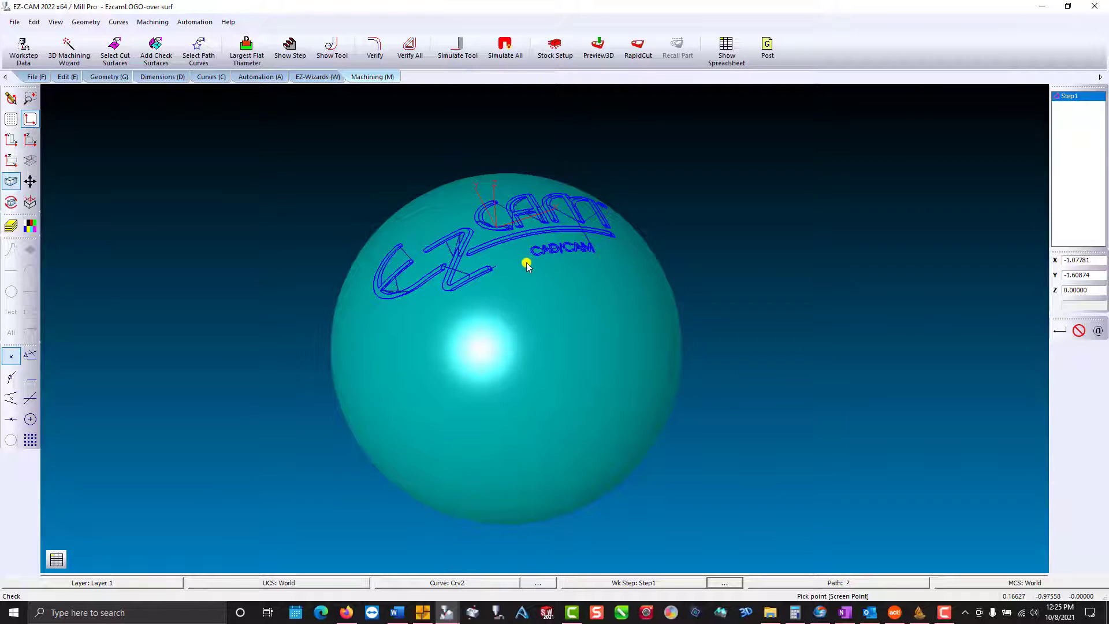
double_click(1059, 96)
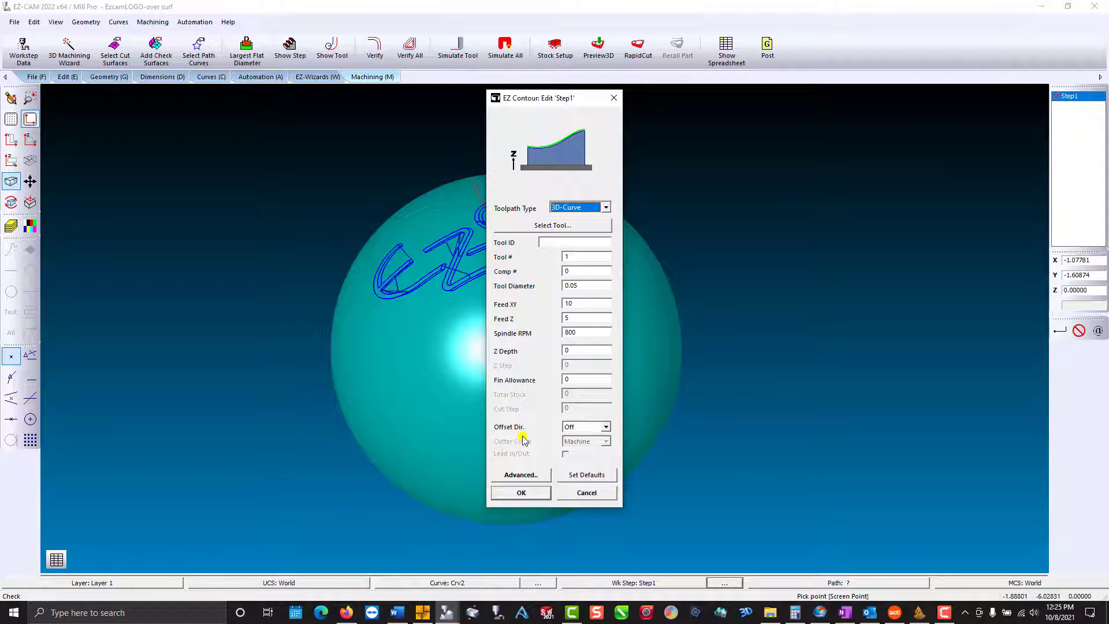
left_click(595, 428)
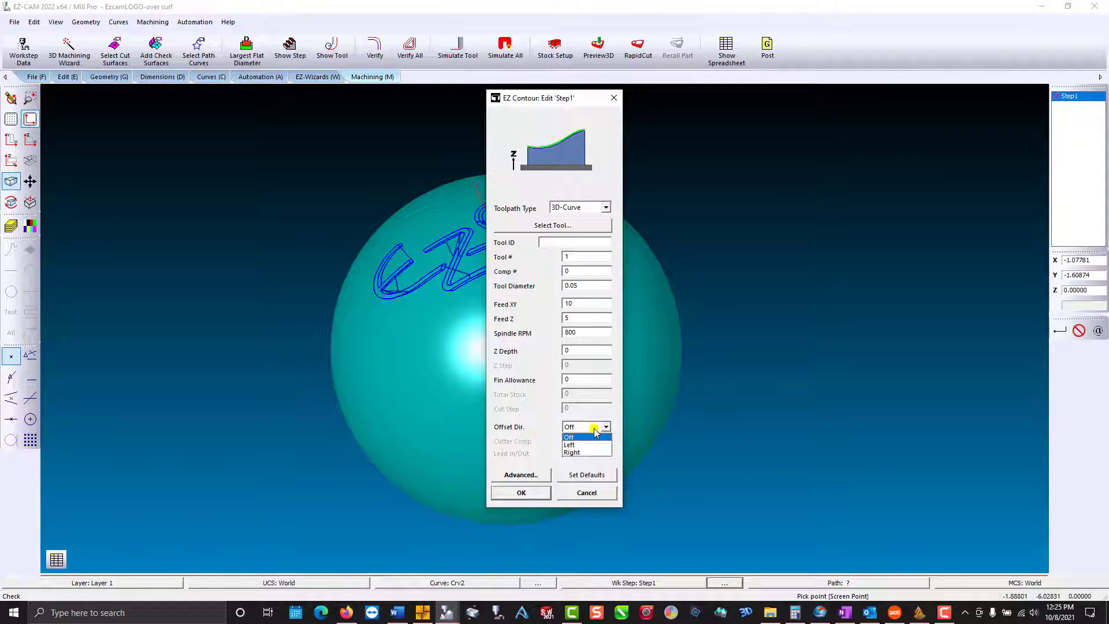
left_click(594, 431)
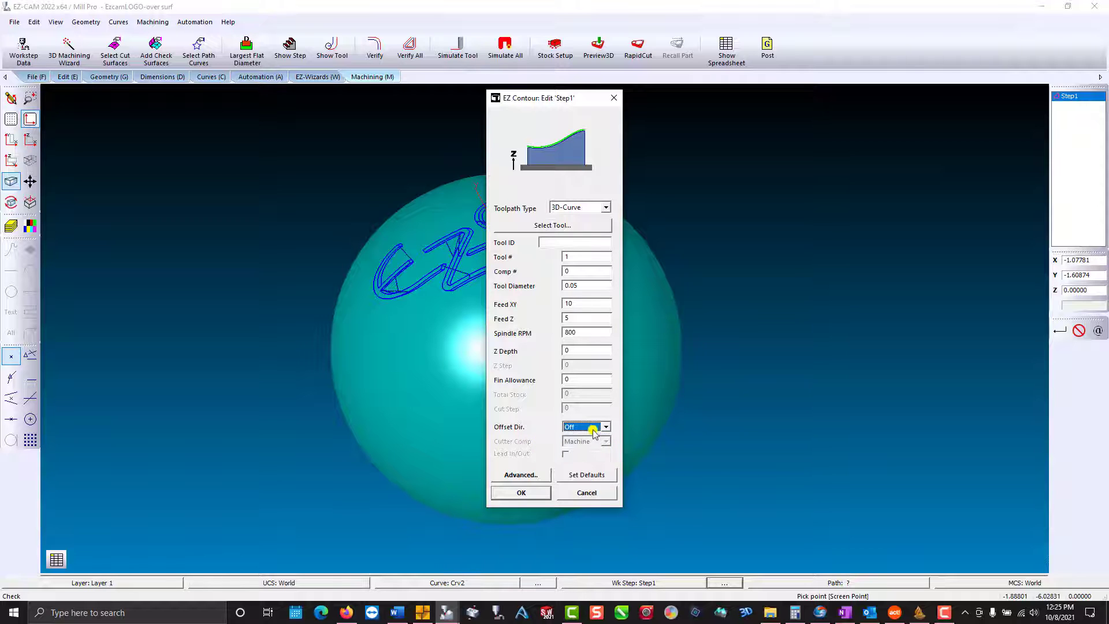
left_click(521, 492)
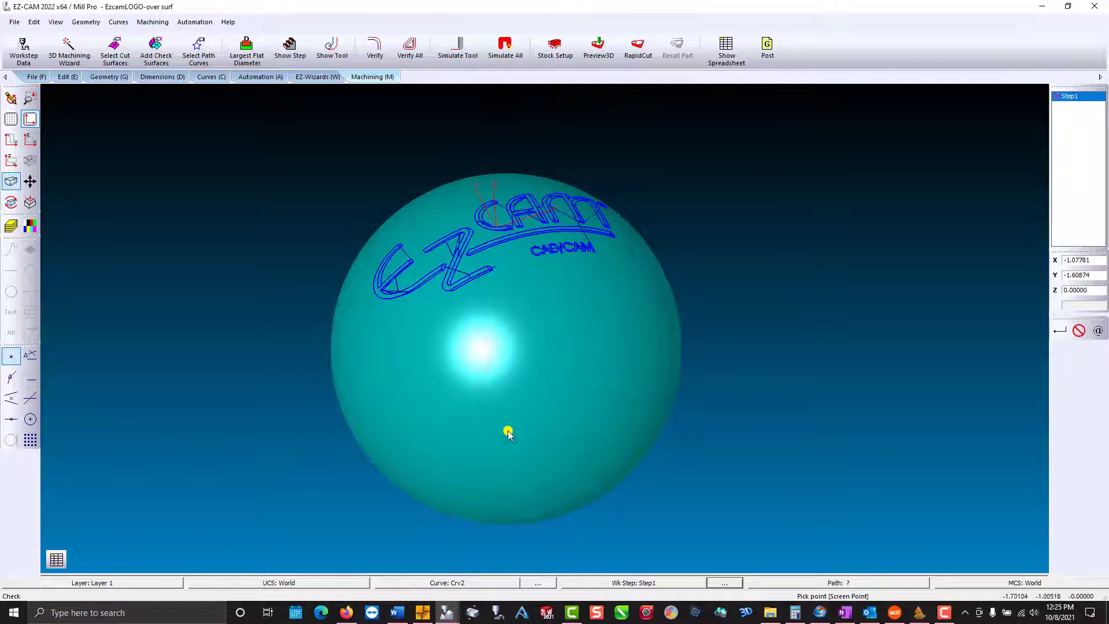
left_click(374, 49)
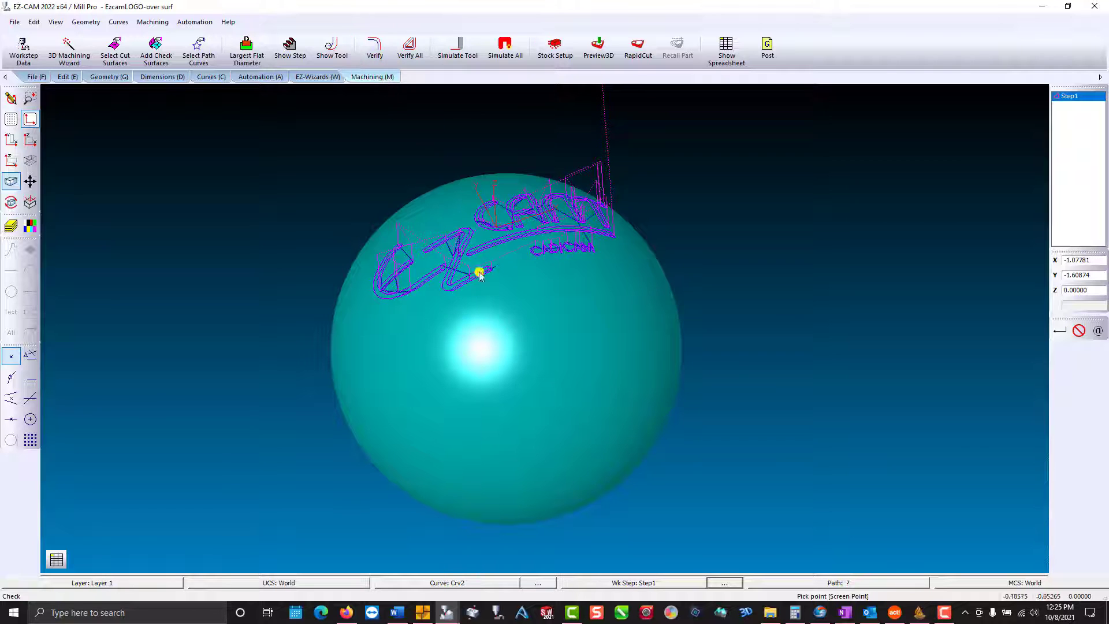
middle_click_drag(517, 354, 541, 393)
- Return to the Best MILL2AX_1 part, set the Island Pocket step's cycle to Pocket, and verify its tool path
mouse_move(446, 612)
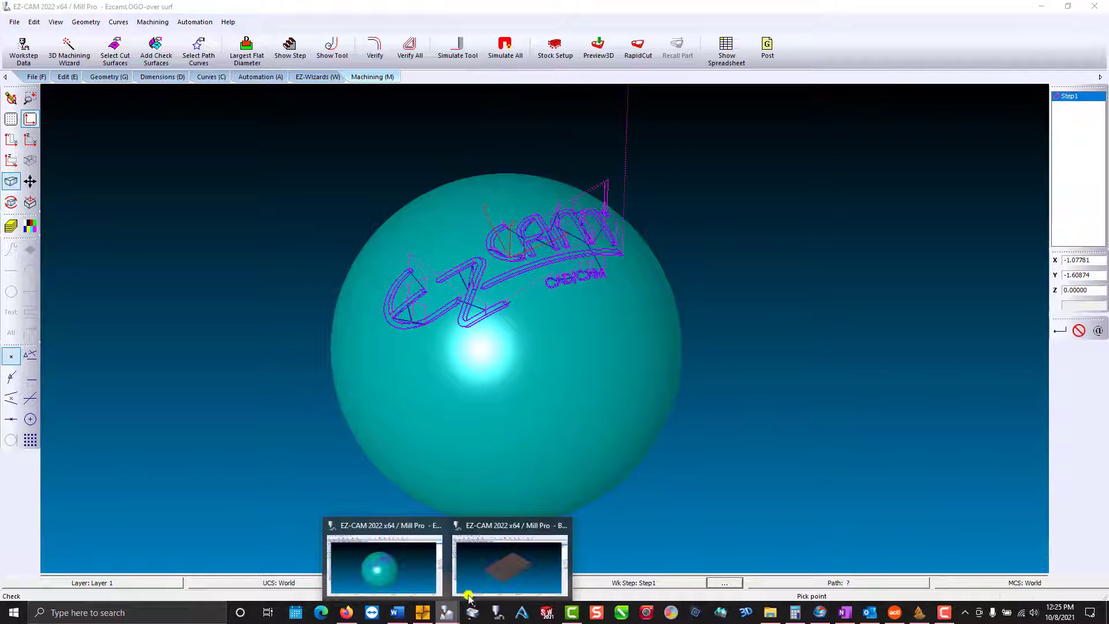
left_click(499, 571)
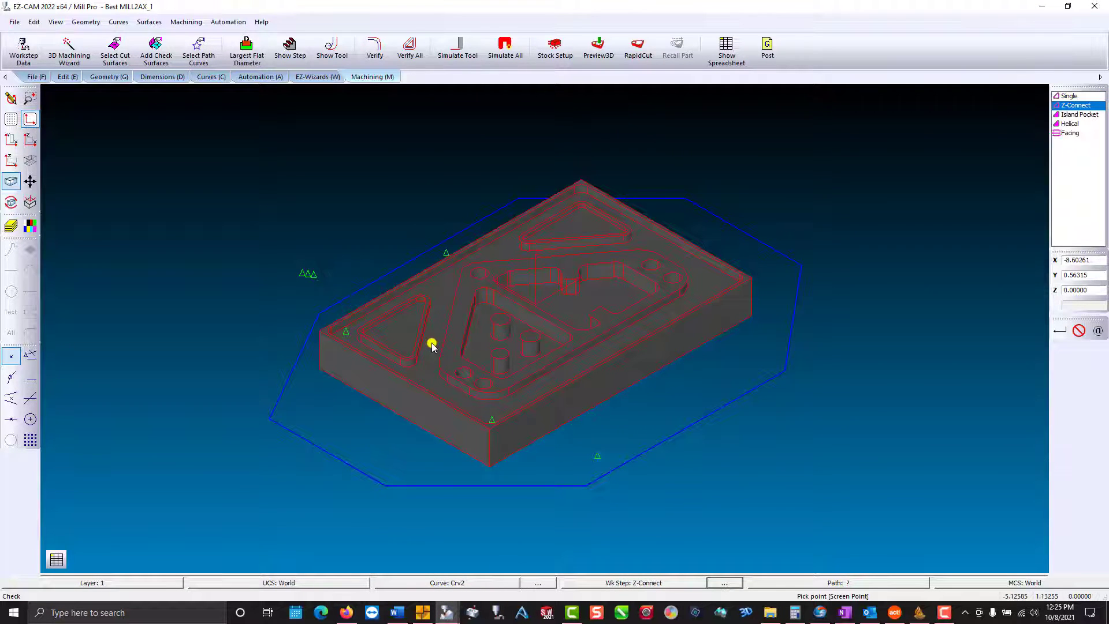
double_click(1065, 115)
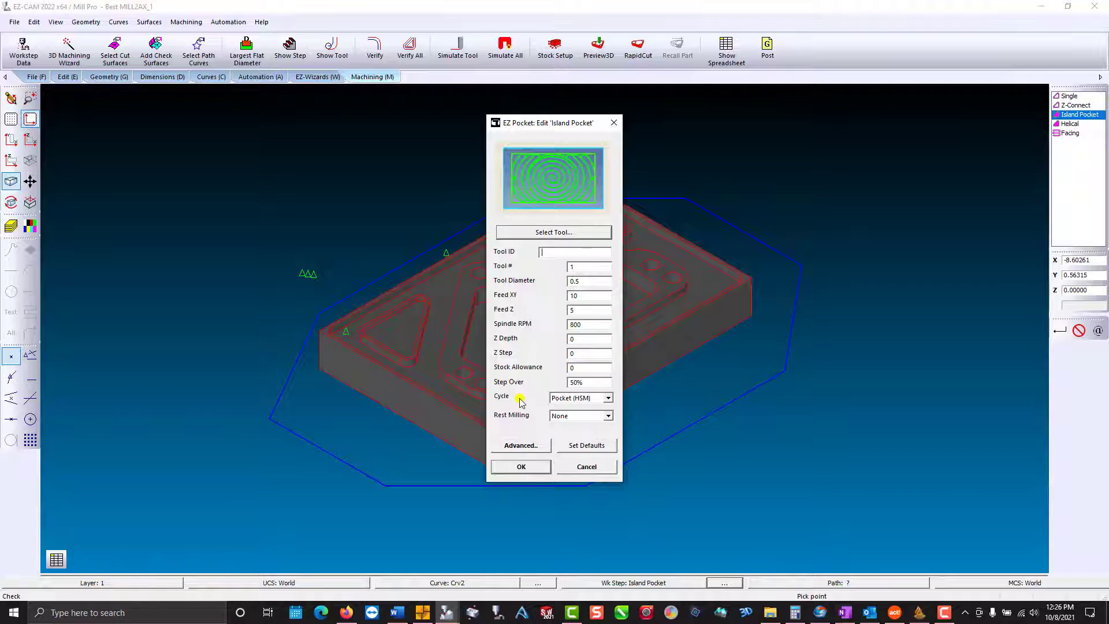
left_click(608, 398)
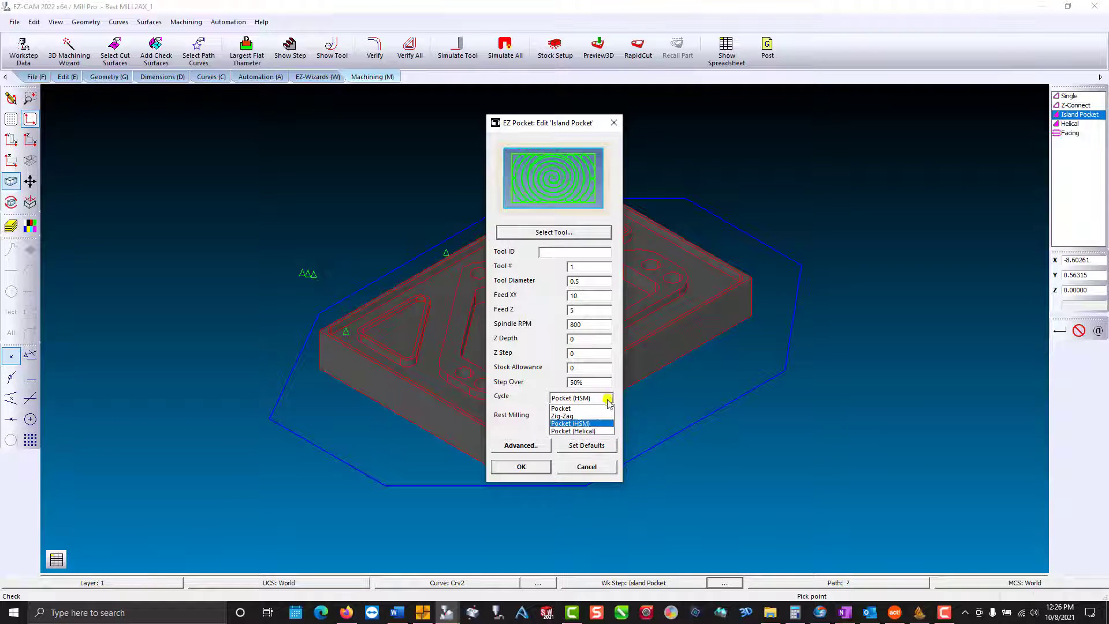
left_click(604, 409)
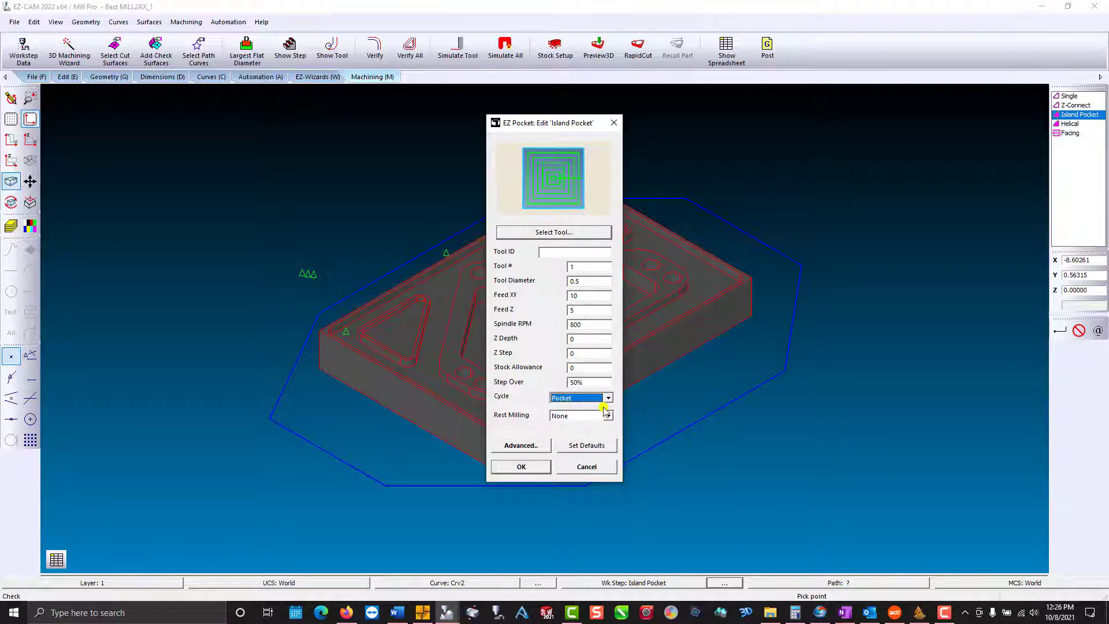
left_click(532, 467)
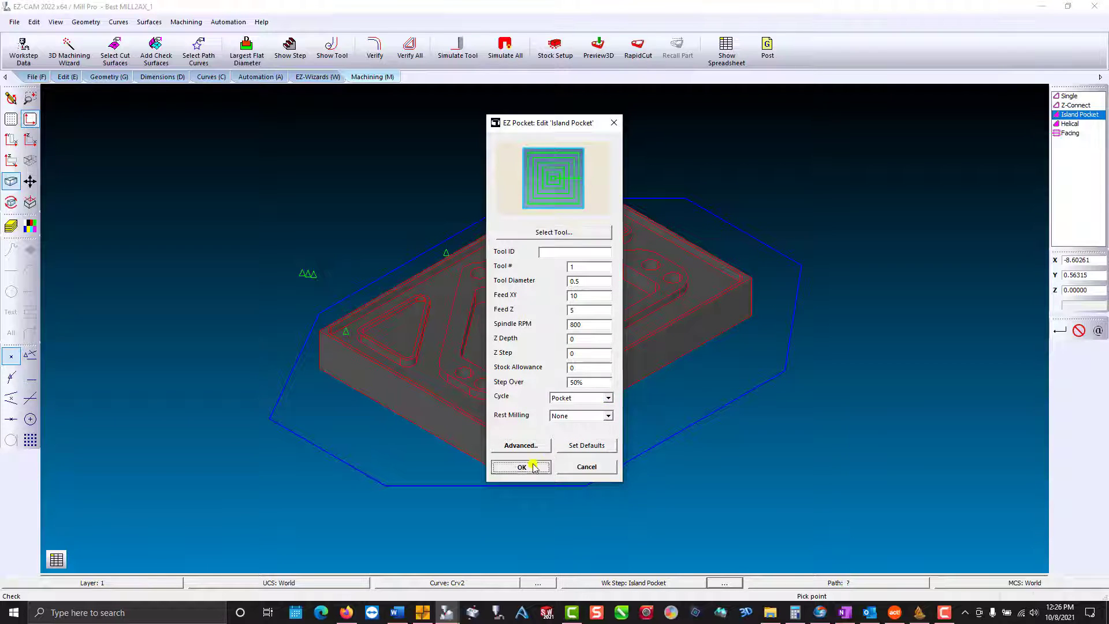
left_click(375, 50)
middle_click_drag(642, 280, 609, 389)
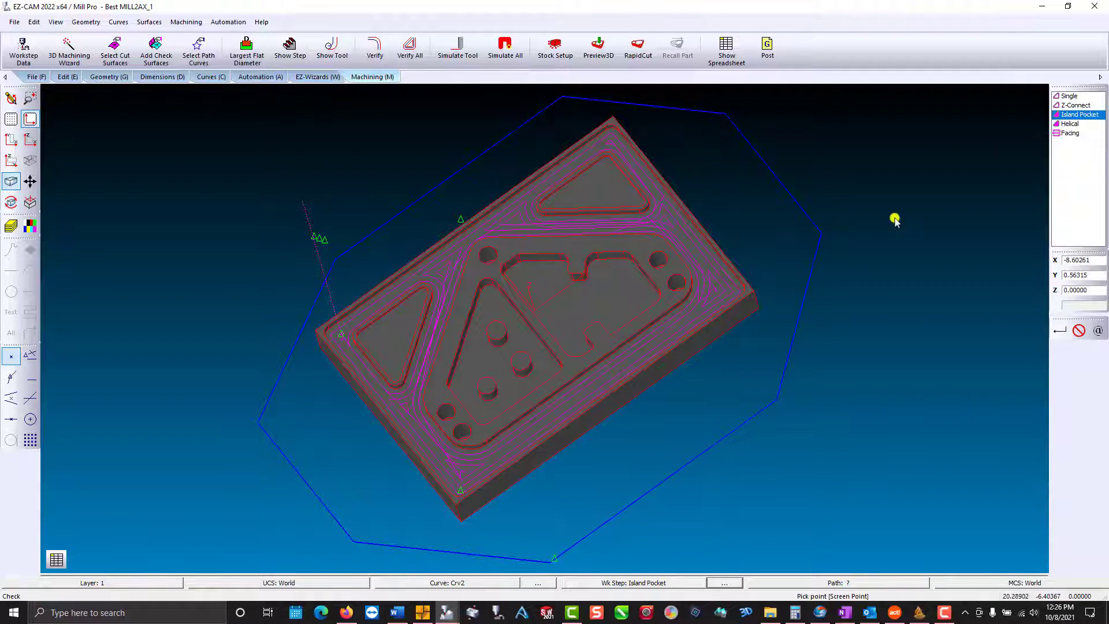
- Set the Island Pocket step's cycle to Zig-Zag and verify the tool path around the islands
double_click(1069, 114)
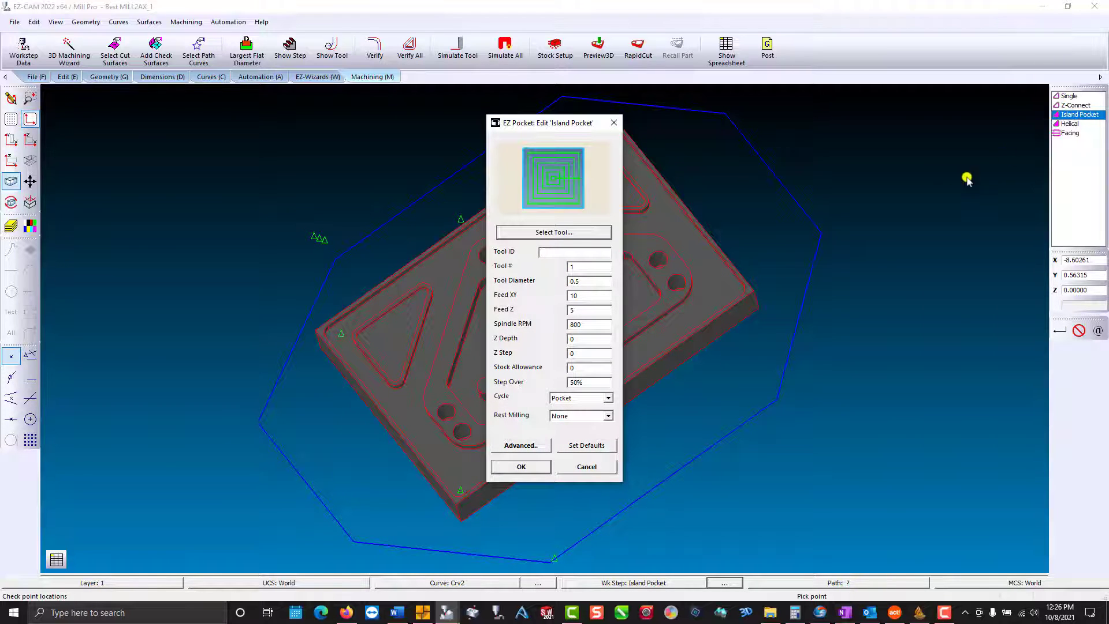
left_click(608, 399)
left_click(603, 415)
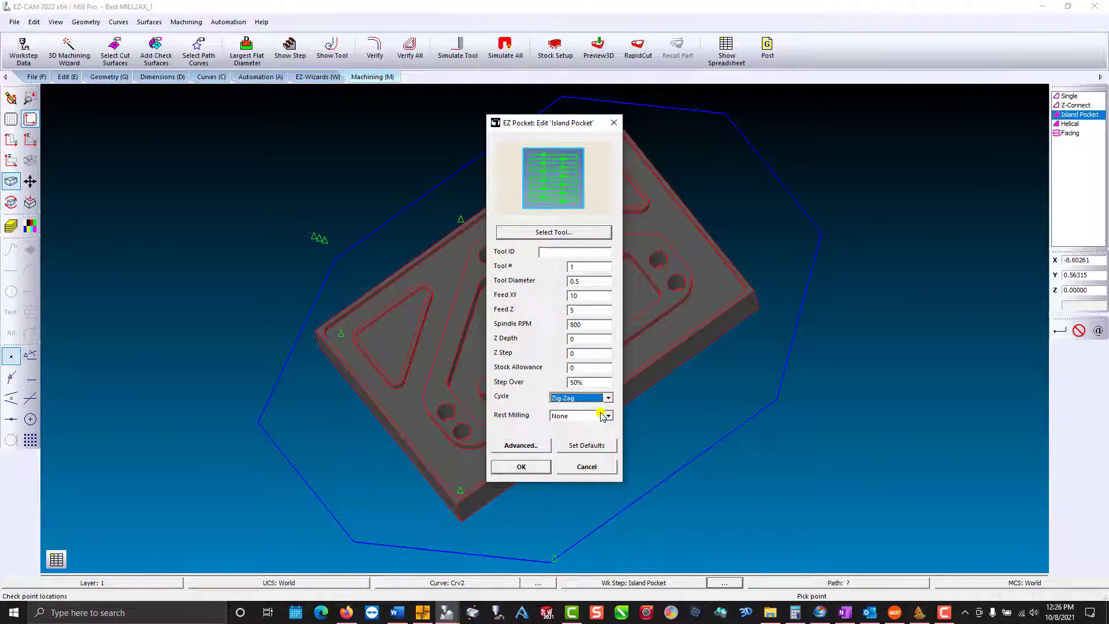
left_click(521, 467)
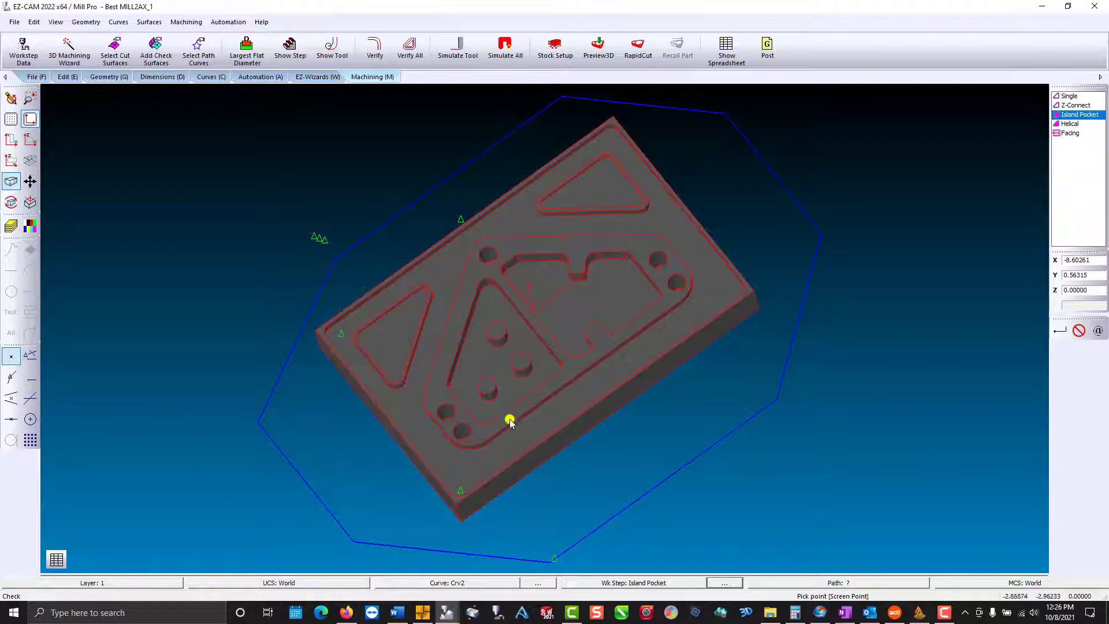
left_click(380, 49)
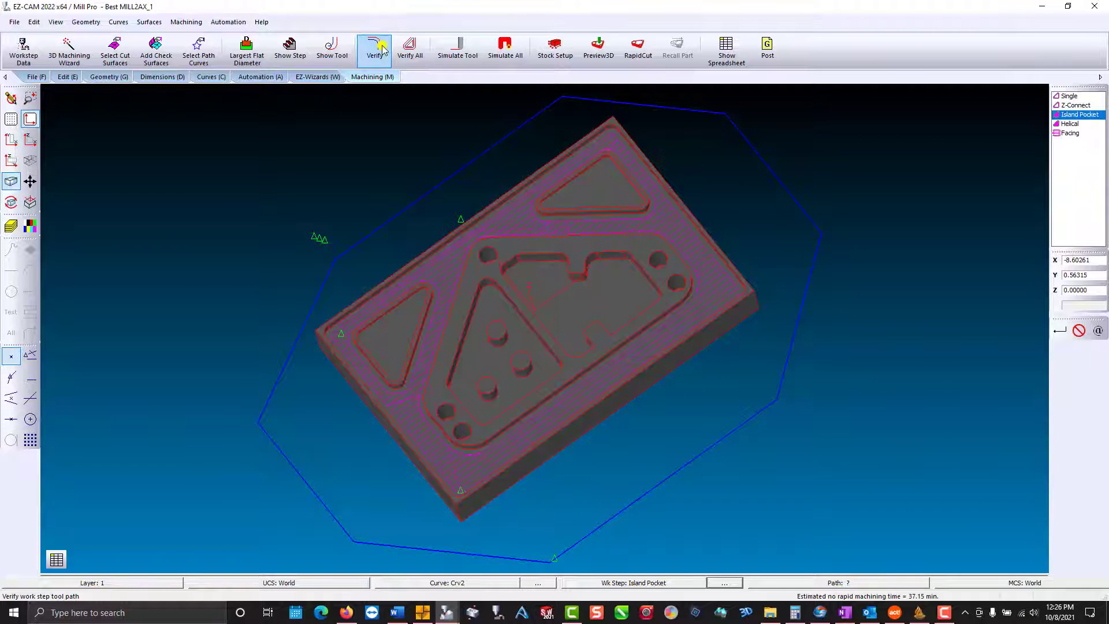
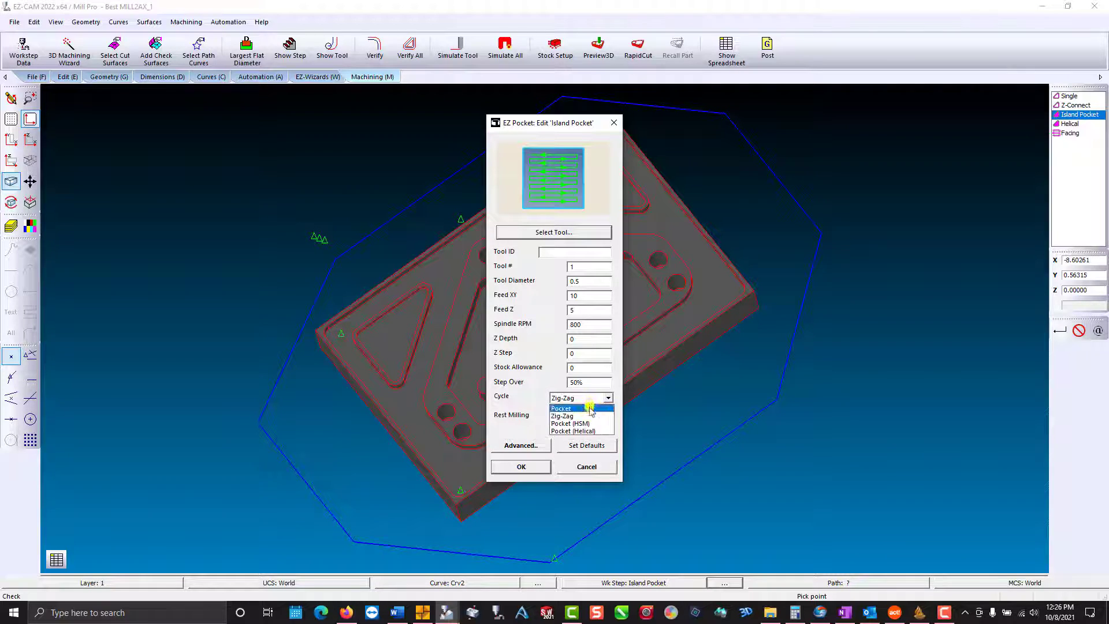
- Set the Island Pocket step's cycle to Pocket (HSM) and verify its tool path
left_click(581, 422)
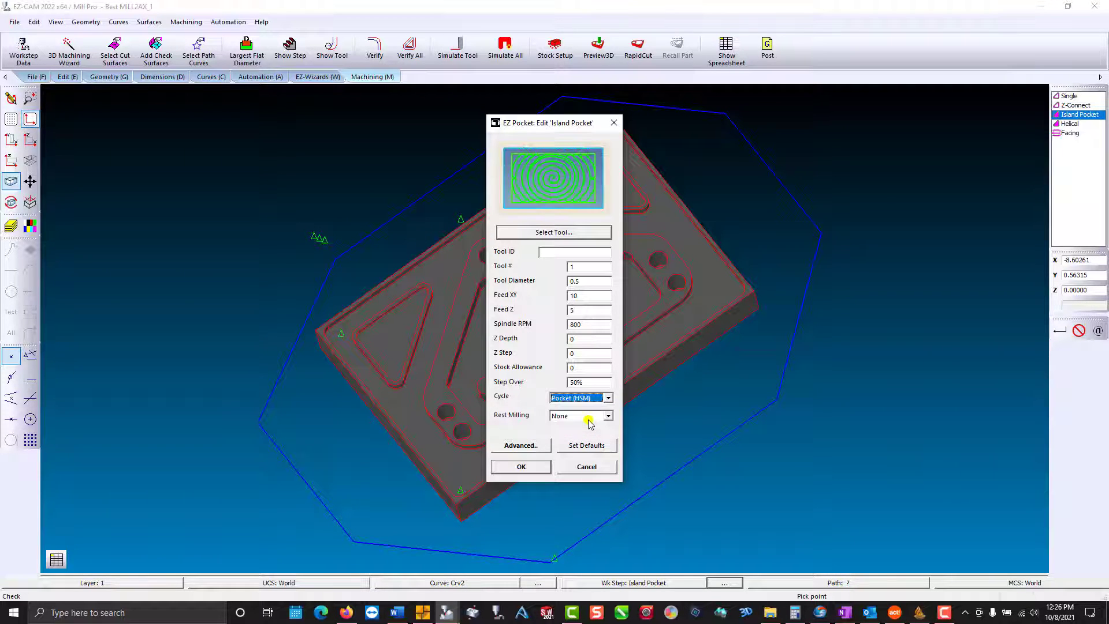
left_click(524, 465)
left_click(377, 52)
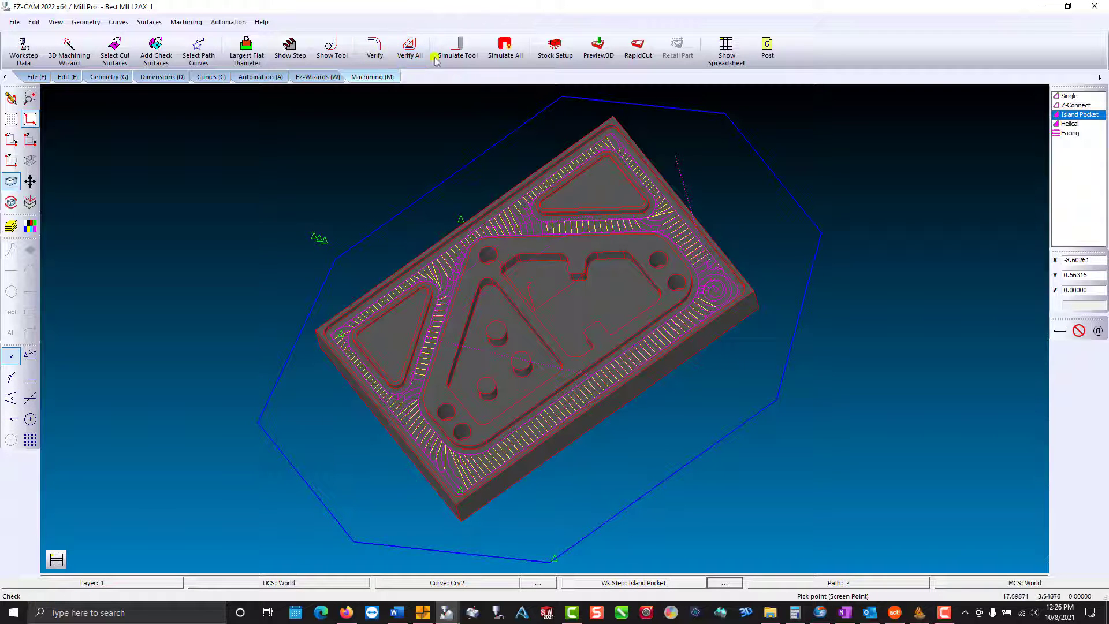
- Verify the Helical step's tool path and examine it closely inside the triangular pocket
left_click(1066, 124)
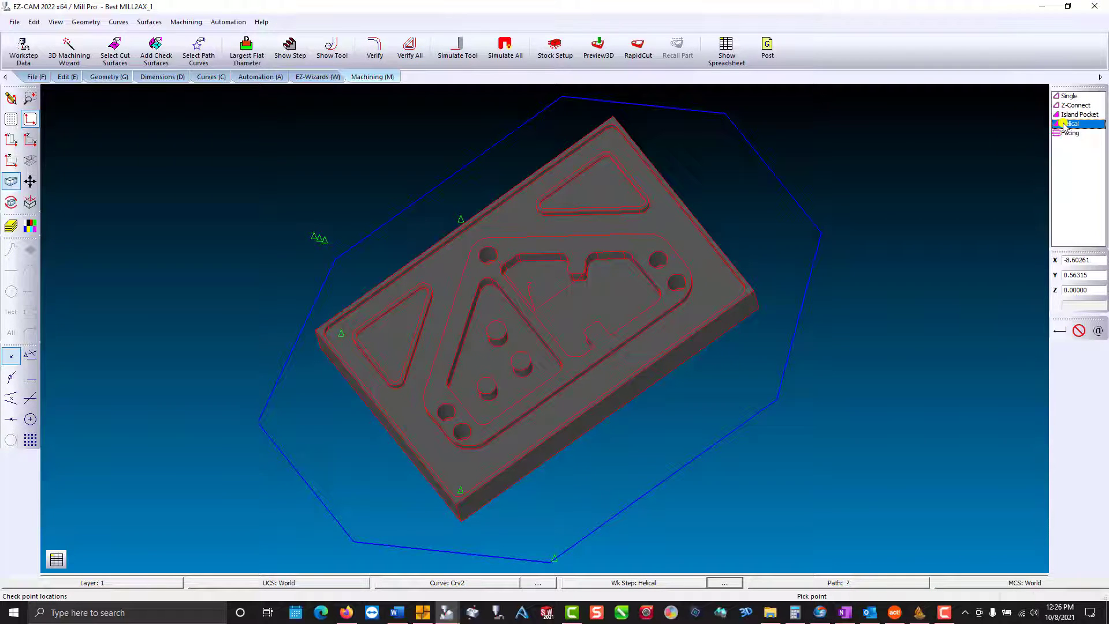
left_click(368, 54)
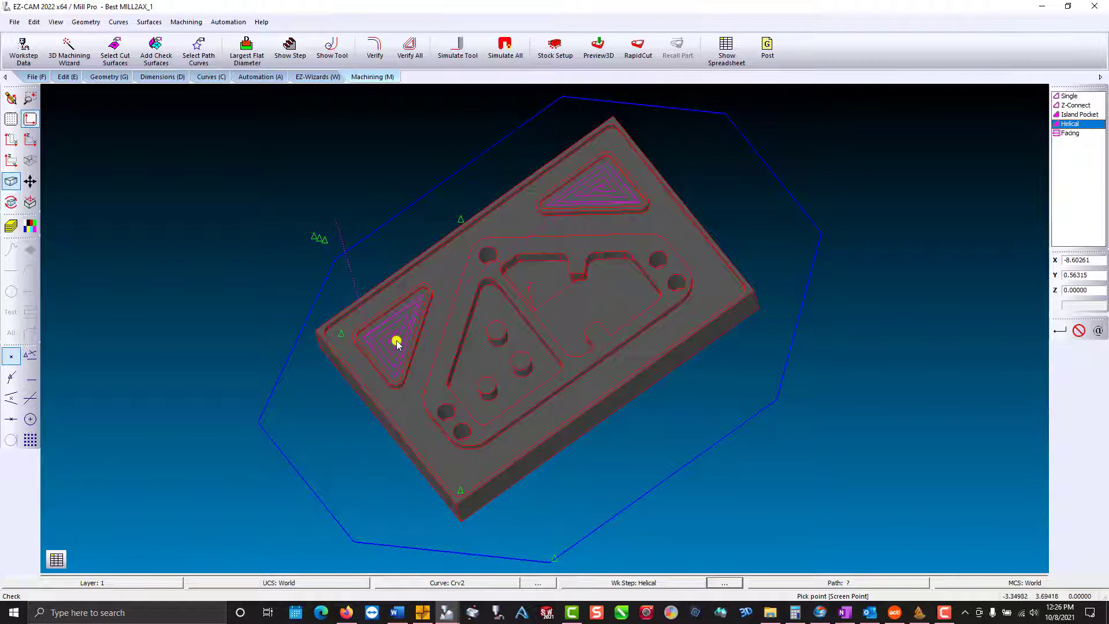
scroll(396, 342, "up", 5)
left_click(396, 294)
left_click(322, 331)
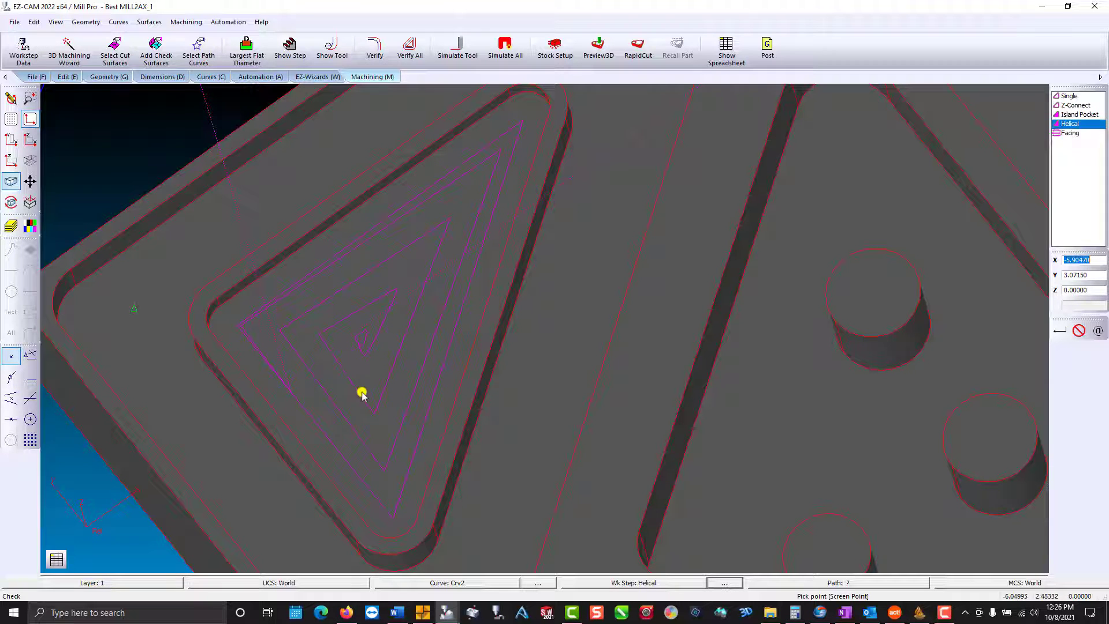
scroll(370, 407, "down", 8)
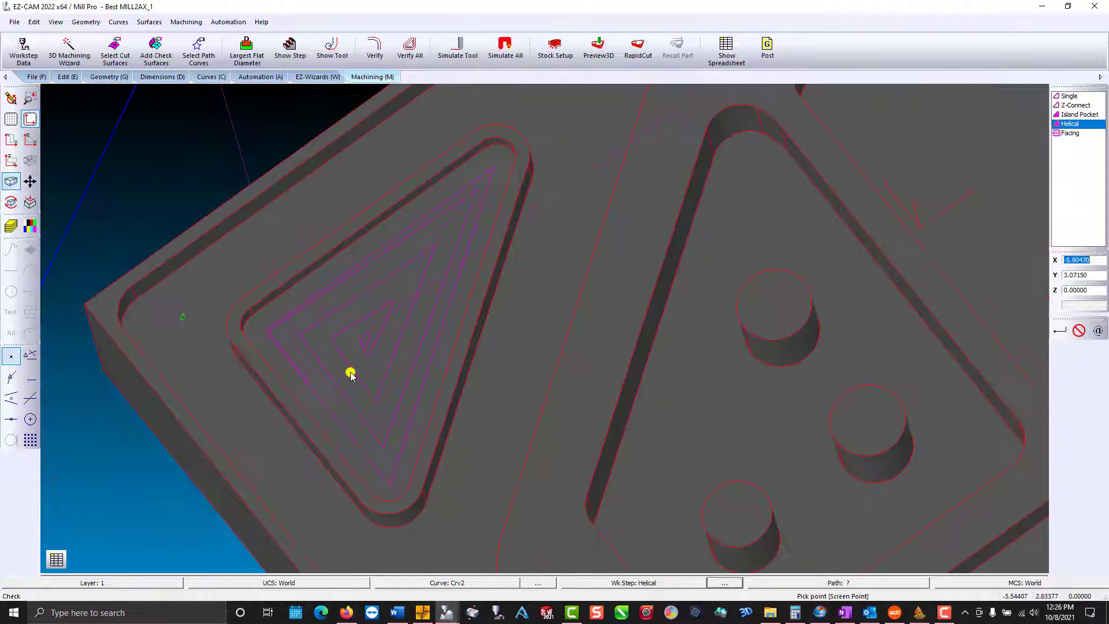
scroll(337, 350, "down", 2)
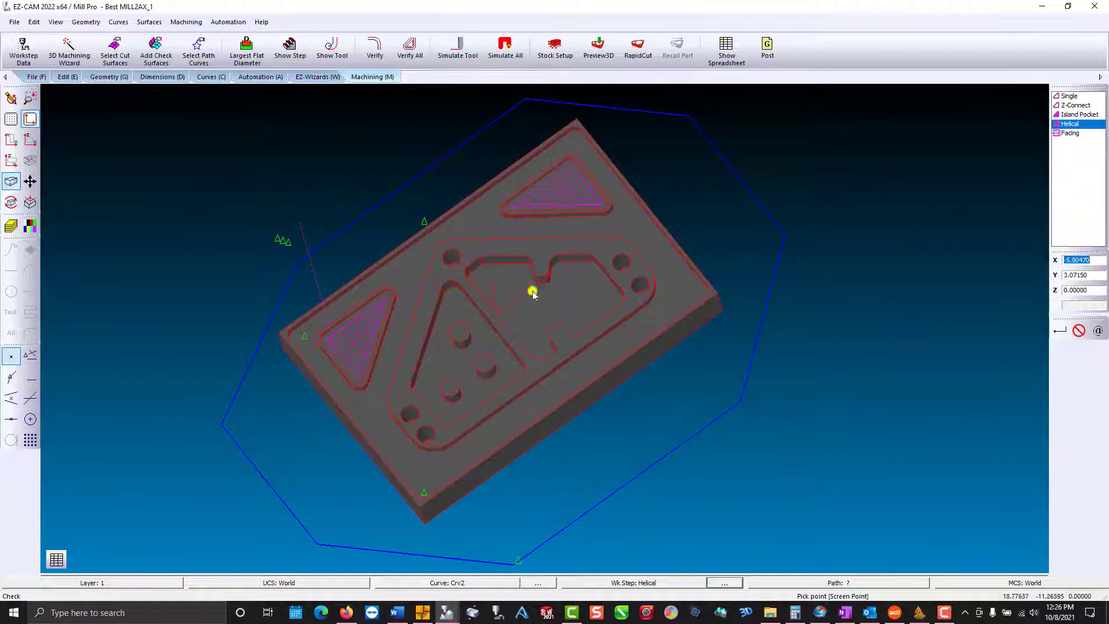
- Review the Facing step's cycle options, keep Zig-Zag, and verify its tool path
double_click(1069, 134)
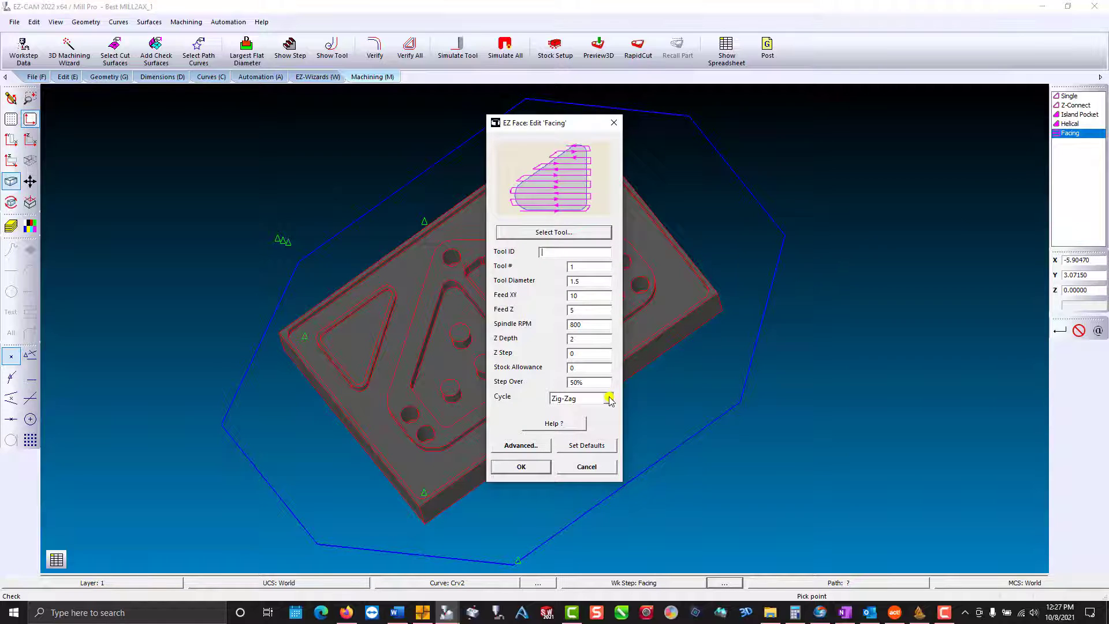
left_click(609, 399)
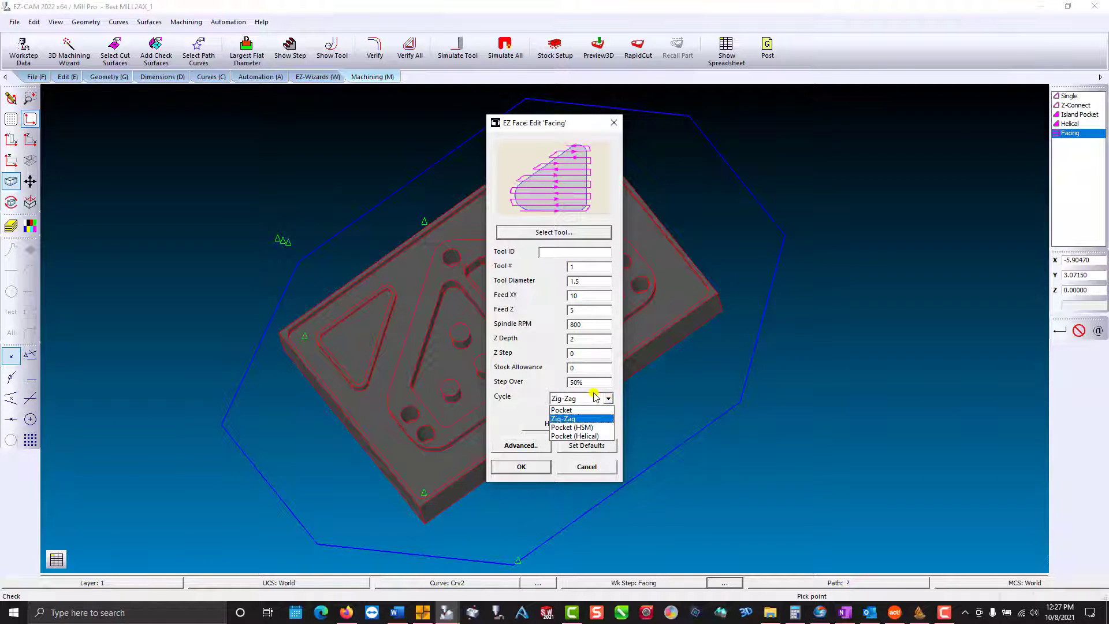
left_click(592, 398)
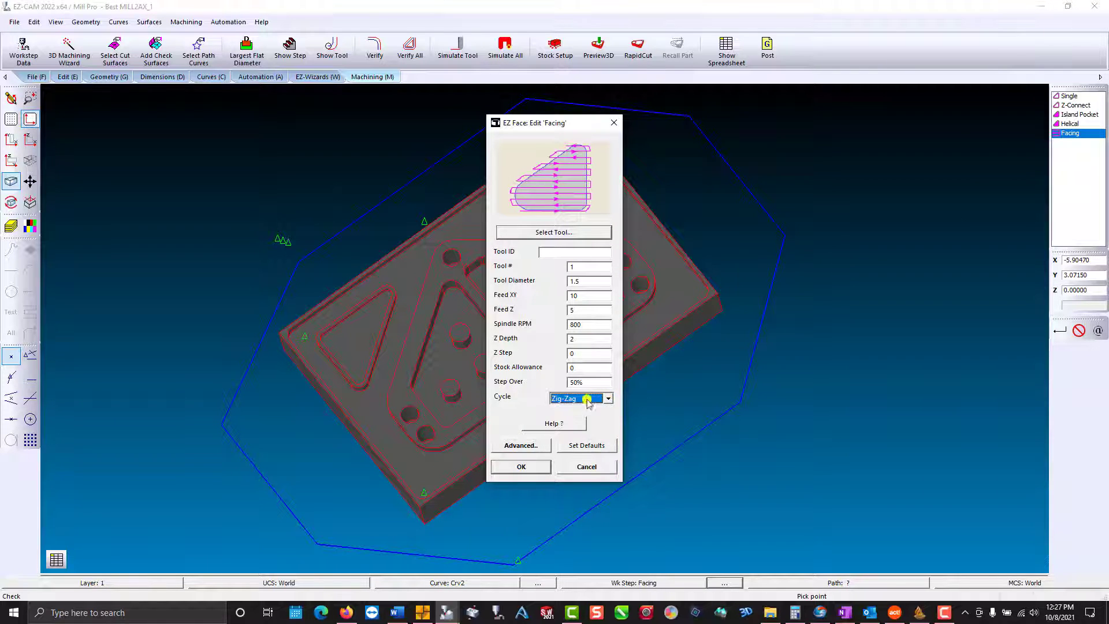
left_click(521, 466)
left_click(375, 47)
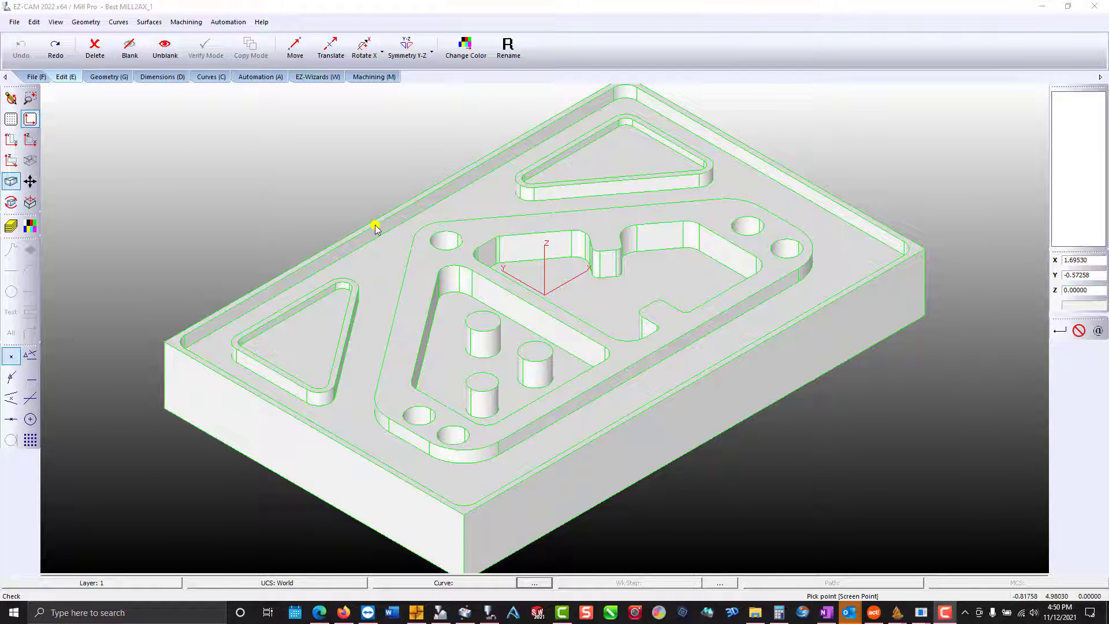
- Run Feature Recognition on the solid to create curves from its pockets, faces and contours
left_click(213, 78)
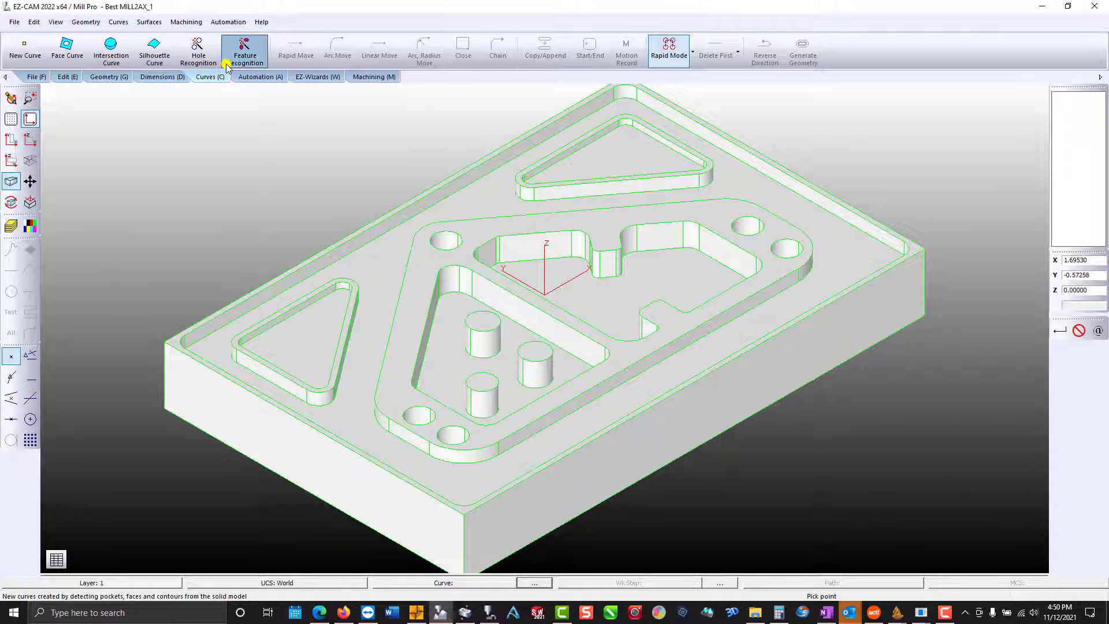
left_click(245, 51)
left_click(599, 368)
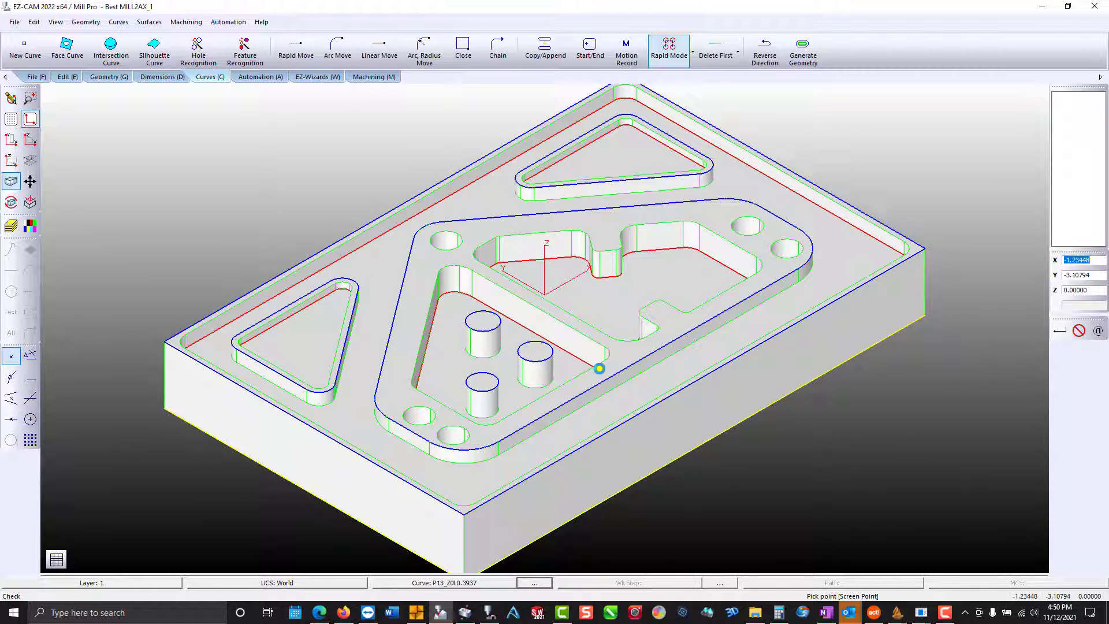
- In the Curve Machining Wizard for the notched central pocket's curve, choose the Pockets category and the Pocket type 2 method
left_click(608, 281)
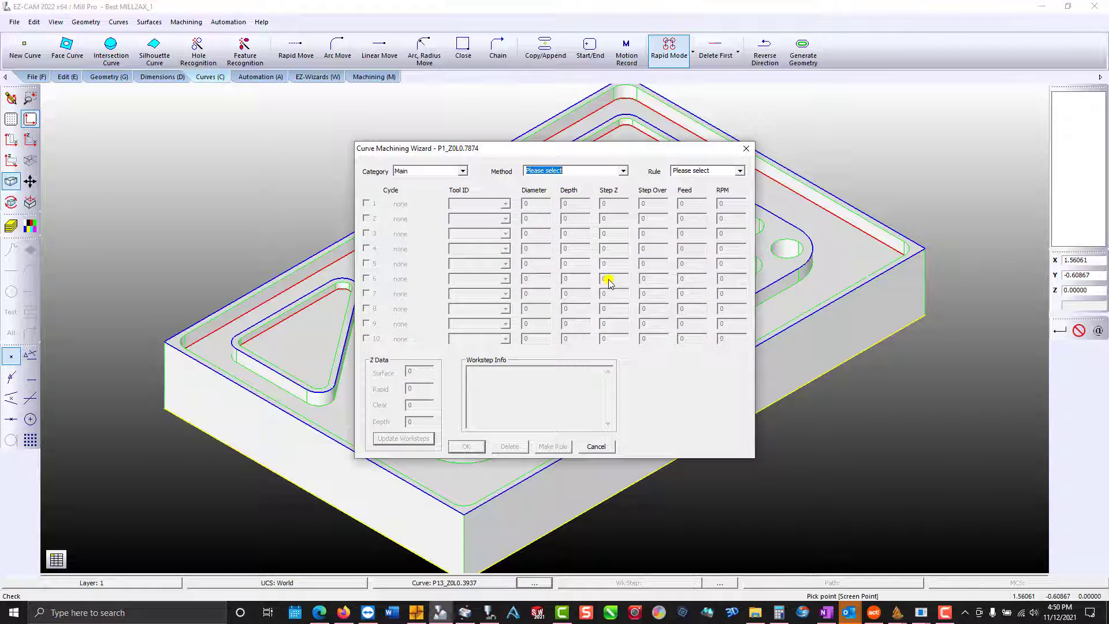
left_click(462, 171)
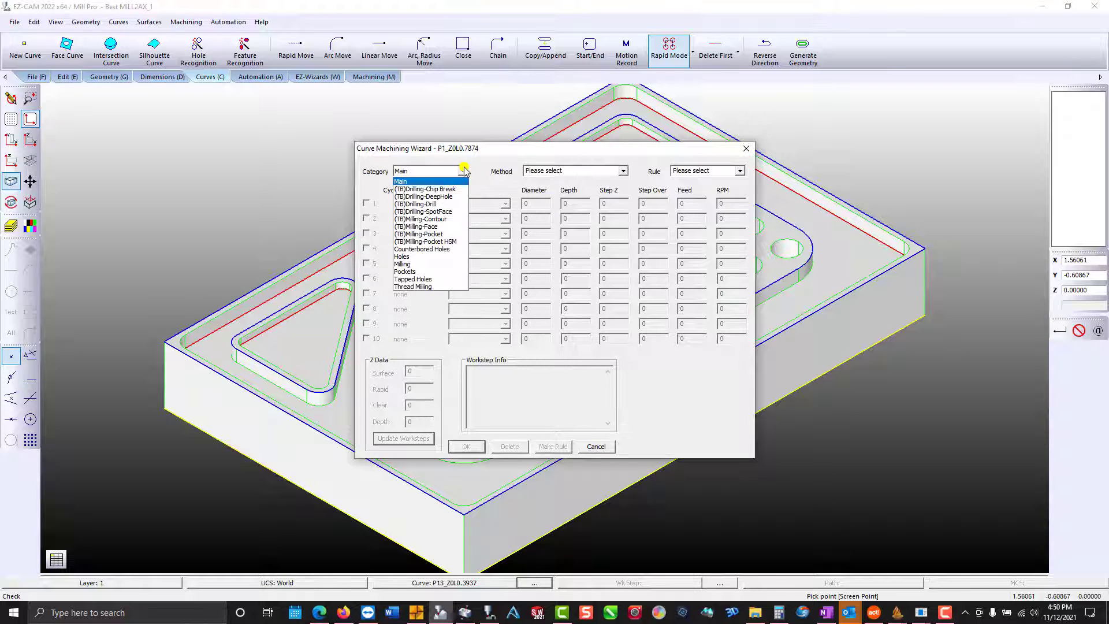
left_click(443, 271)
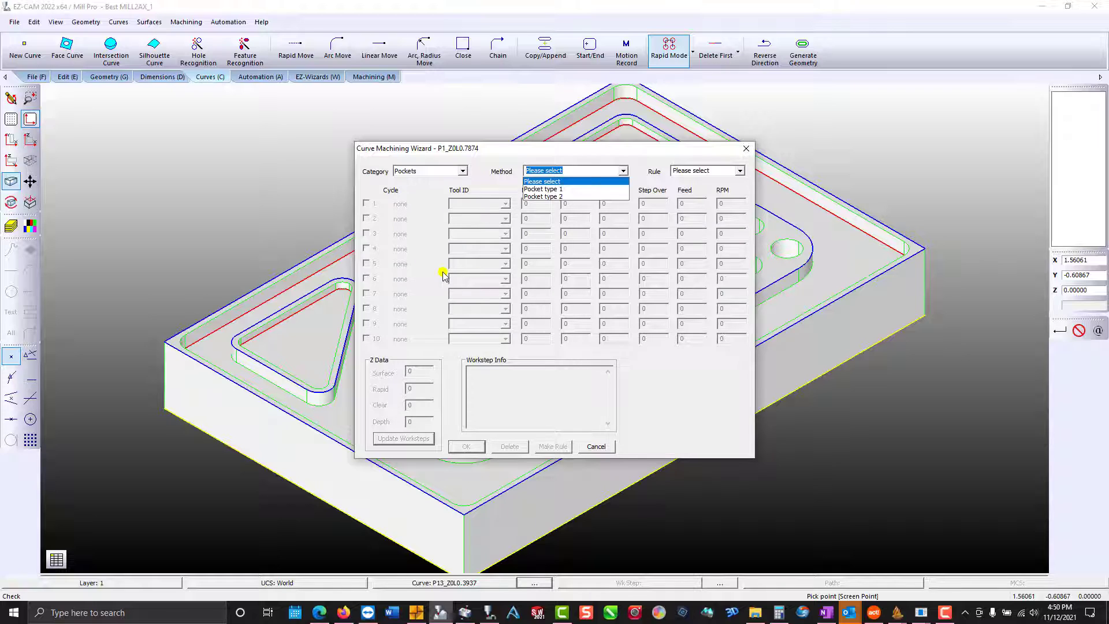
left_click(546, 197)
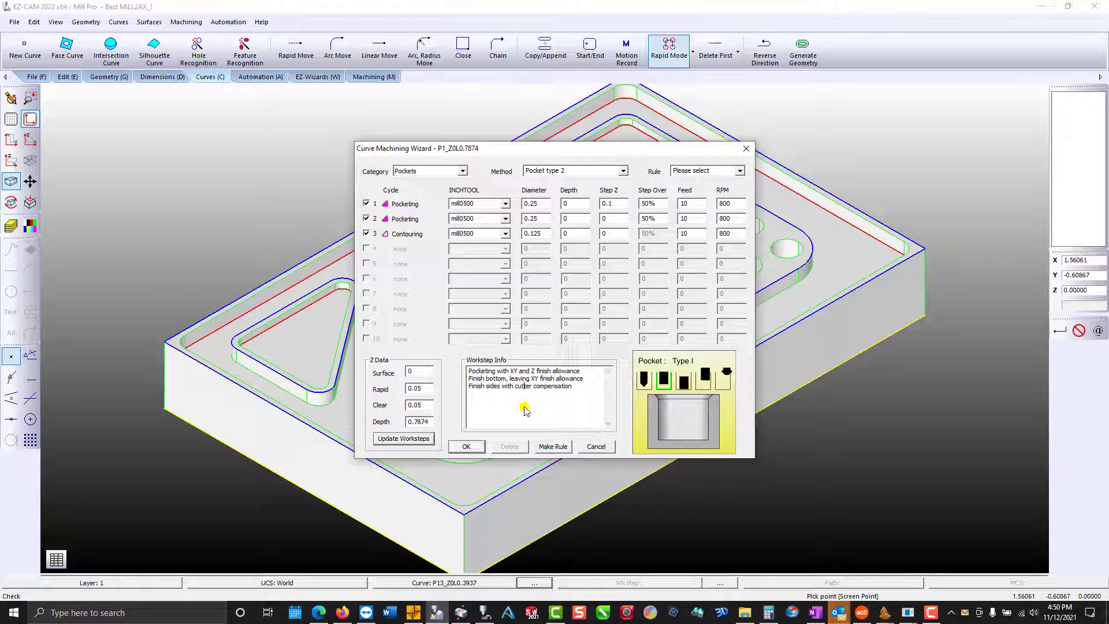
- Save the central pocket's machining settings as rule P1 and generate its worksteps
left_click(558, 447)
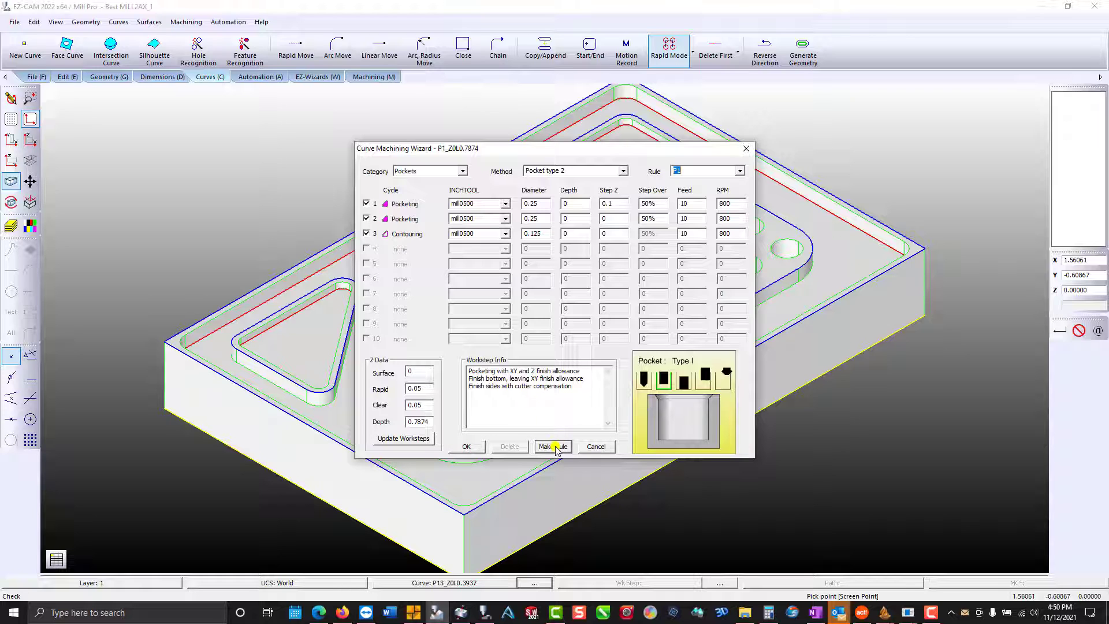
left_click(689, 171)
left_click(454, 447)
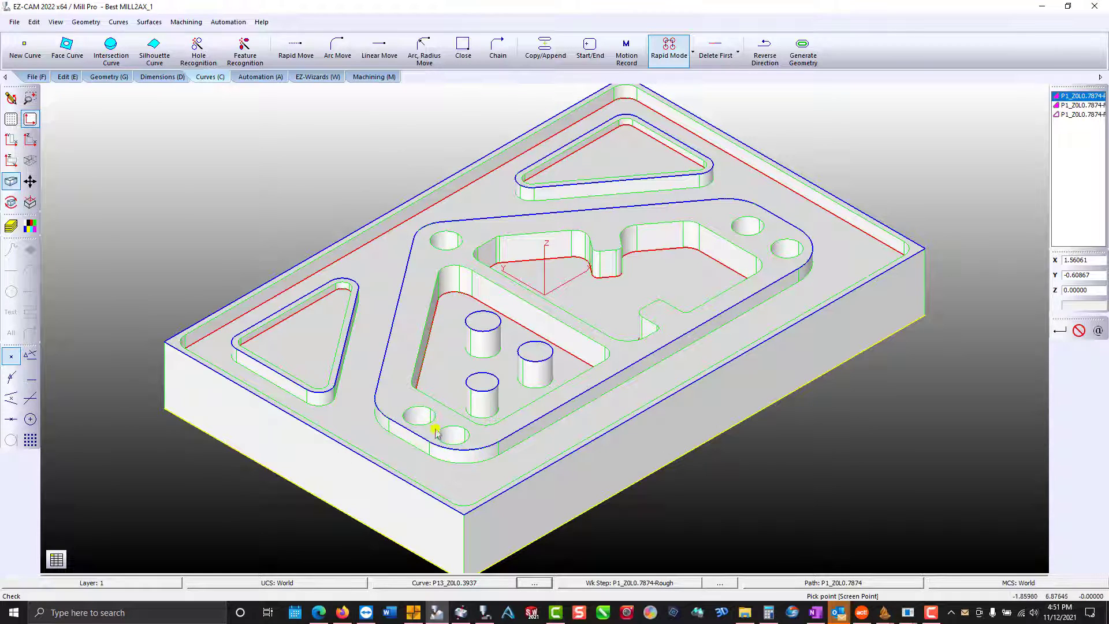
- Delete all the curves created on the part by Feature Recognition
left_click(65, 77)
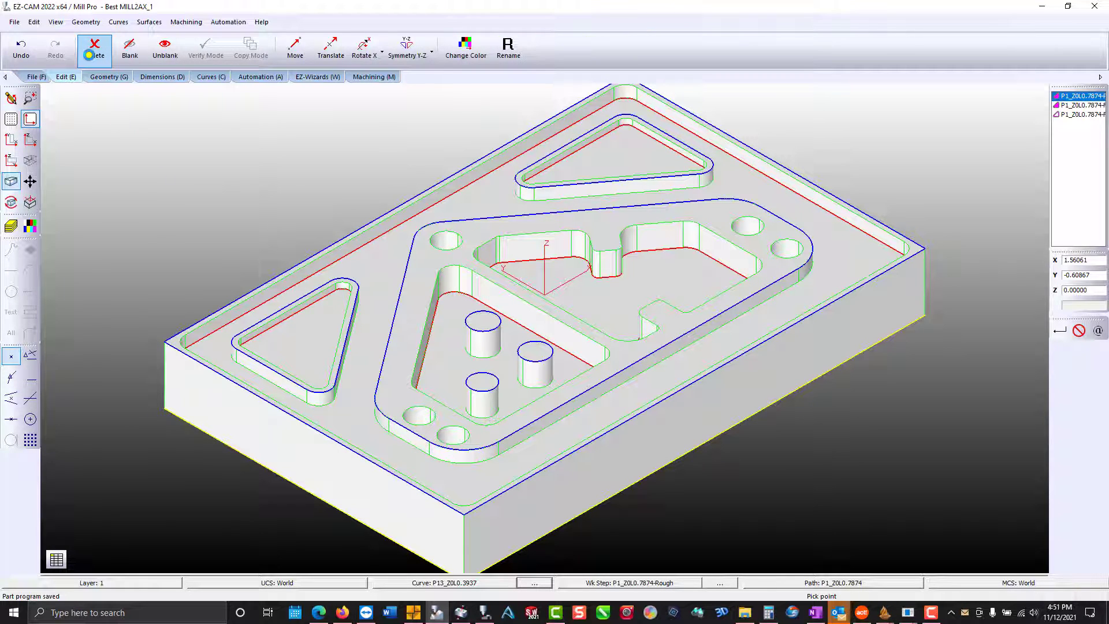
left_click(95, 49)
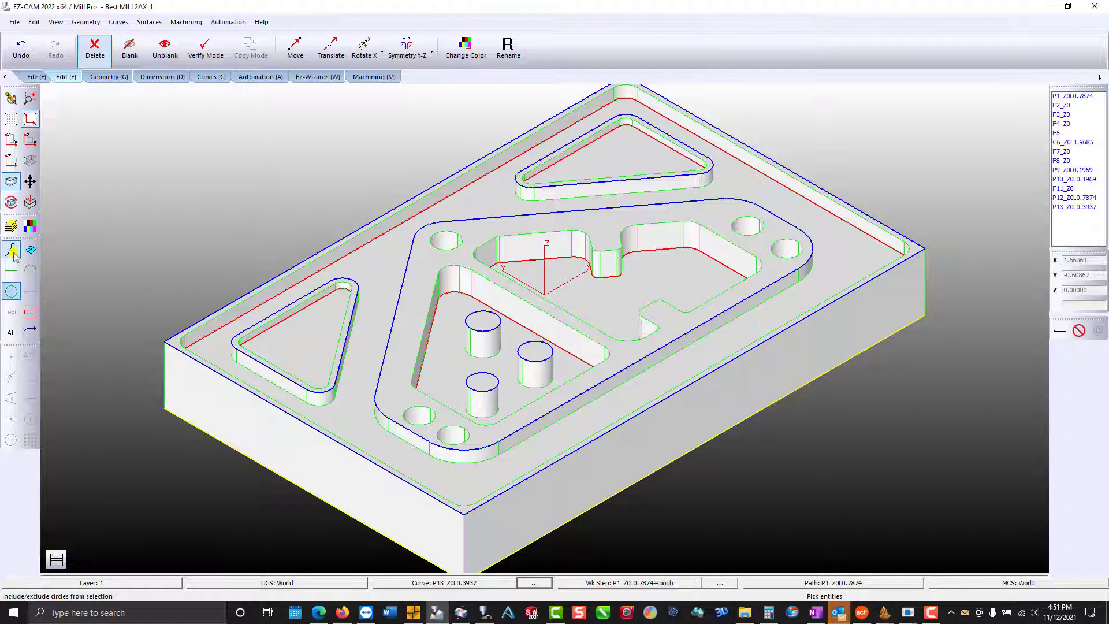
left_click(12, 334)
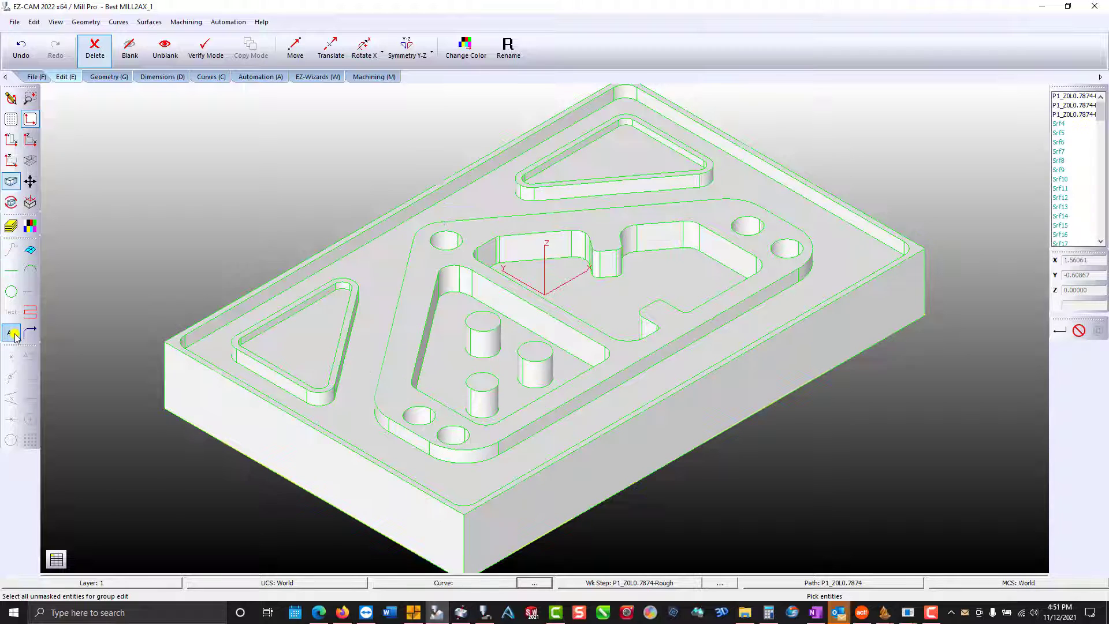
- Create face curve p1_1 on the floor of the left triangular pocket and generate its Pocket type 2 worksteps under rule ez
left_click(215, 79)
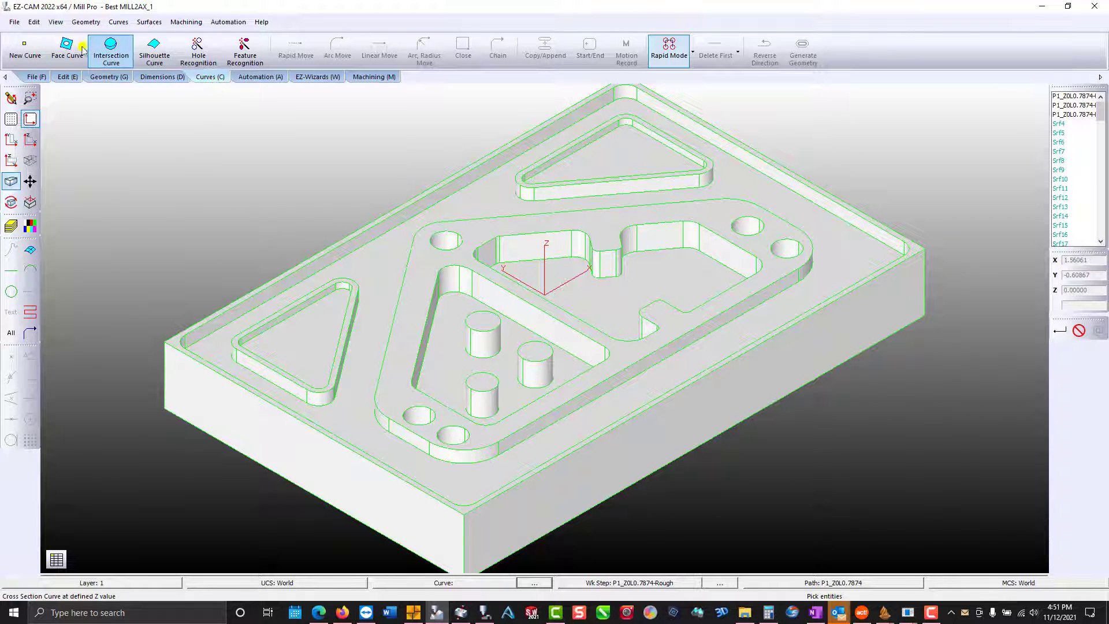
left_click(67, 48)
type("p")
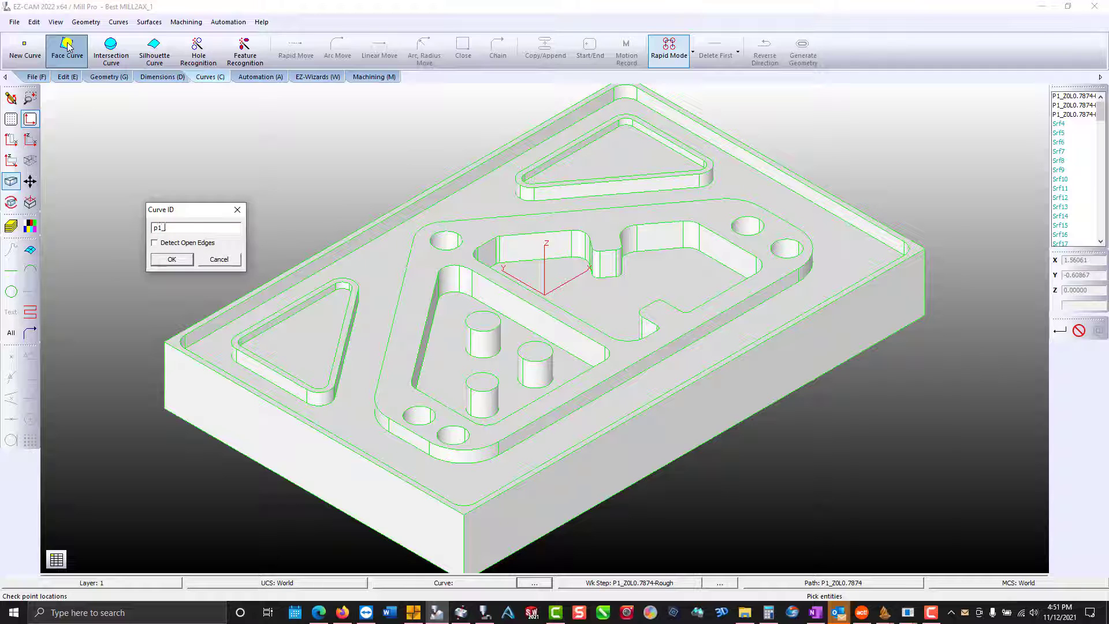
type("1_")
key("Return")
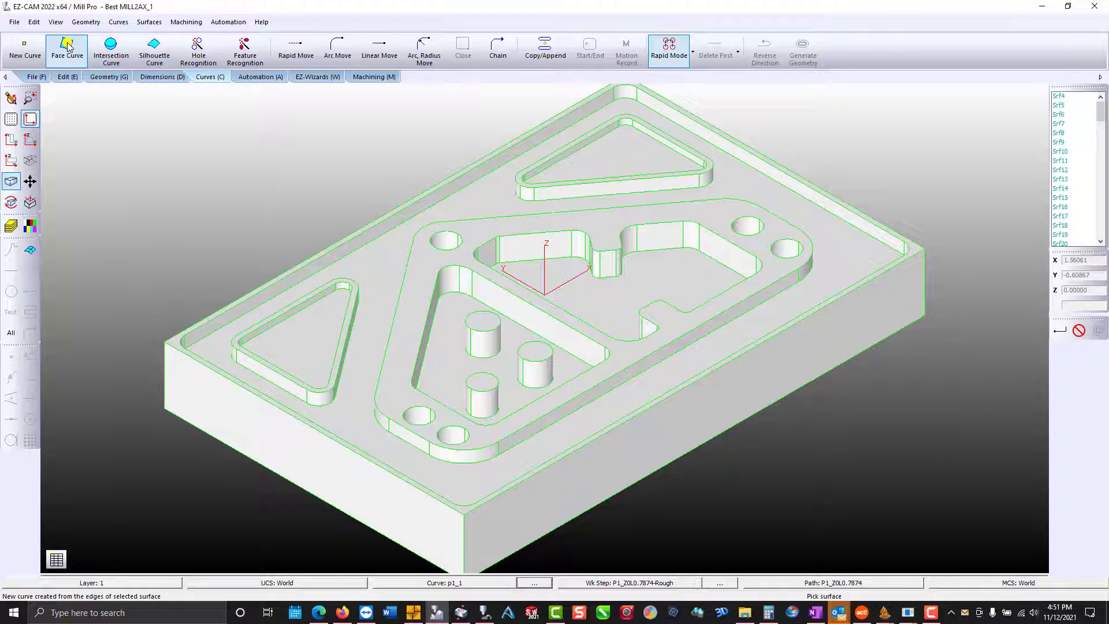
left_click(303, 341)
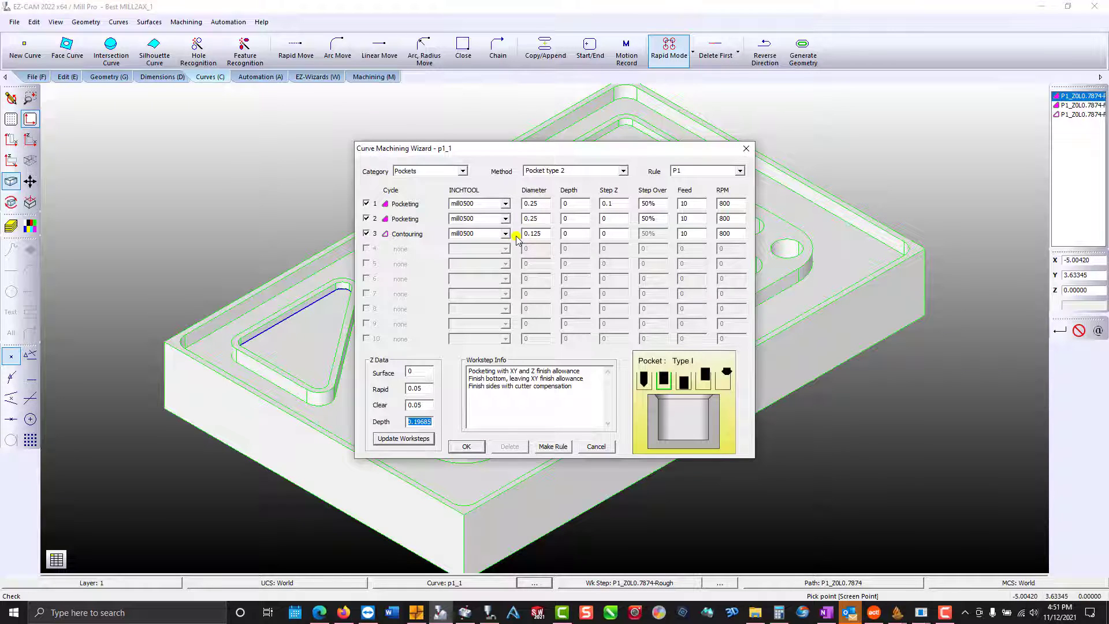
left_click(685, 171)
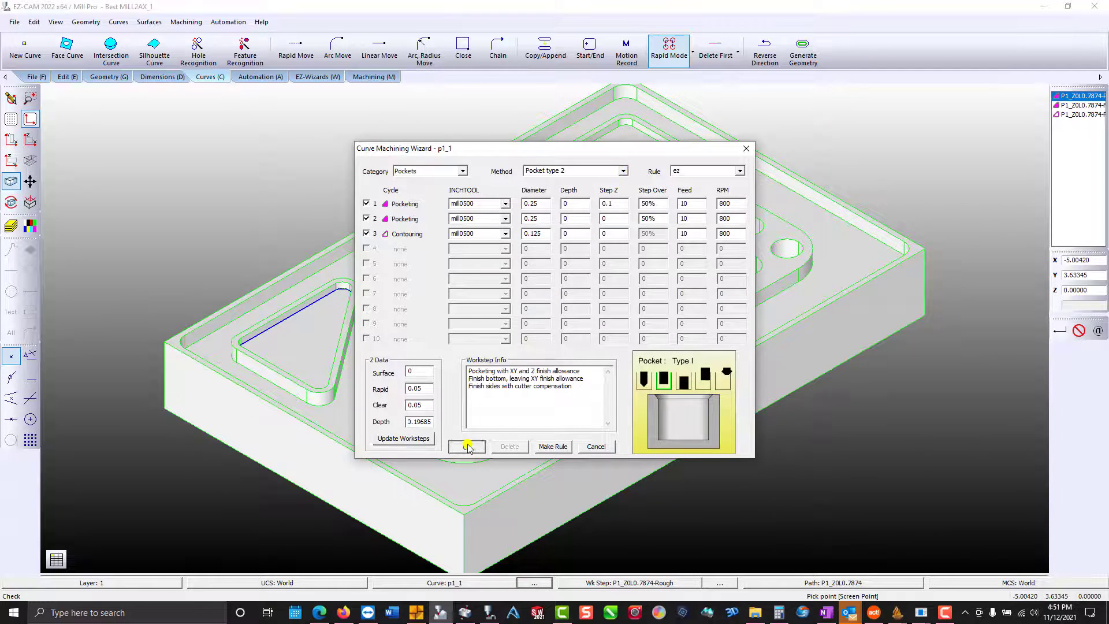
left_click(466, 447)
- Create face curve ez_1 on the floor of the upper triangular pocket and generate its Pocket type 2 worksteps using rule ez
left_click(59, 40)
type("ez_1")
key("Return")
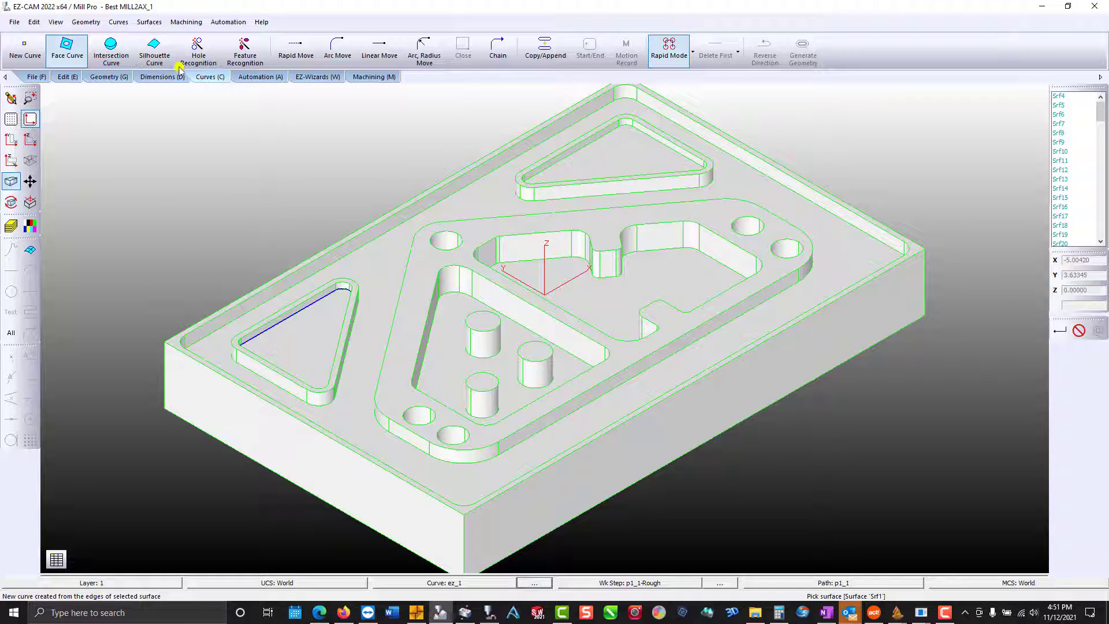
left_click(602, 168)
left_click(592, 147)
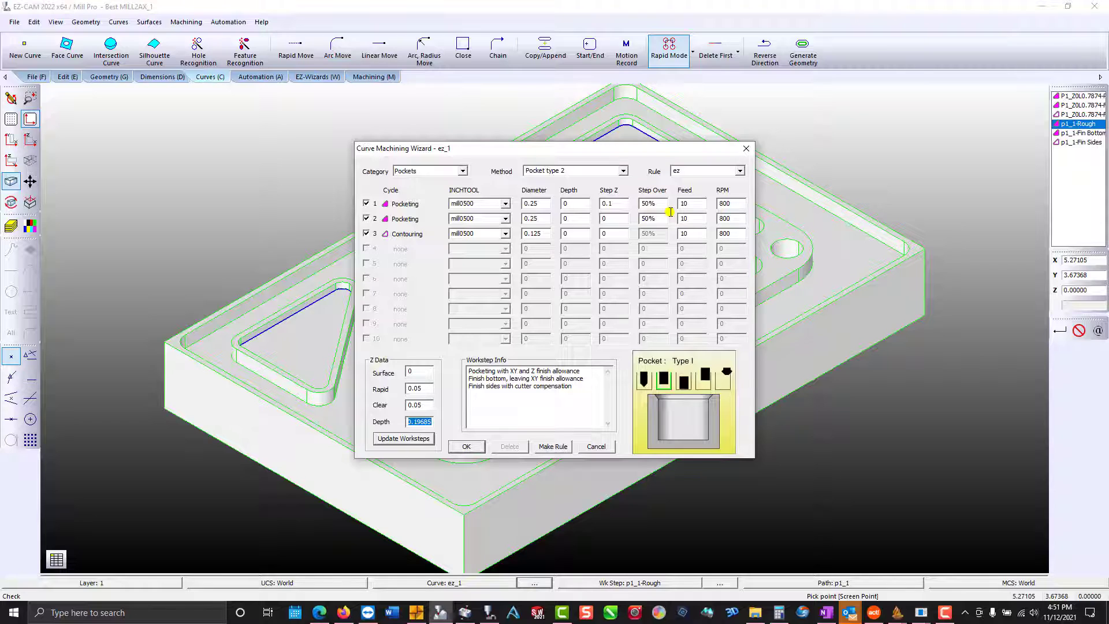
left_click(668, 171)
key("BackSpace")
left_click(464, 446)
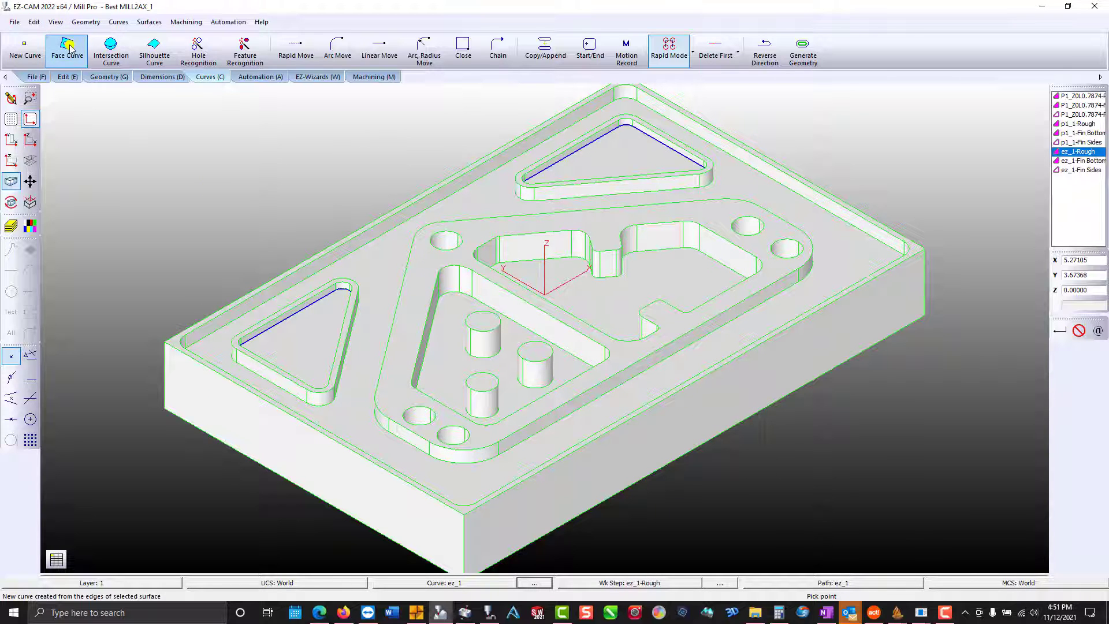
- Create a face curve with the default name on the notched central pocket's floor and check the rules offered for it
left_click(68, 48)
key("Return")
left_click(620, 290)
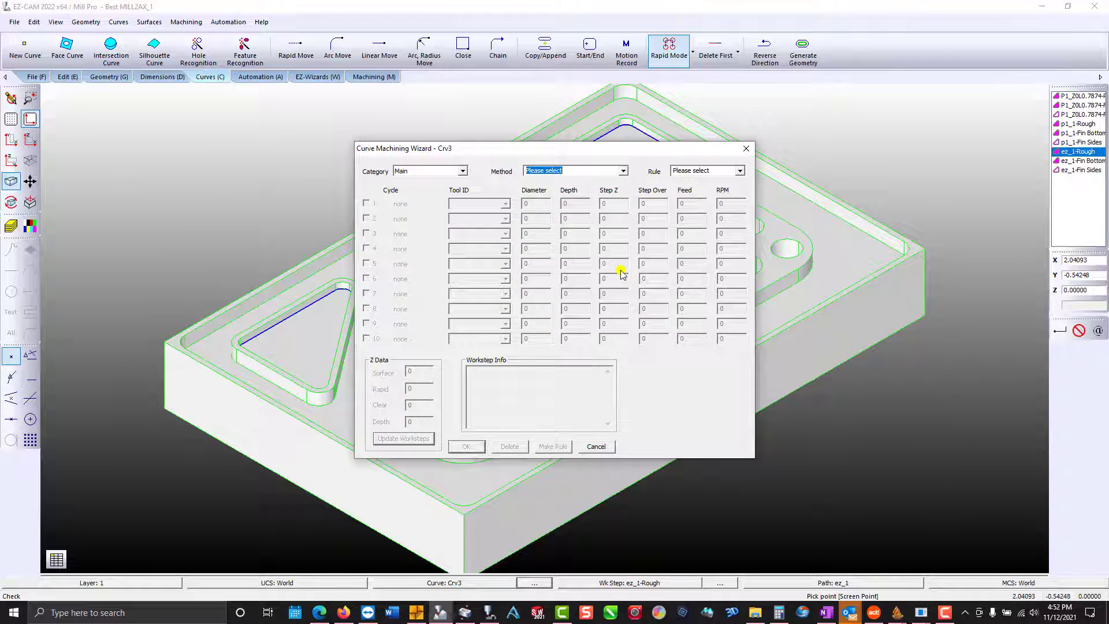
left_click(740, 171)
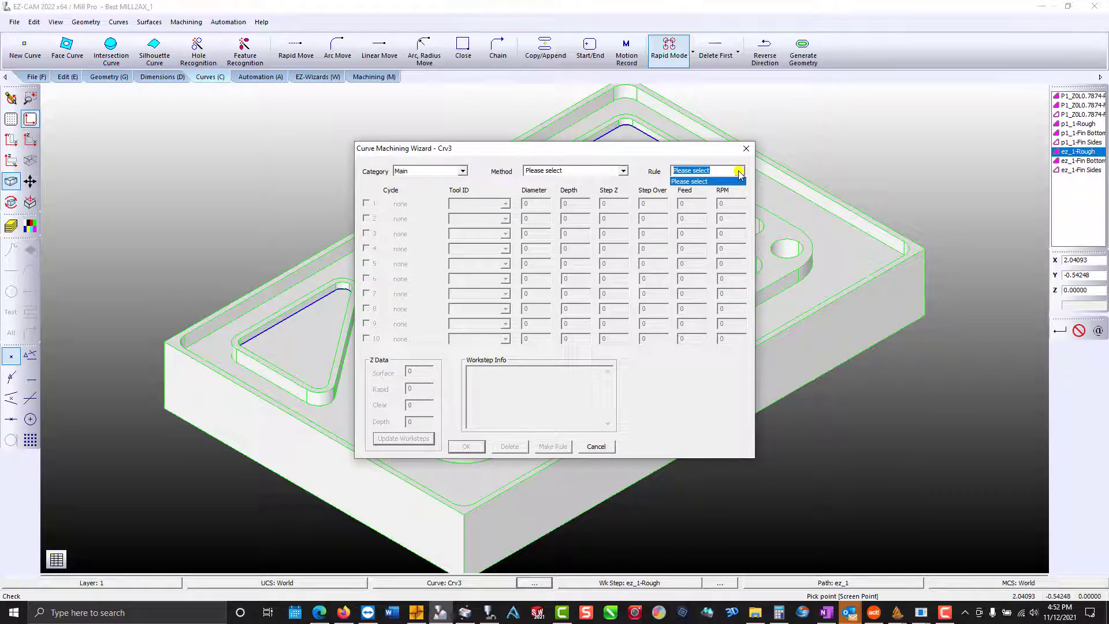
left_click(739, 174)
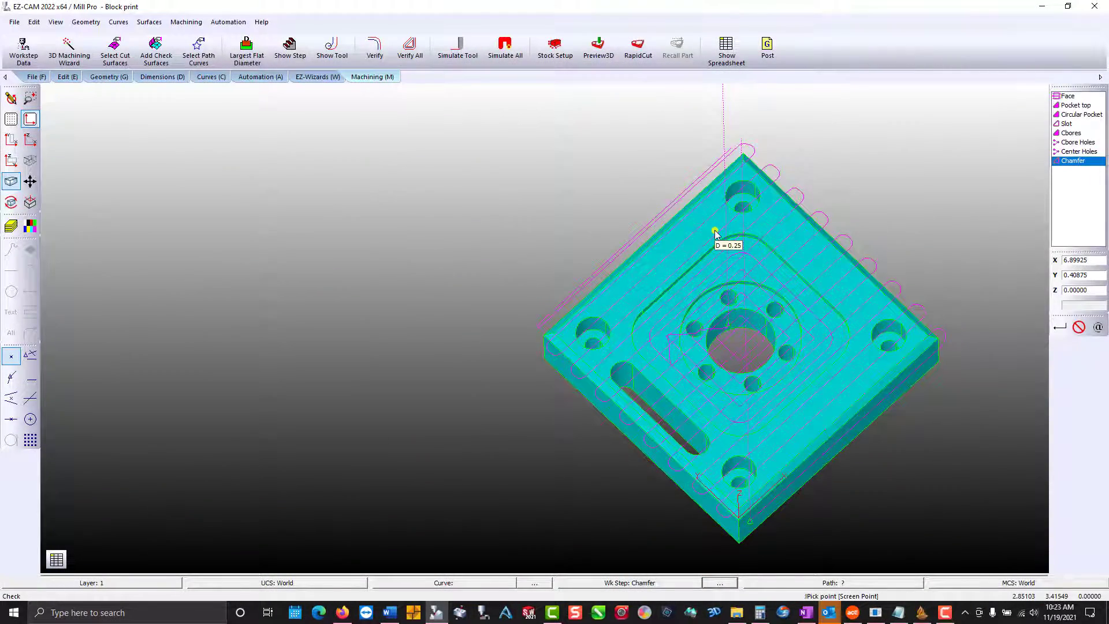
- Review the post processors and G-code options for the Block print part without posting
left_click(767, 49)
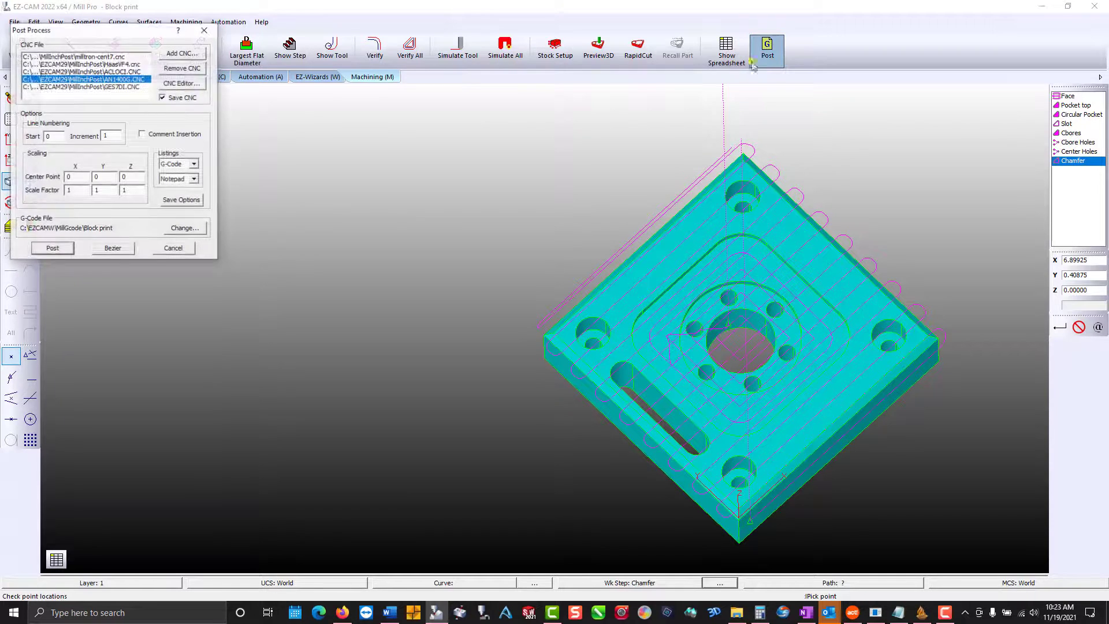
left_click_drag(103, 32, 493, 53)
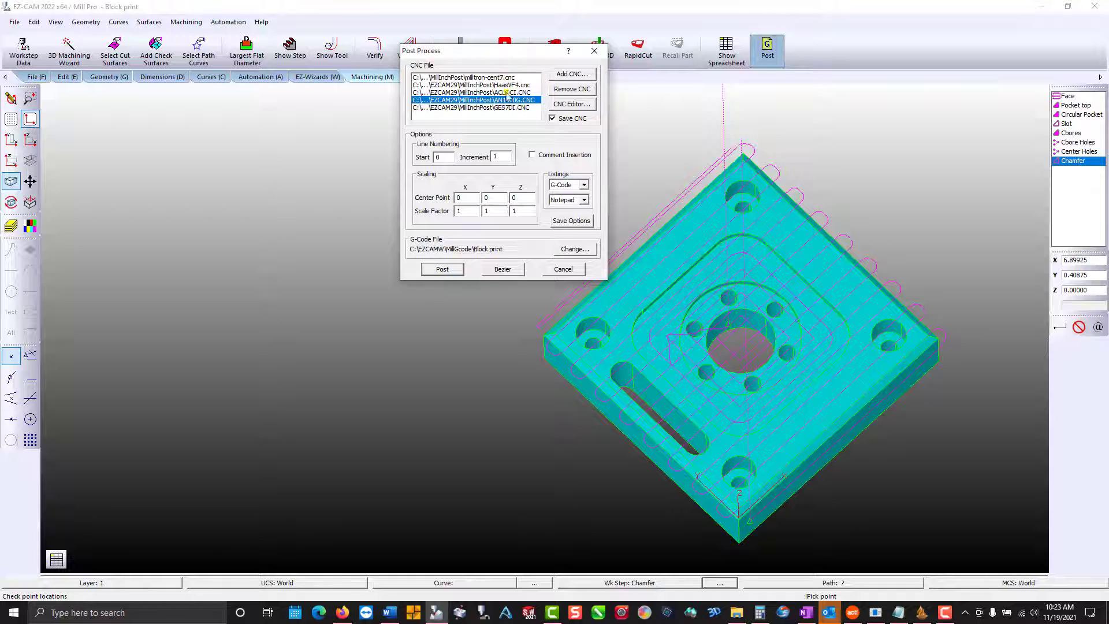
left_click(563, 270)
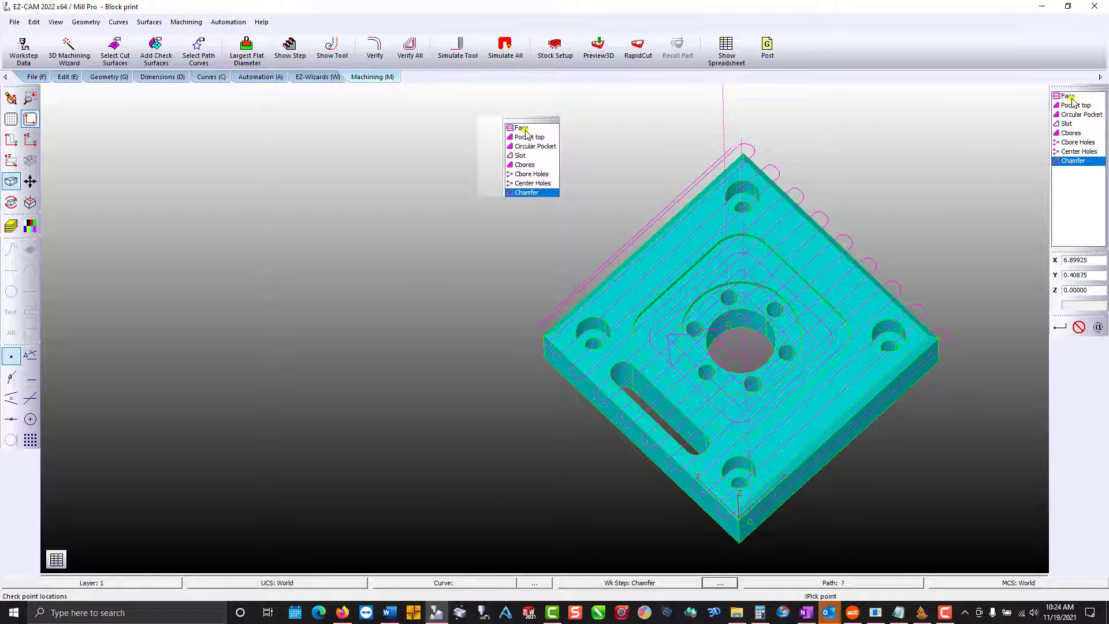
- Select the Face workstep and look over the actions available for it
left_click(1068, 96)
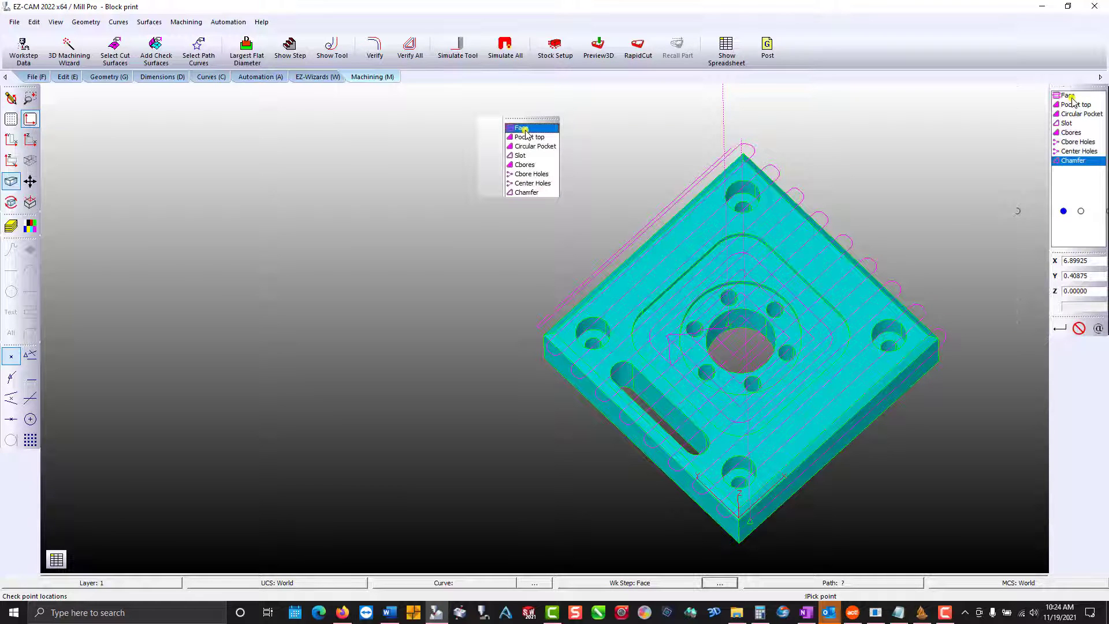
right_click(1069, 97)
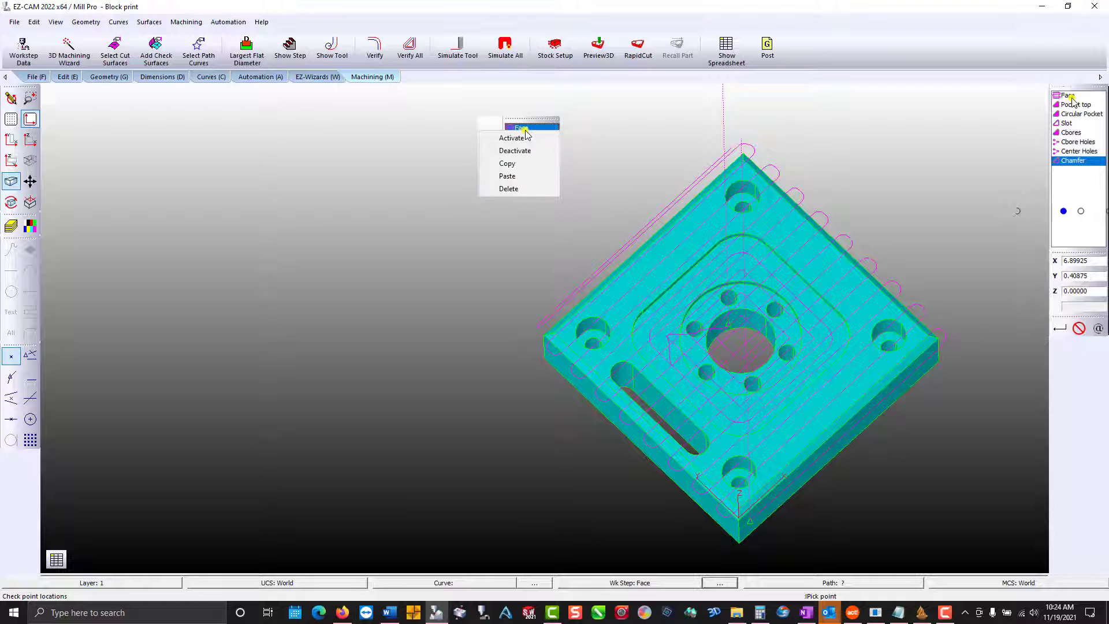
left_click(533, 189)
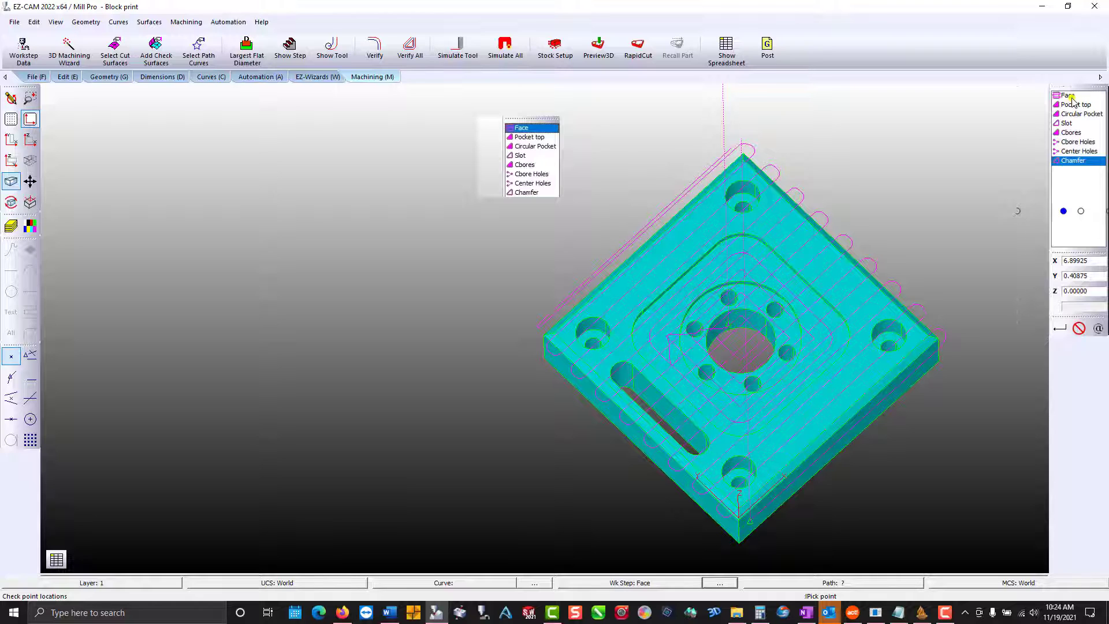
- Select the range of worksteps from Pocket top through Cbore Holes in the workstep list
left_click(535, 146)
left_click(532, 173, "shift")
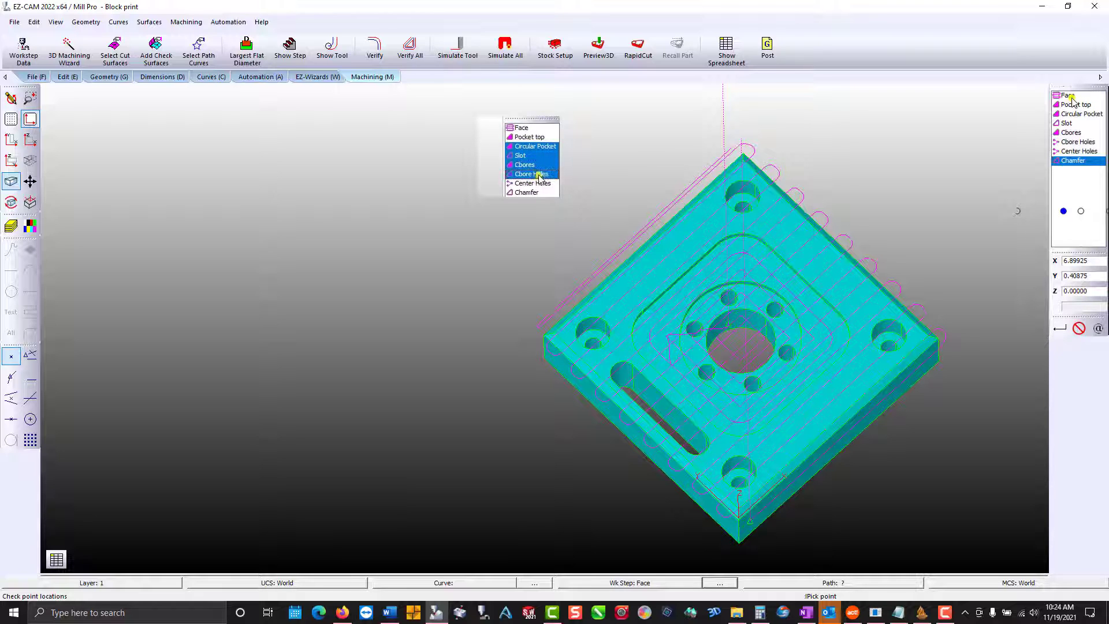
left_click(538, 137)
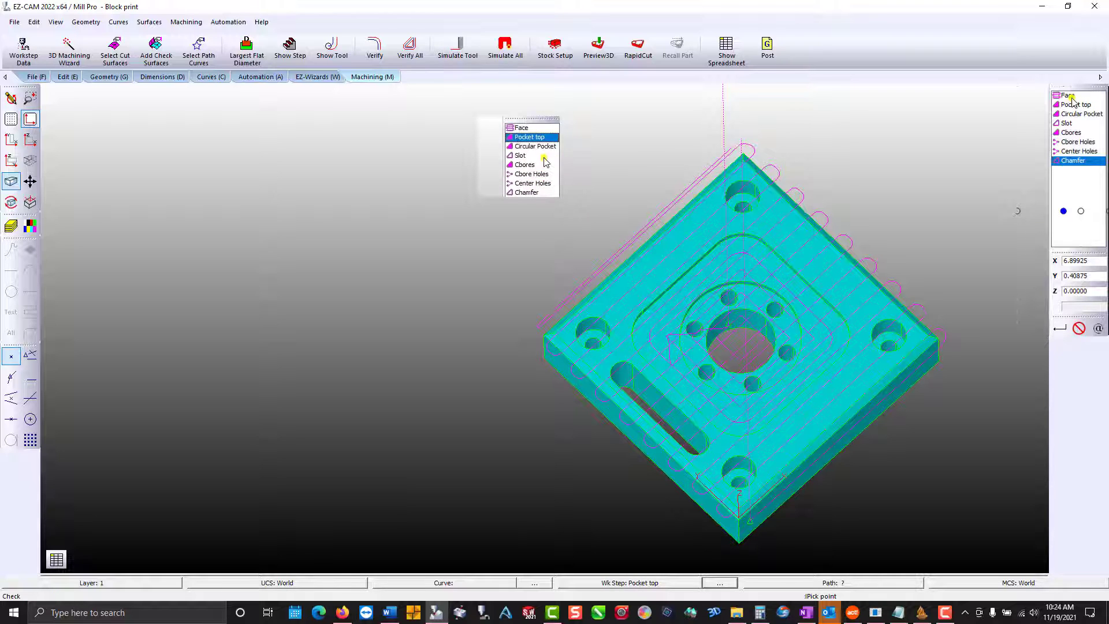
left_click(543, 175, "shift")
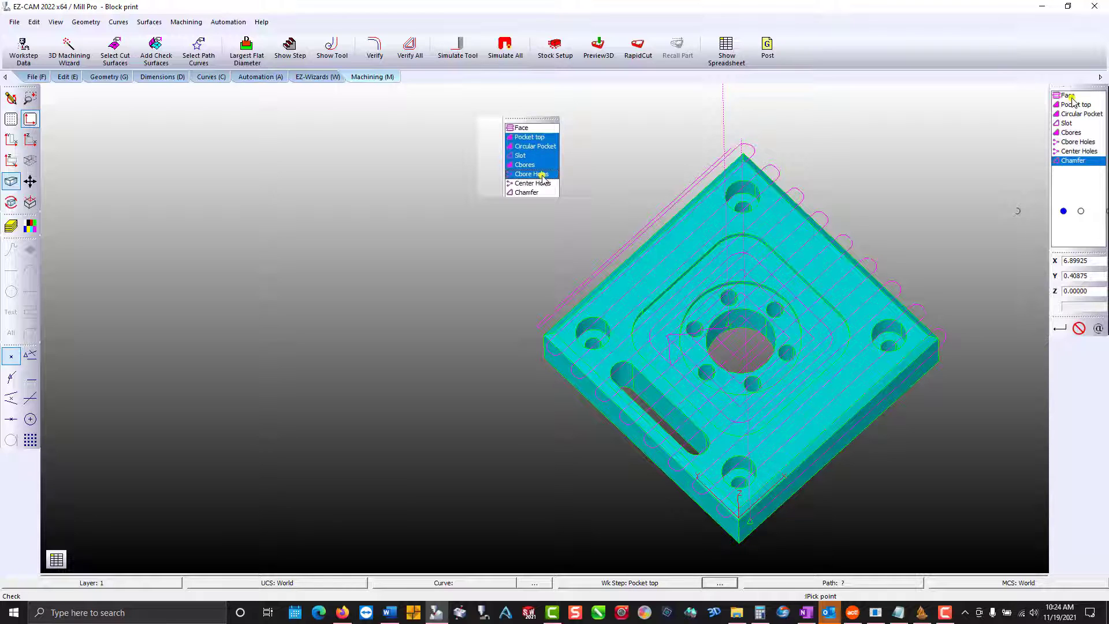
- Select the Pocket top and Circular Pocket worksteps together, adding the non-adjacent Cbore Holes workstep to the selection
left_click(537, 137)
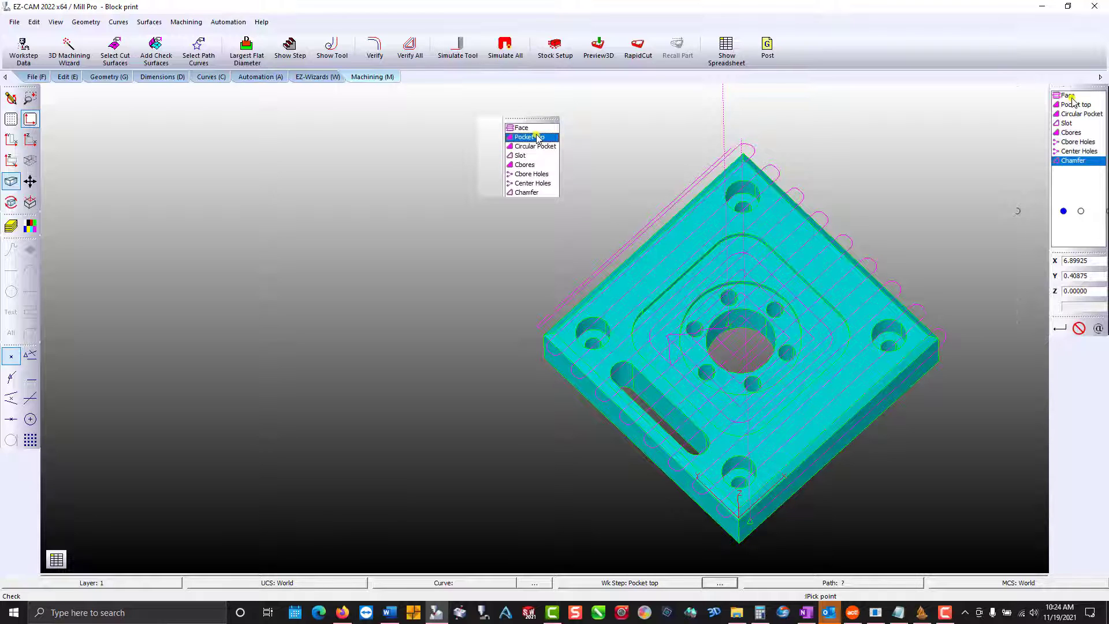
left_click(537, 148, "shift")
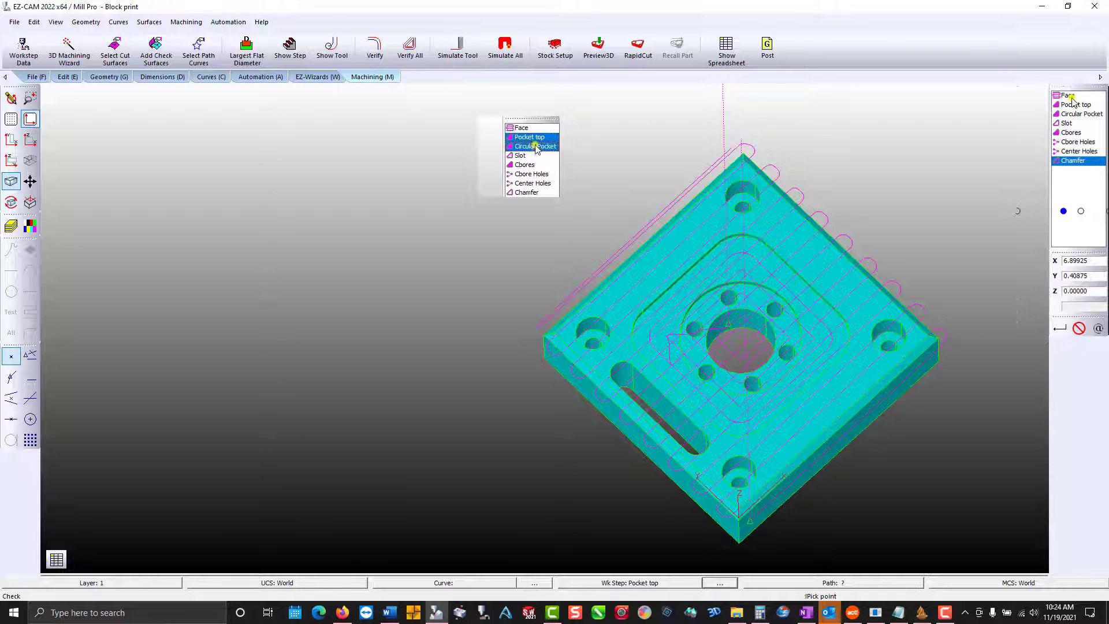
left_click(539, 175, "ctrl")
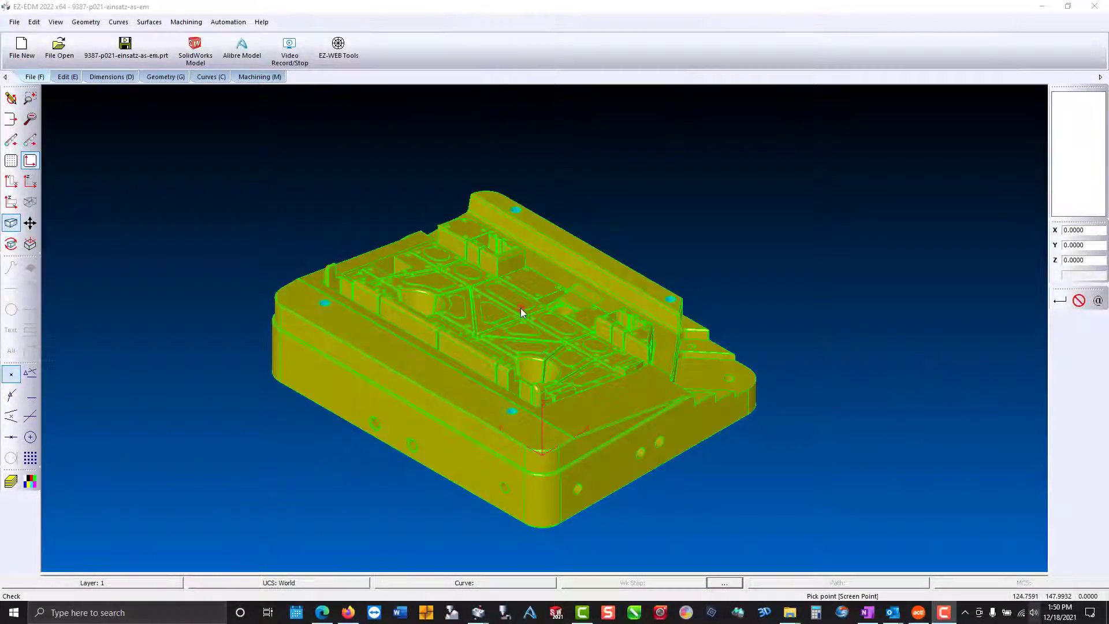
- In EZ-EDM, place the World origin at the model's bottom lower-left corner and write the model size to the stock settings
middle_click_drag(522, 309, 508, 470)
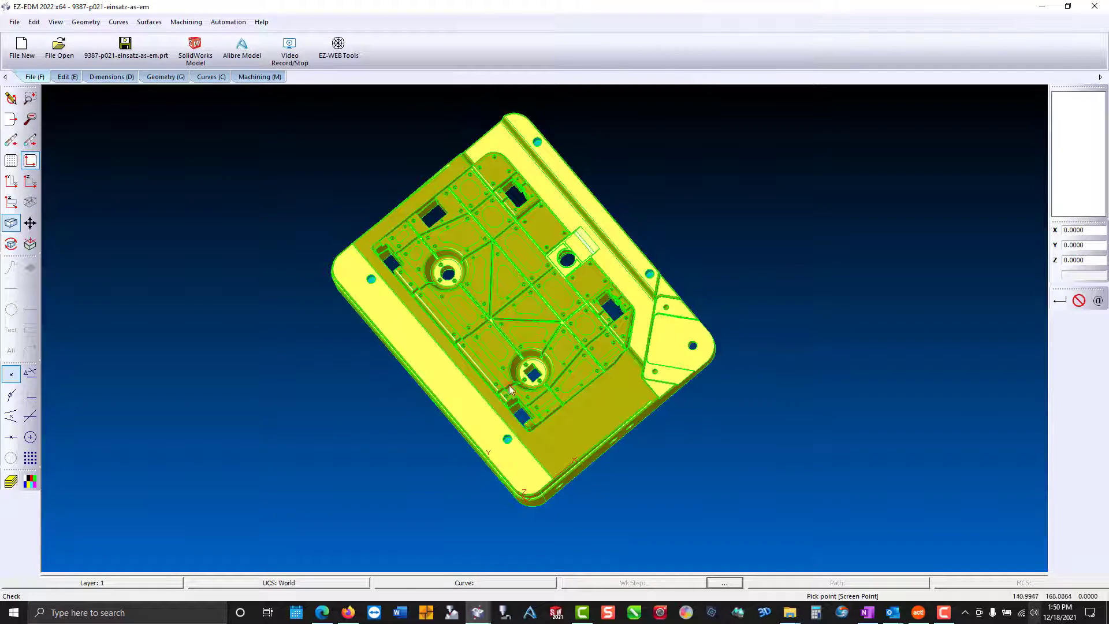
middle_click_drag(514, 344, 530, 273)
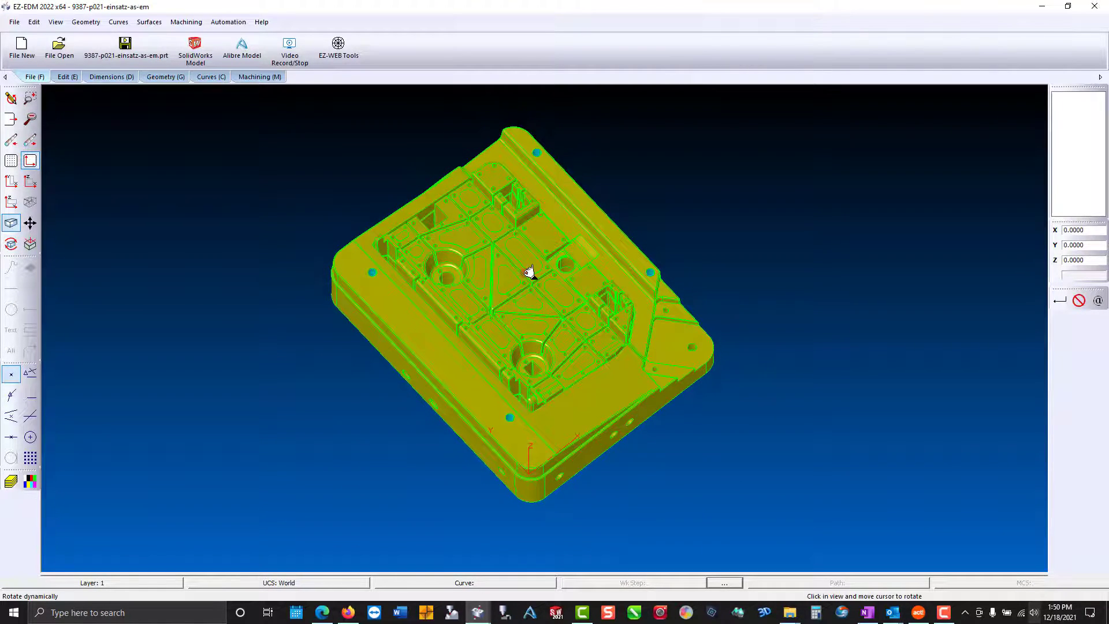
left_click(32, 243)
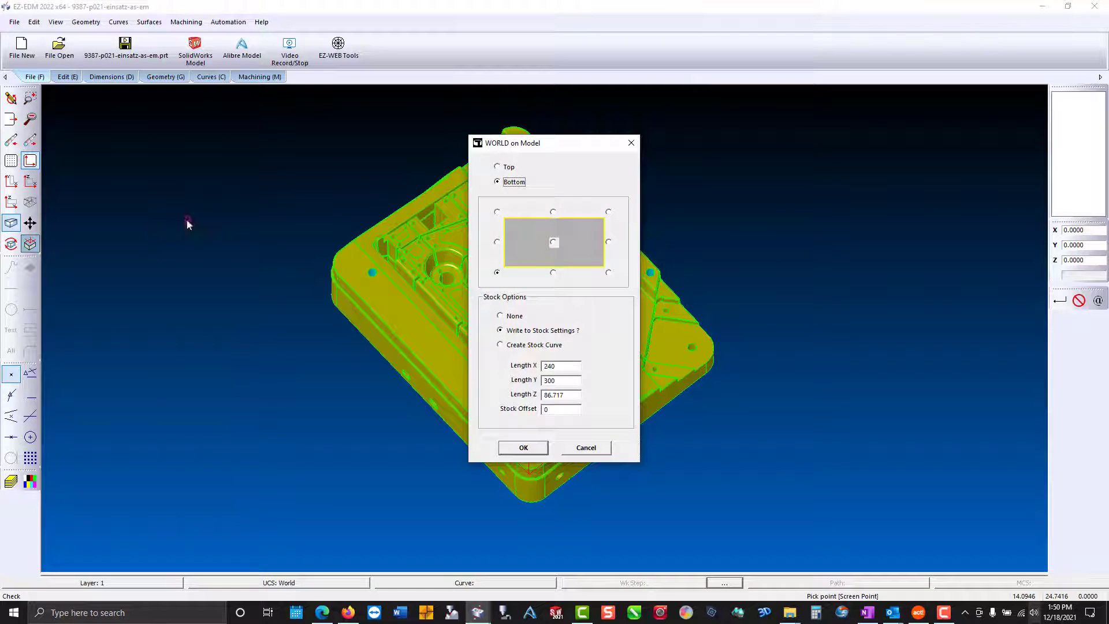
left_click(508, 182)
left_click(498, 273)
left_click(529, 332)
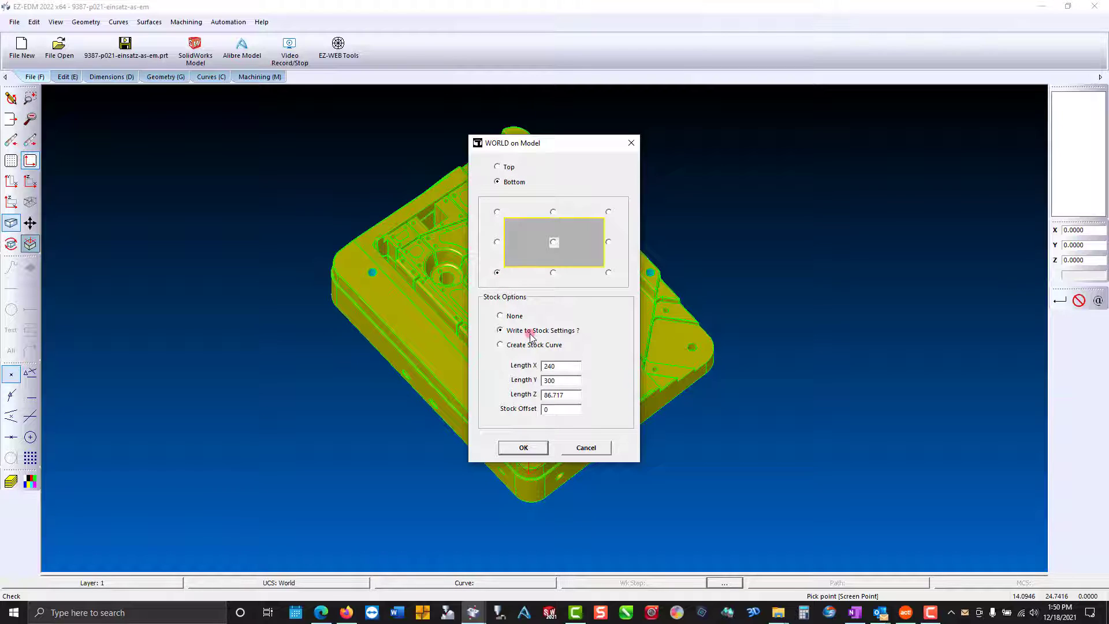
left_click(530, 334)
left_click(528, 448)
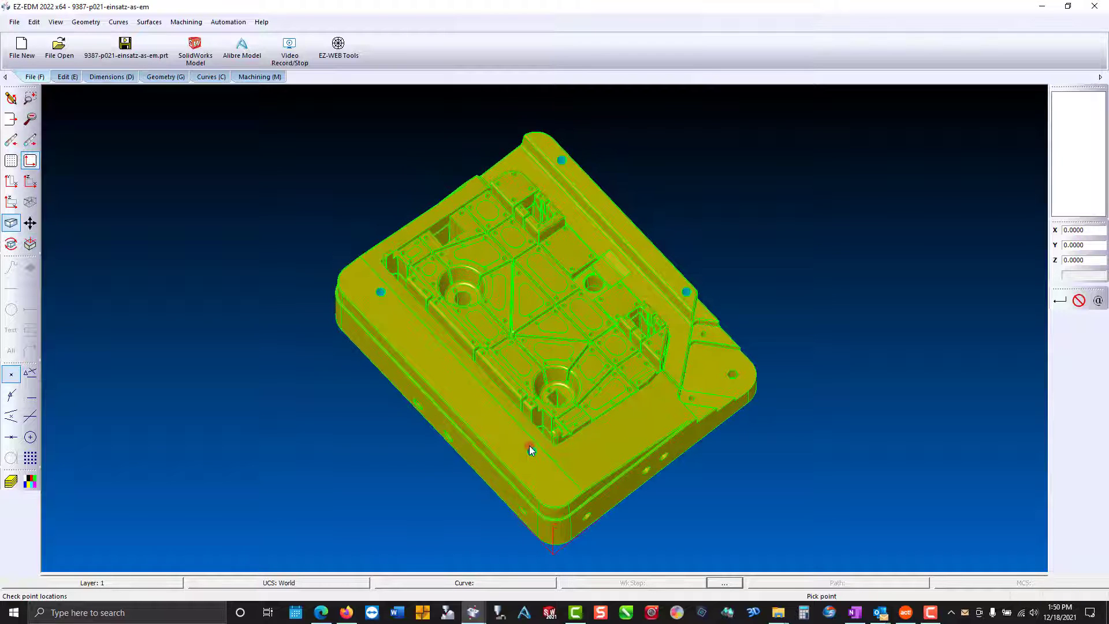
- Run Die Profile Recognition on the solid plate and inspect the profile curve at the rectangular through opening
left_click(217, 79)
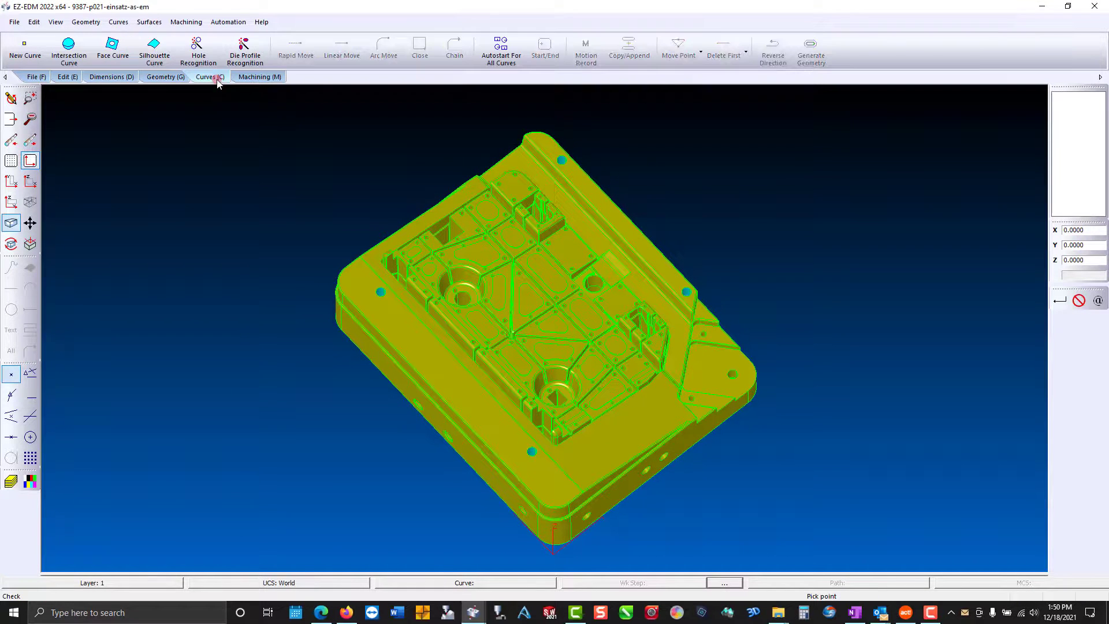
left_click(261, 39)
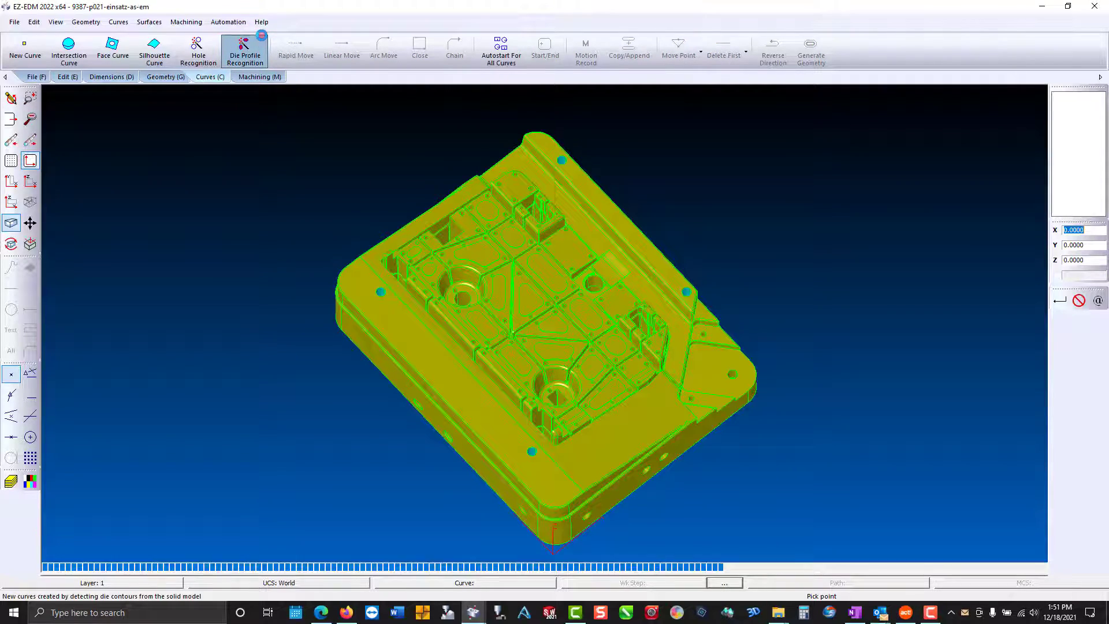
scroll(574, 385, "up", 5)
middle_click_drag(574, 385, 567, 453)
scroll(575, 413, "down", 6)
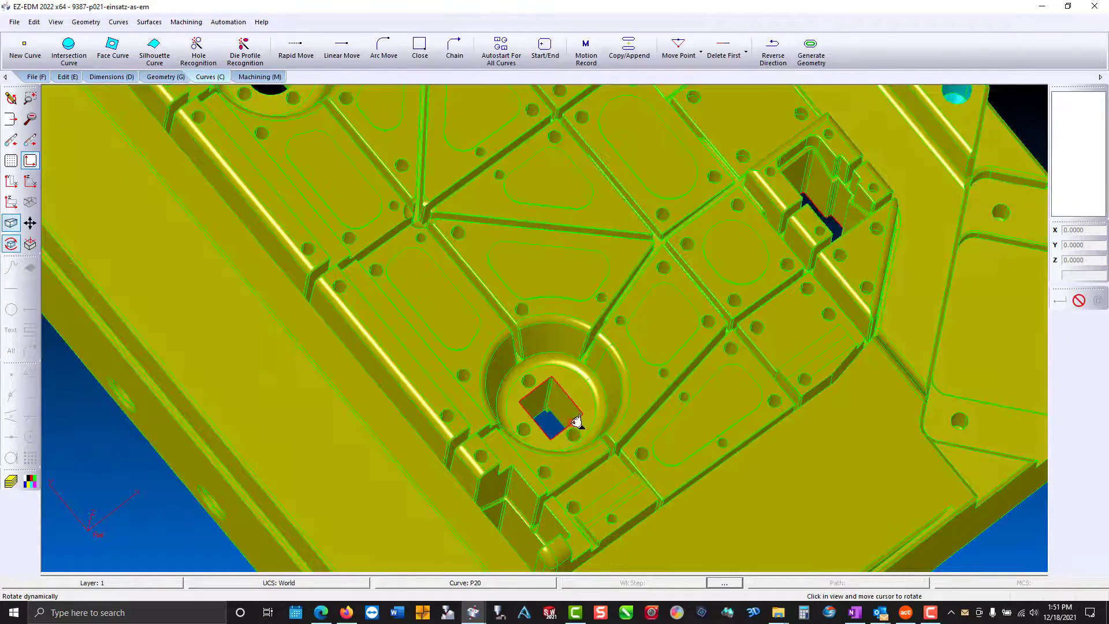
- Run Hole Recognition on the plate and inspect the resulting hole curves around the round recess
left_click(208, 49)
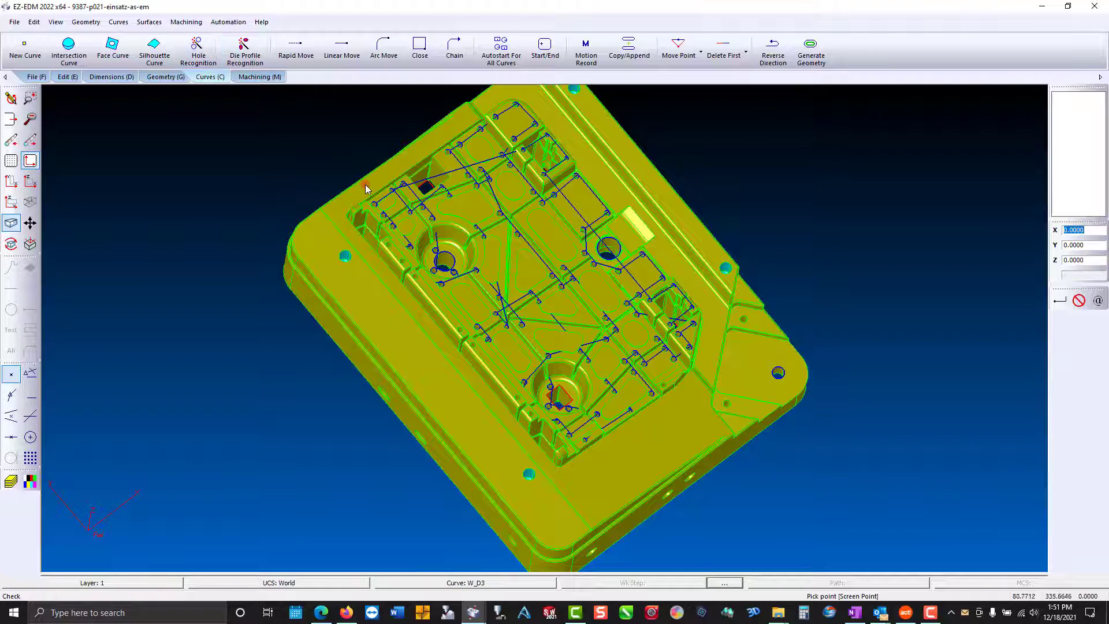
scroll(365, 189, "up", 8)
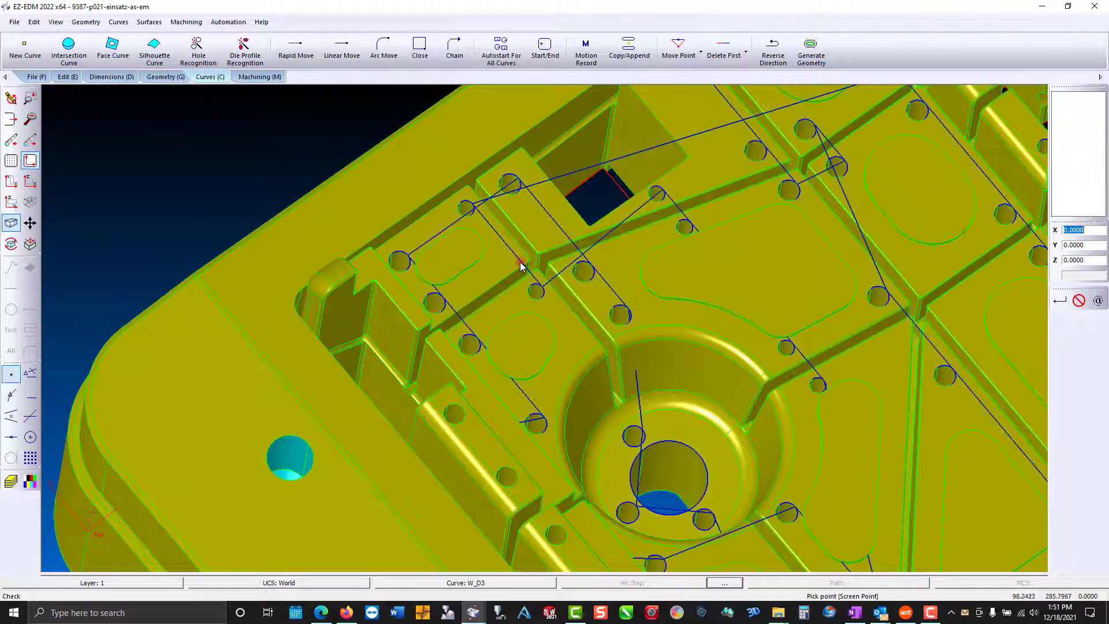
scroll(358, 212, "down", 7)
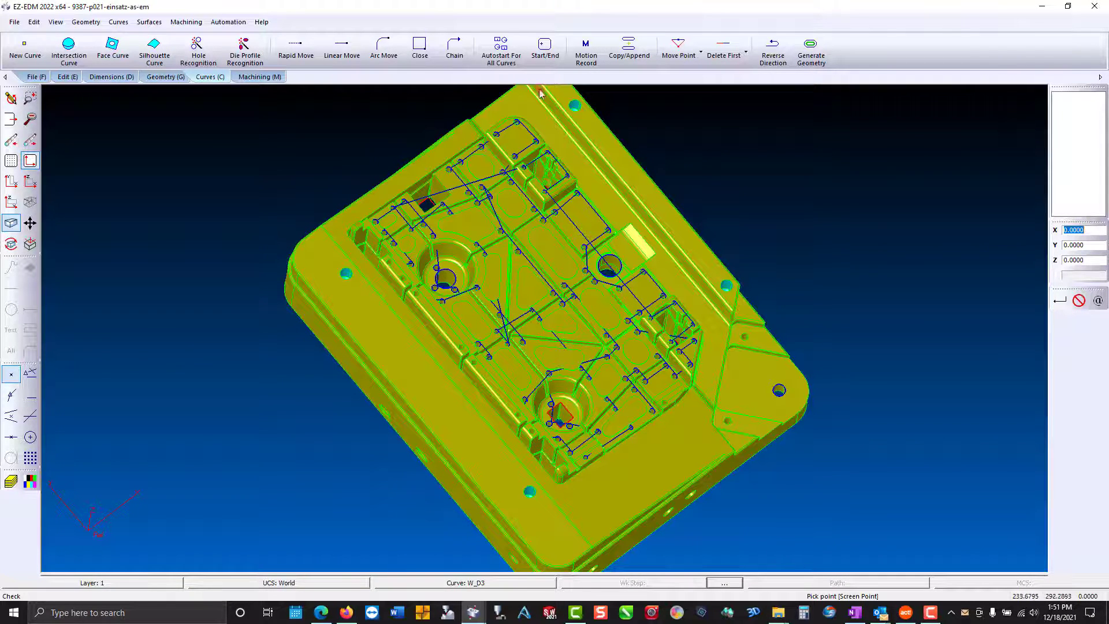
- Add automatic start/end points to all curves using the Die profile type and counterclockwise direction, and inspect the lead-ins up close
left_click(500, 51)
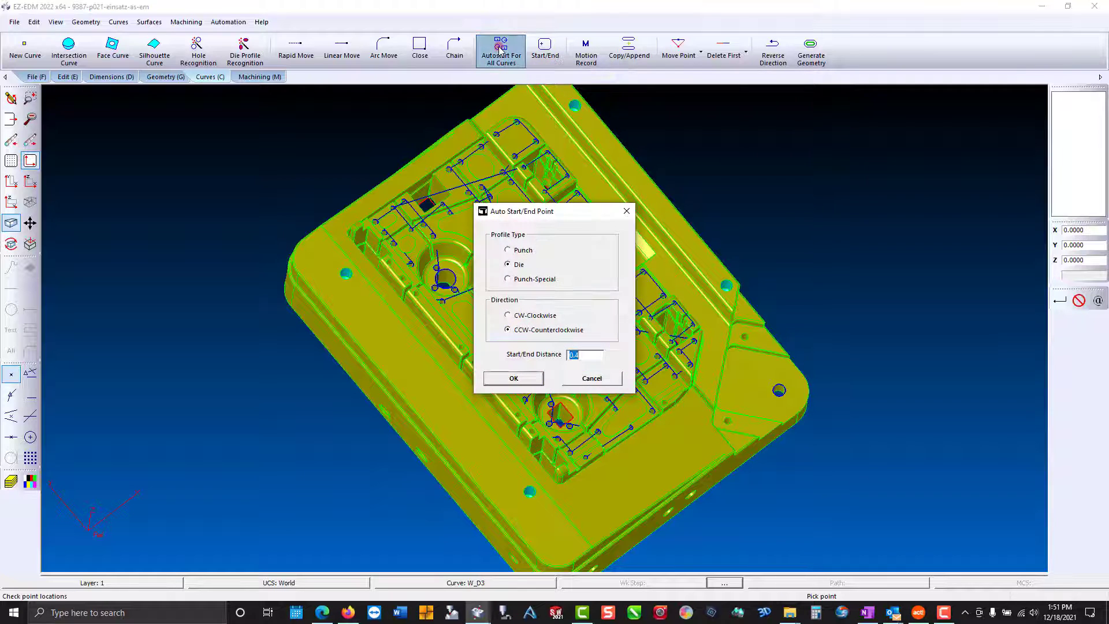
left_click(518, 268)
left_click(532, 380)
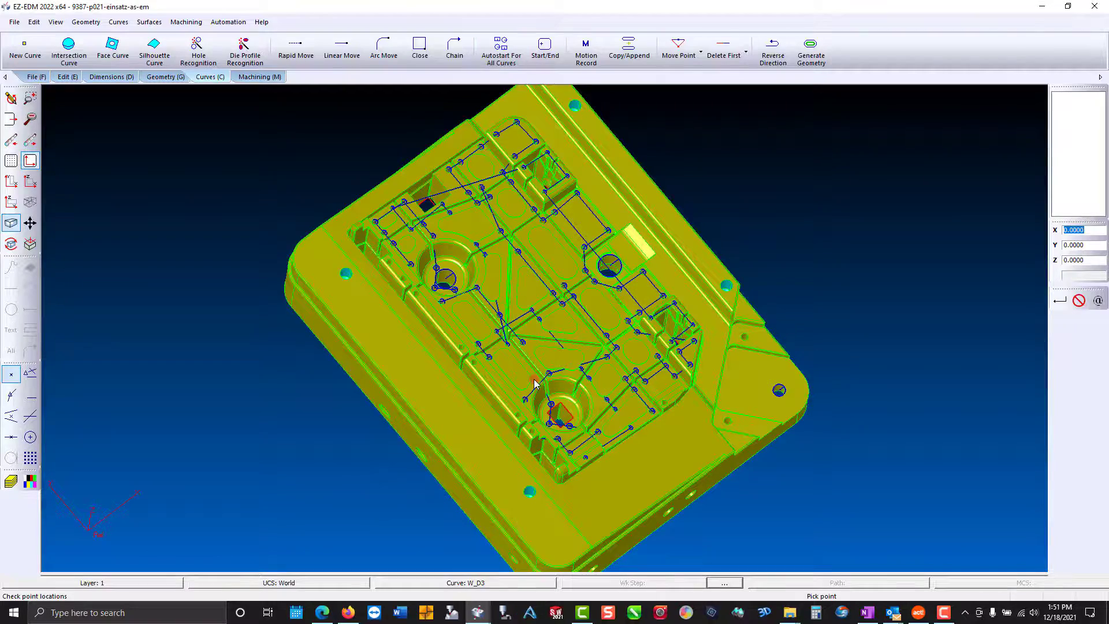
scroll(534, 383, "up", 10)
scroll(571, 435, "up", 4)
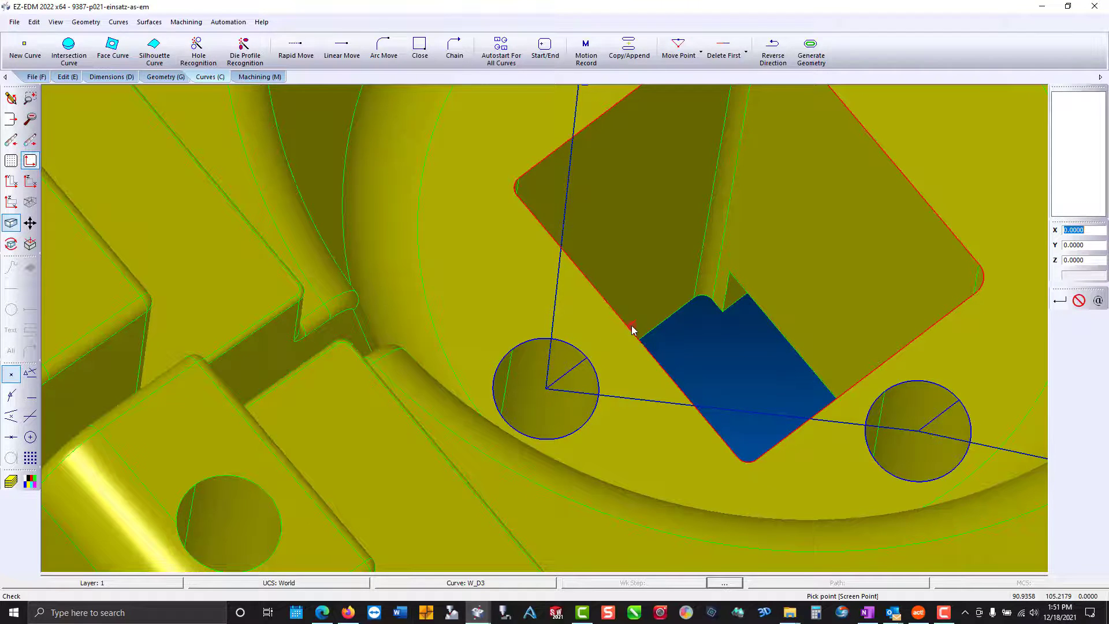
scroll(561, 378, "down", 10)
scroll(561, 378, "down", 5)
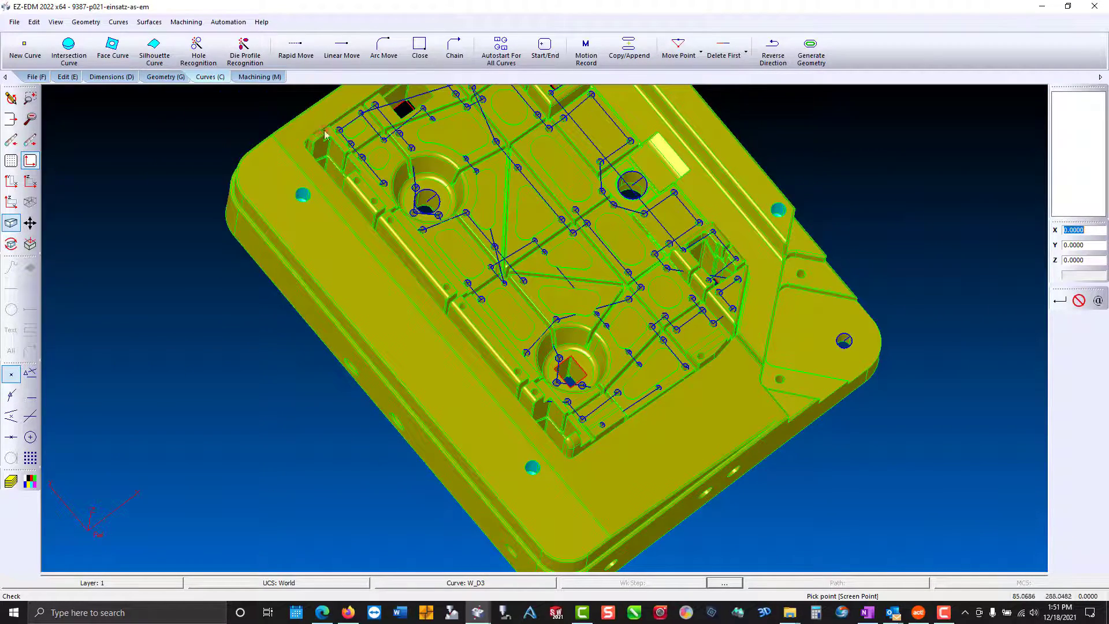
- Create a die workstep with the ID die, a thickness of 87 and two land cuts
left_click(269, 78)
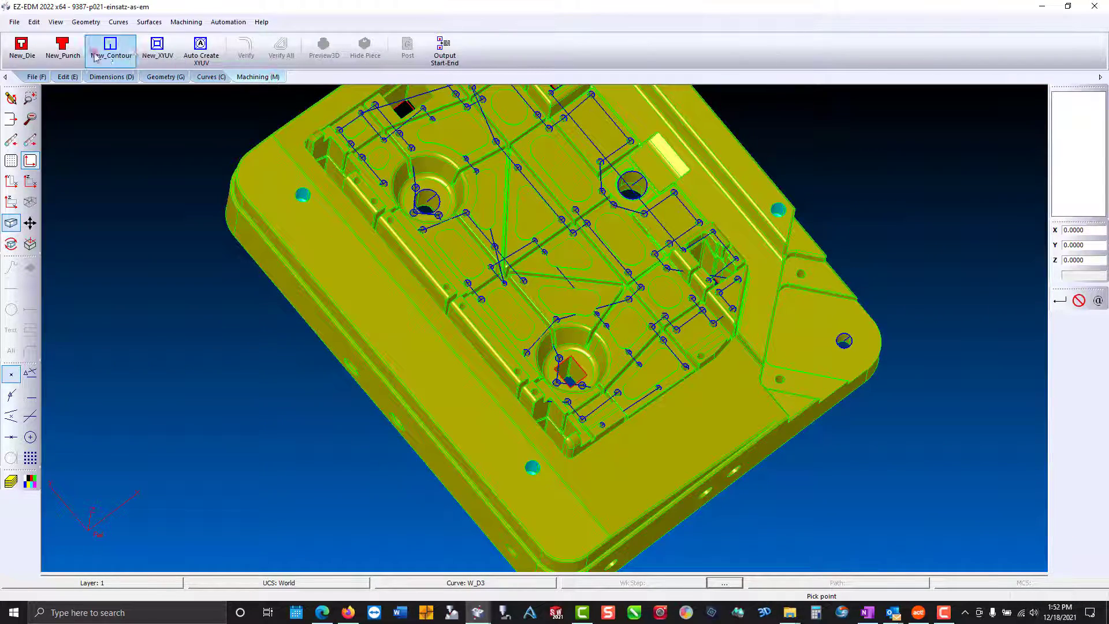
left_click(28, 49)
type("d")
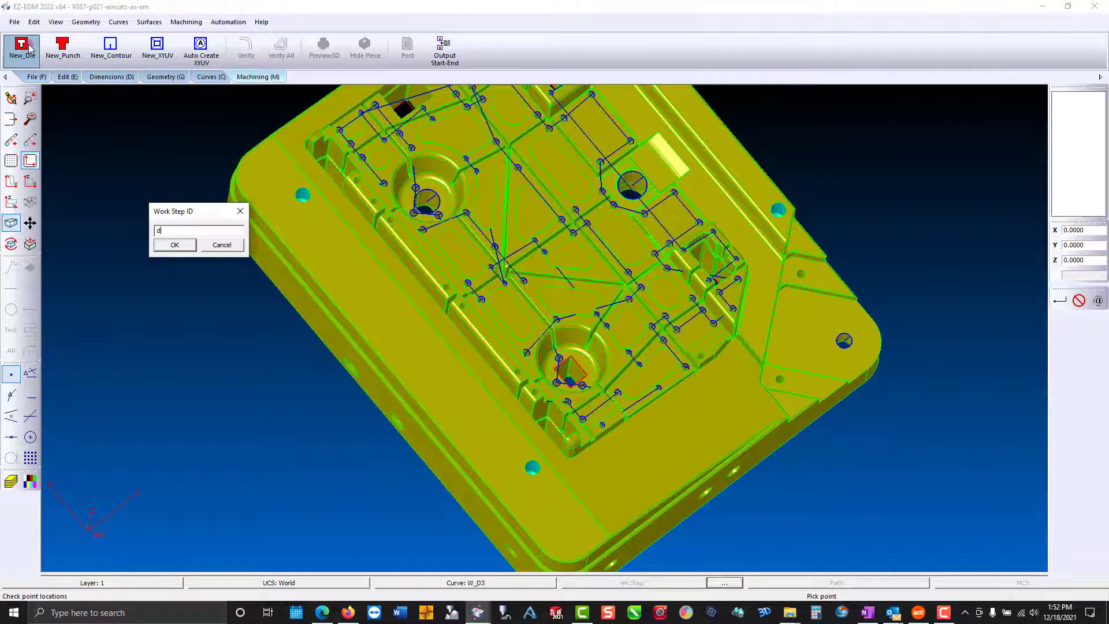
key("Return")
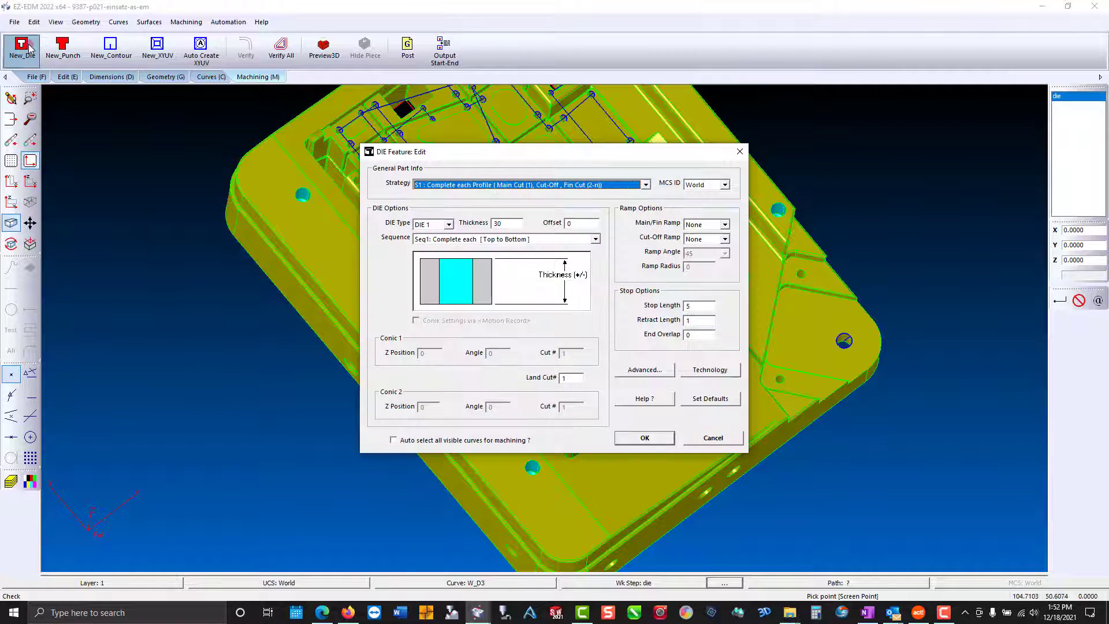
double_click(508, 222)
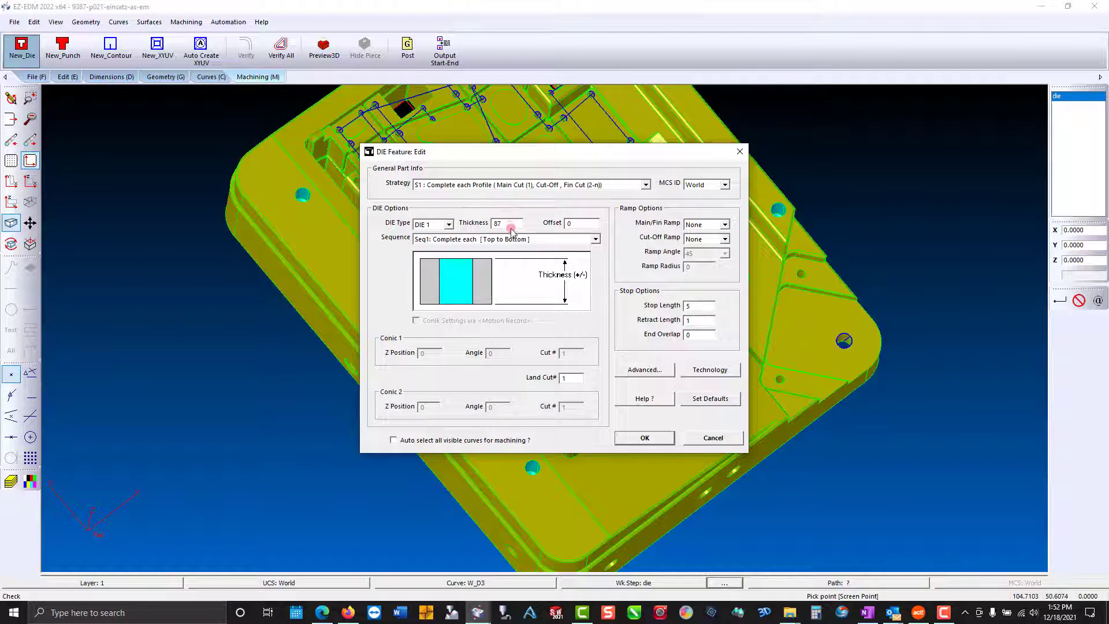
left_click(569, 379)
- Review the die's technology data for feed, compensation and wire diameter, and accept it together with the die feature settings
left_click(699, 371)
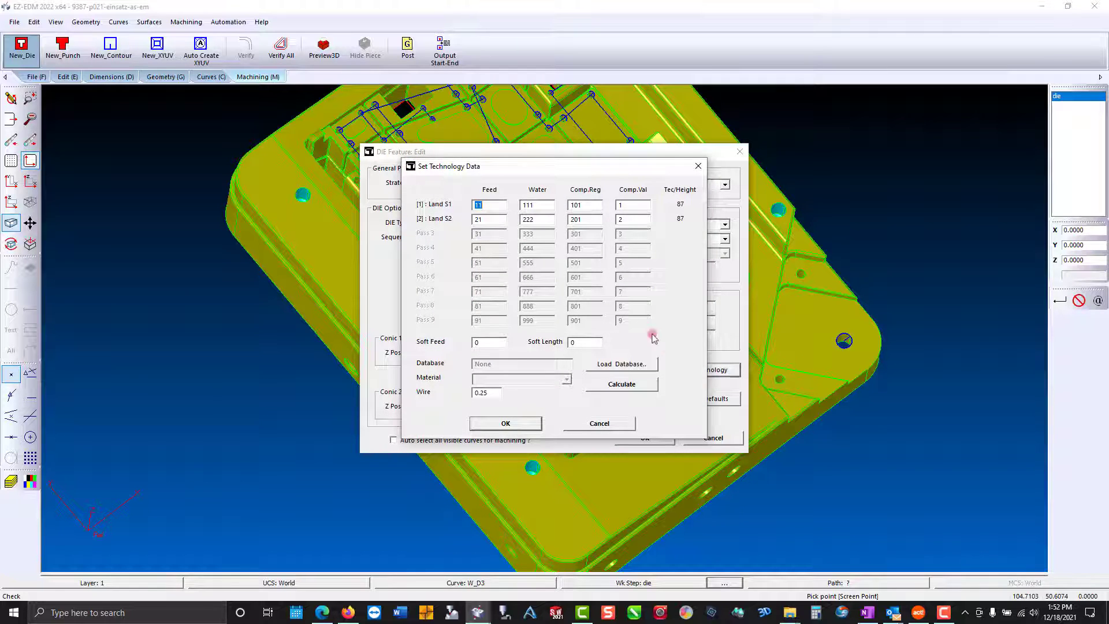
left_click(500, 205)
left_click(596, 208)
left_click(634, 205)
left_click(490, 396)
left_click(506, 423)
left_click(623, 439)
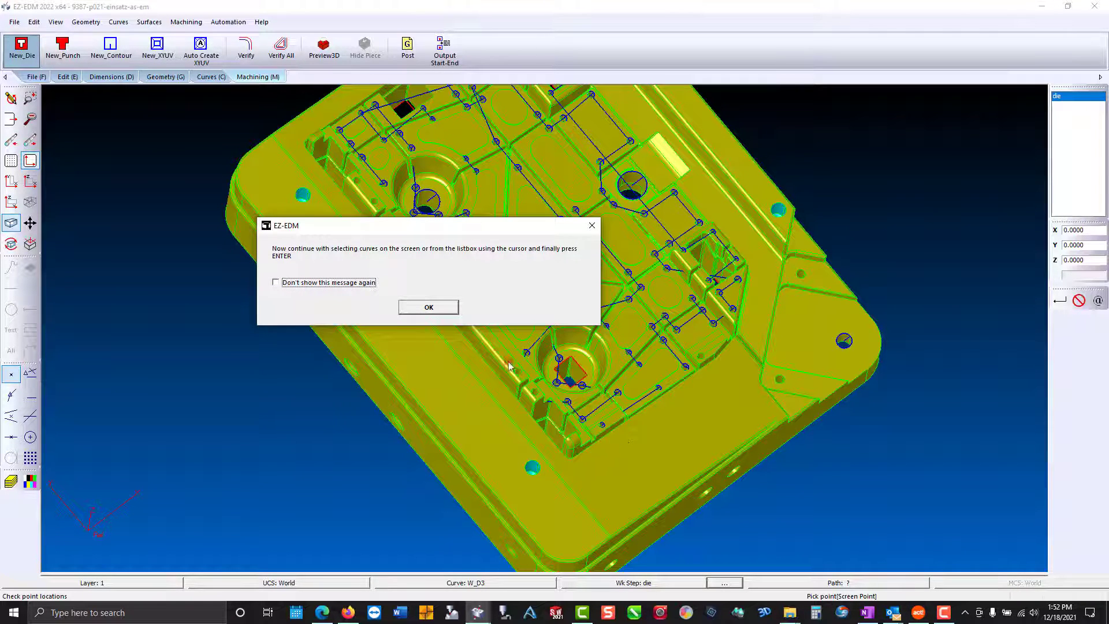
- Assign all recognised profile and hole curves to the die workstep and verify its wire path
left_click(422, 307)
scroll(422, 306, "down", 5)
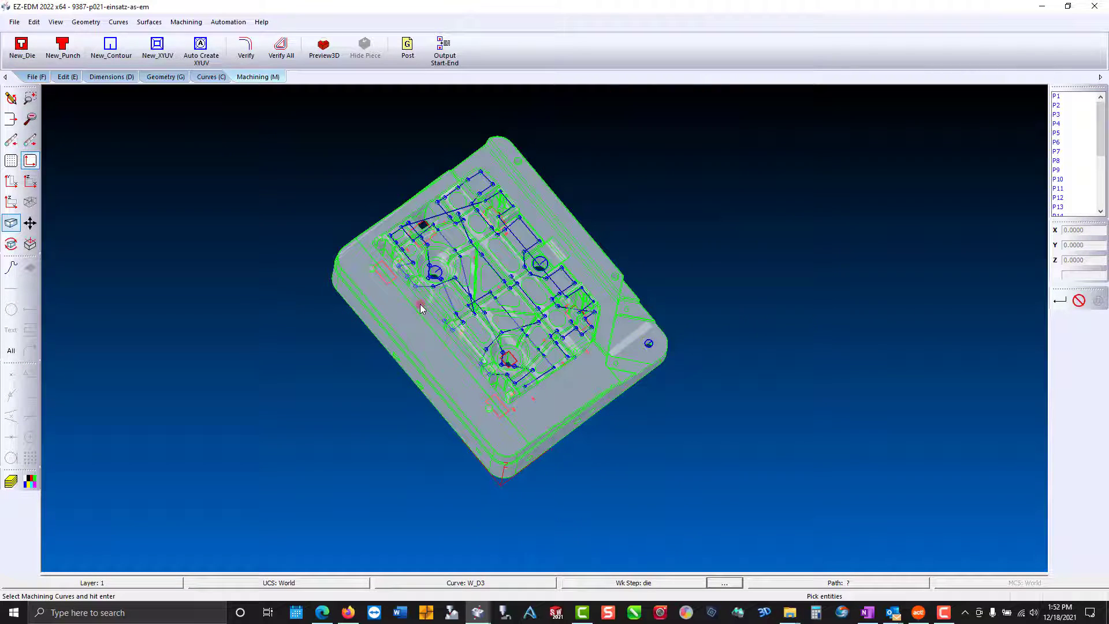
left_click_drag(302, 108, 707, 505)
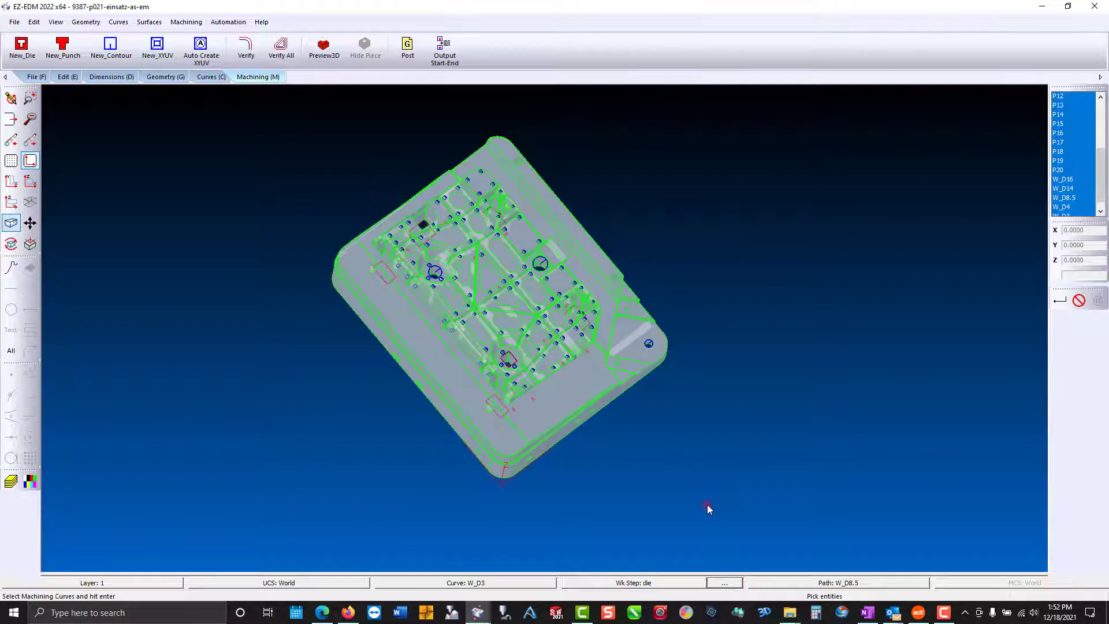
key("Return")
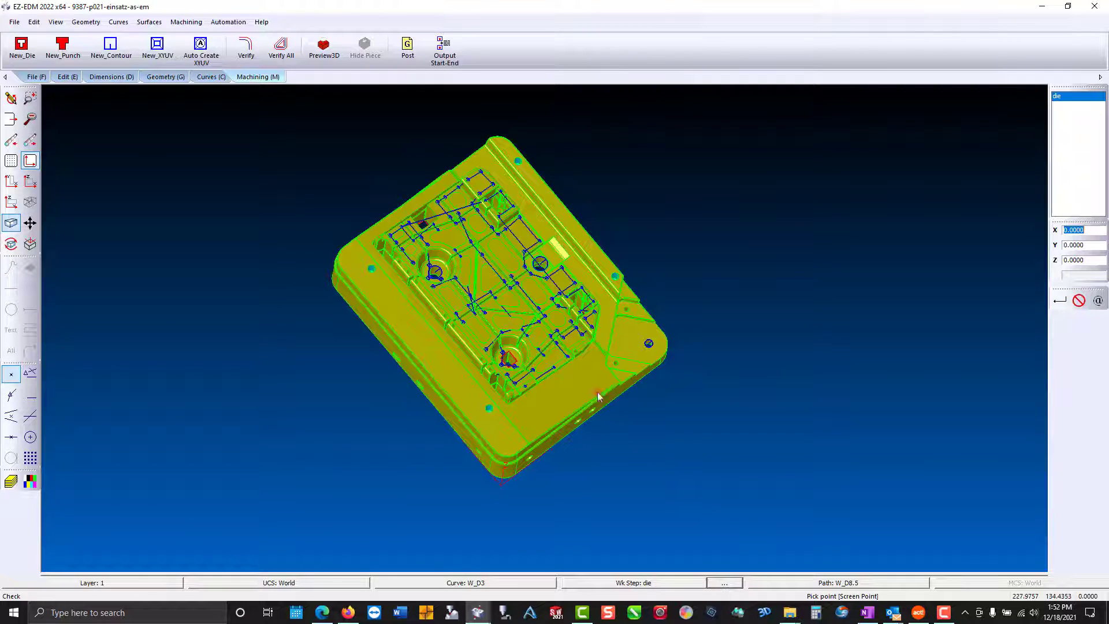
left_click(307, 95)
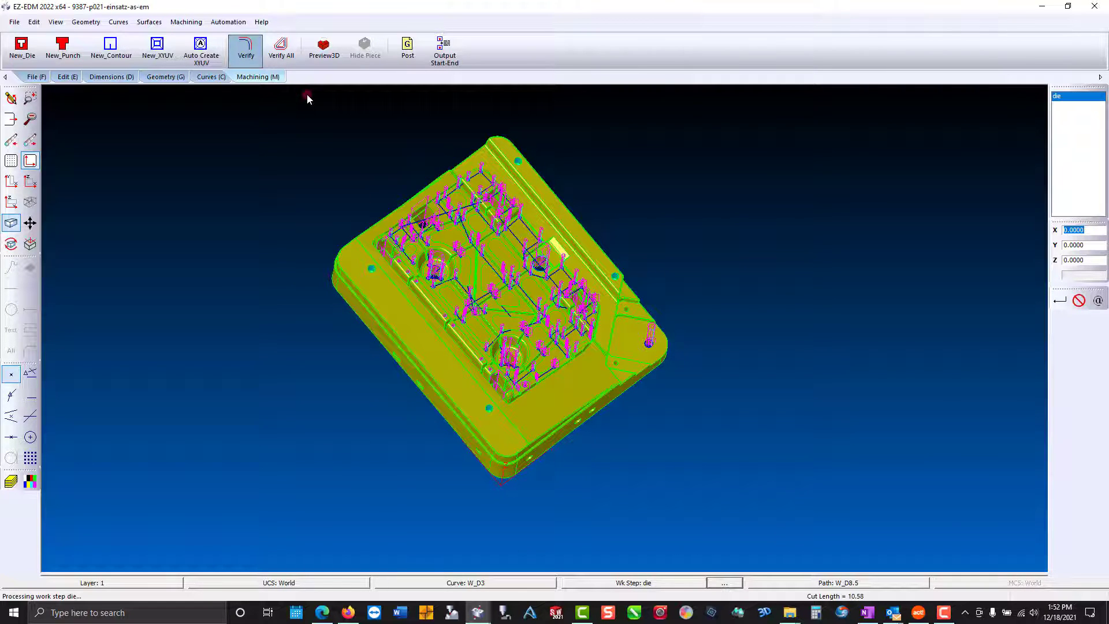